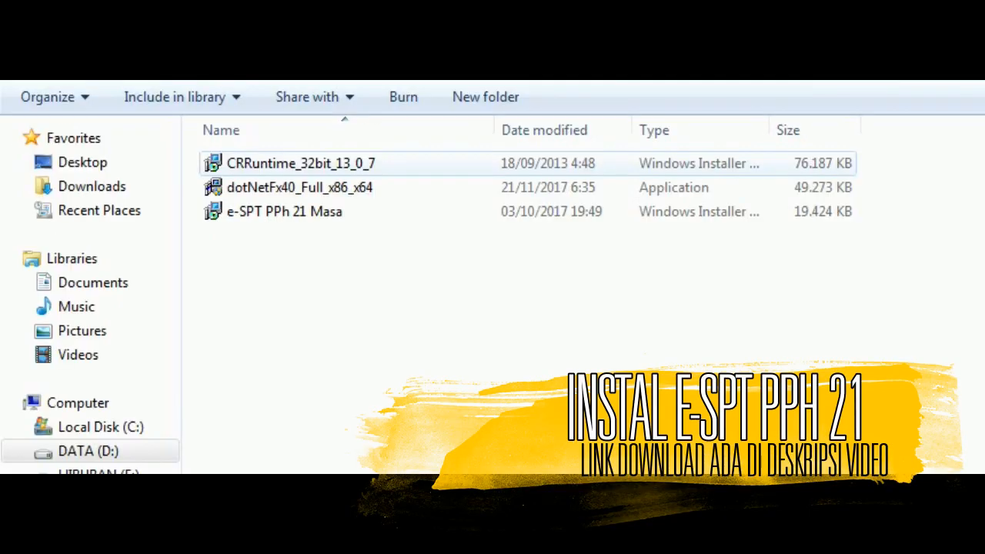
# Step: Launch the CRRuntime_32bit_13_0_7 installer and confirm running it
pyautogui.click(301, 163)
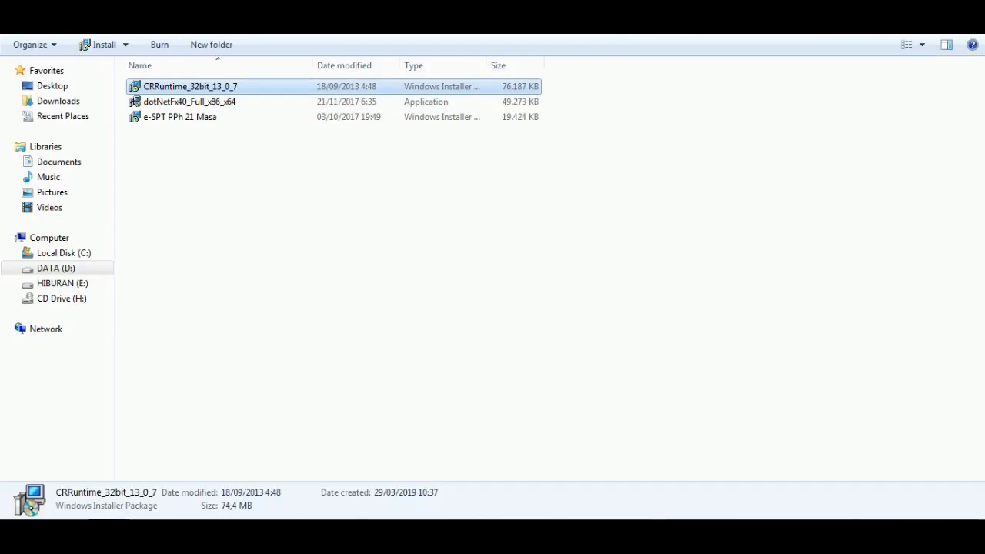
pyautogui.press('Return')
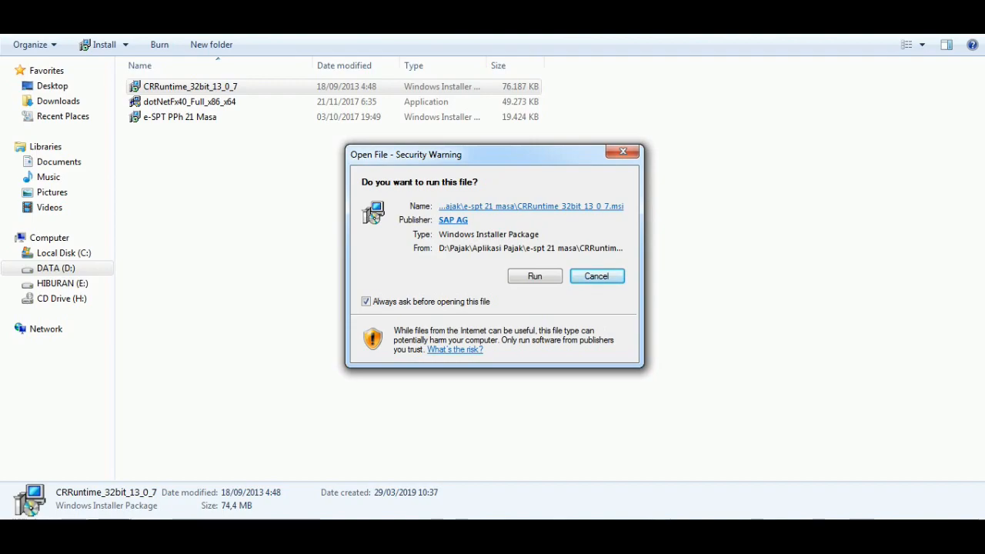
pyautogui.press('Left')
pyautogui.press('Return')
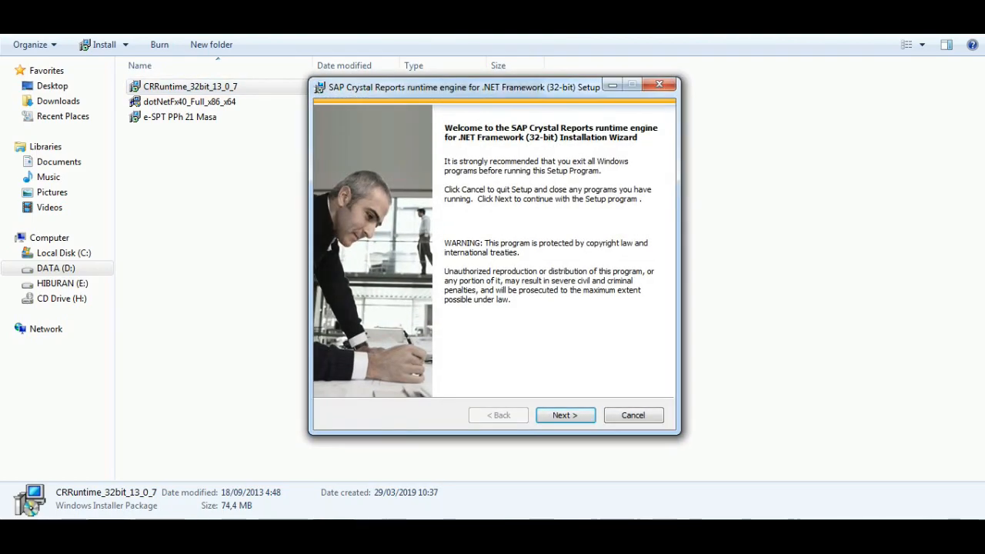
# Step: Accept the SAP Crystal Reports licence agreement and start the runtime installation
pyautogui.press('Return')
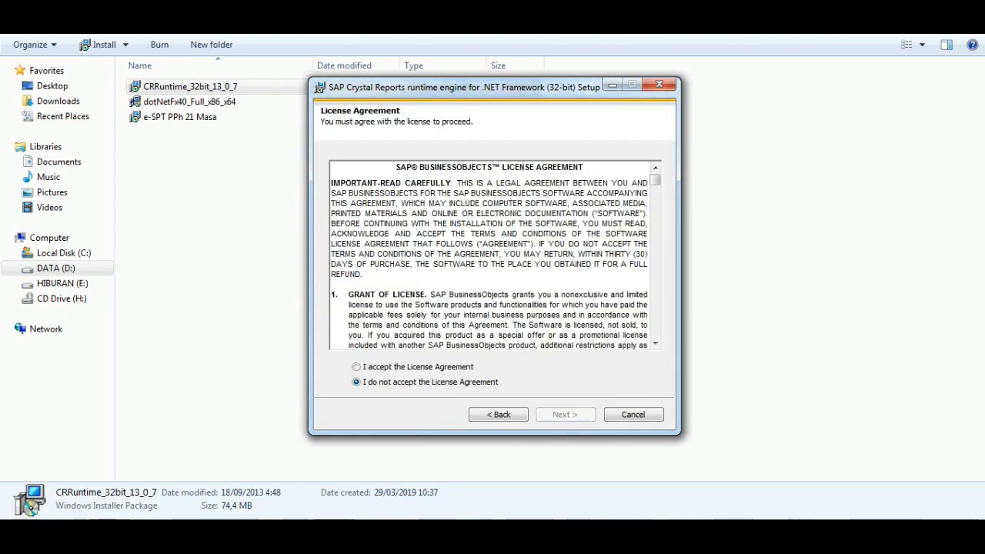
pyautogui.click(356, 367)
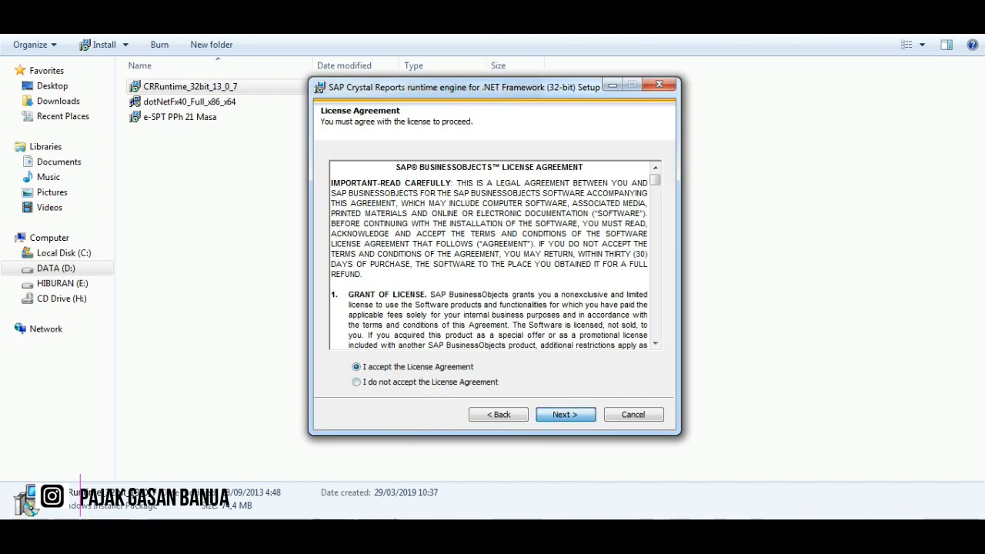
pyautogui.click(565, 415)
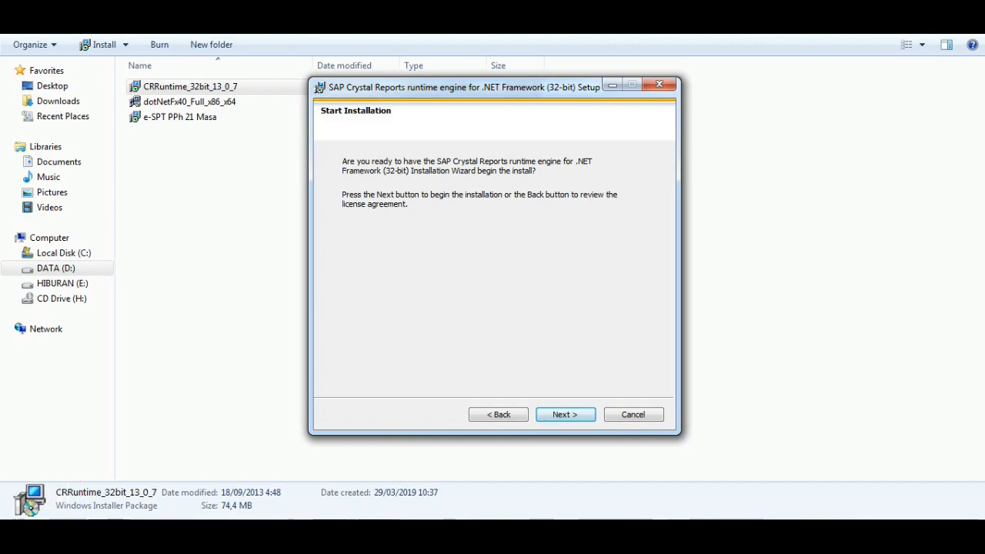
pyautogui.click(565, 415)
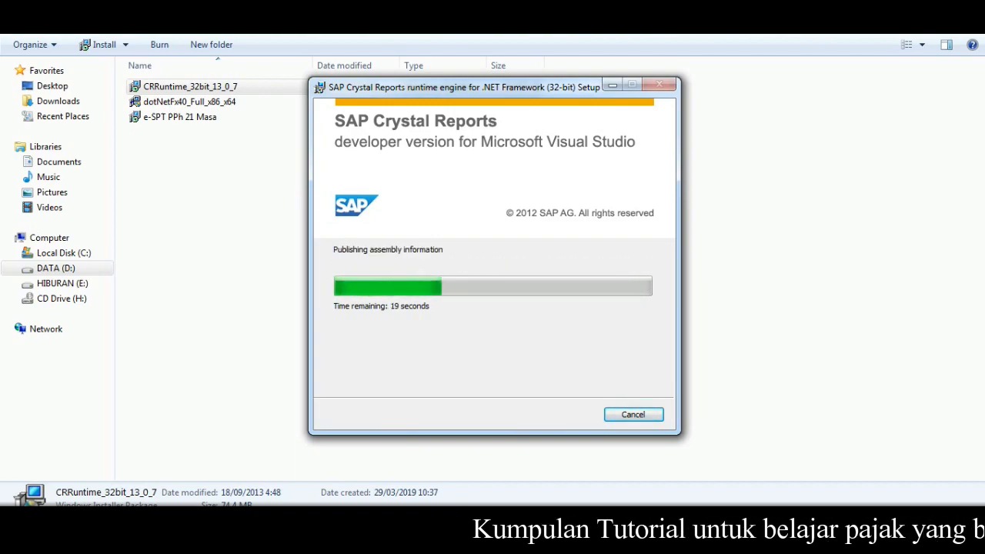
# Step: Close the Crystal Reports setup, then install e-SPT Masa 21-26 2014 into the default DJP folder
pyautogui.click(566, 414)
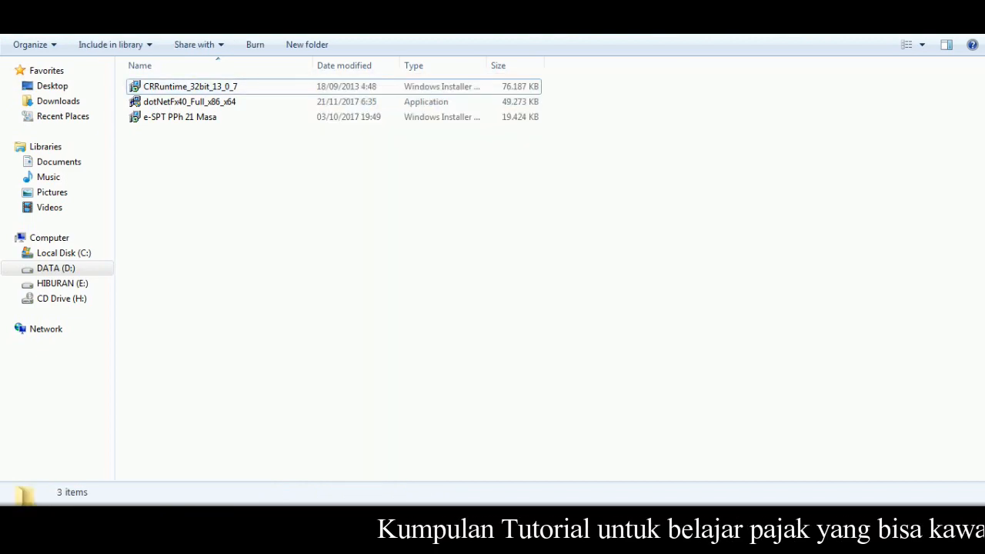
pyautogui.click(190, 103)
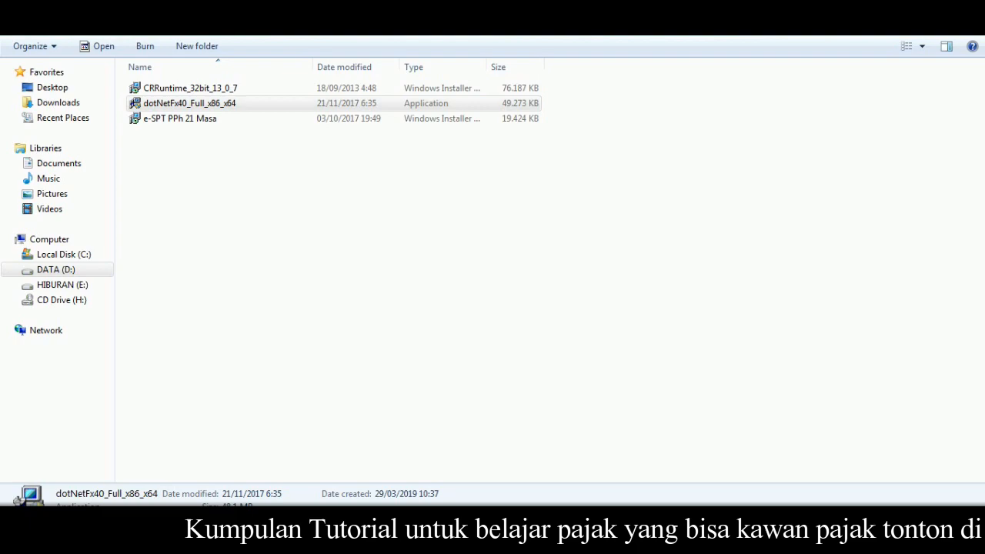
pyautogui.click(431, 254)
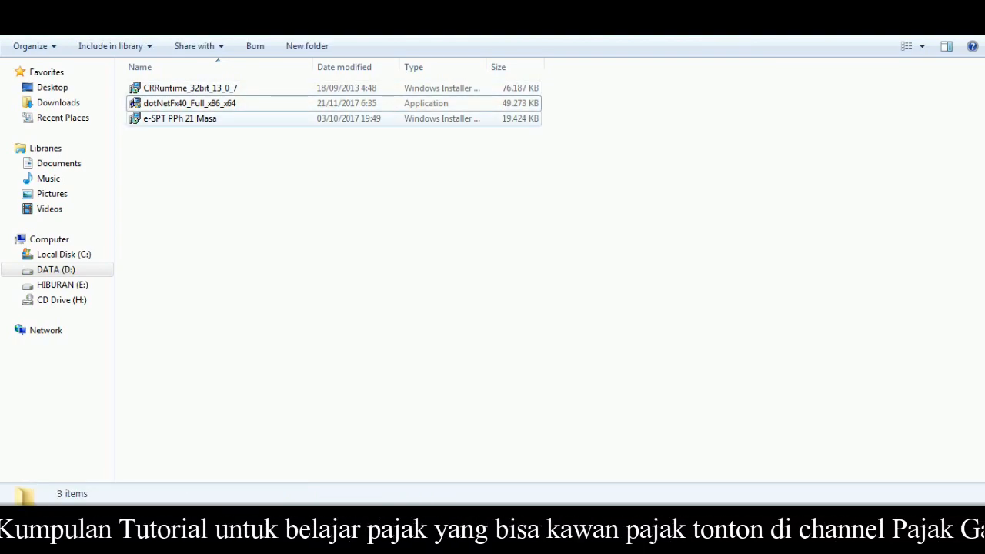
pyautogui.doubleClick(180, 118)
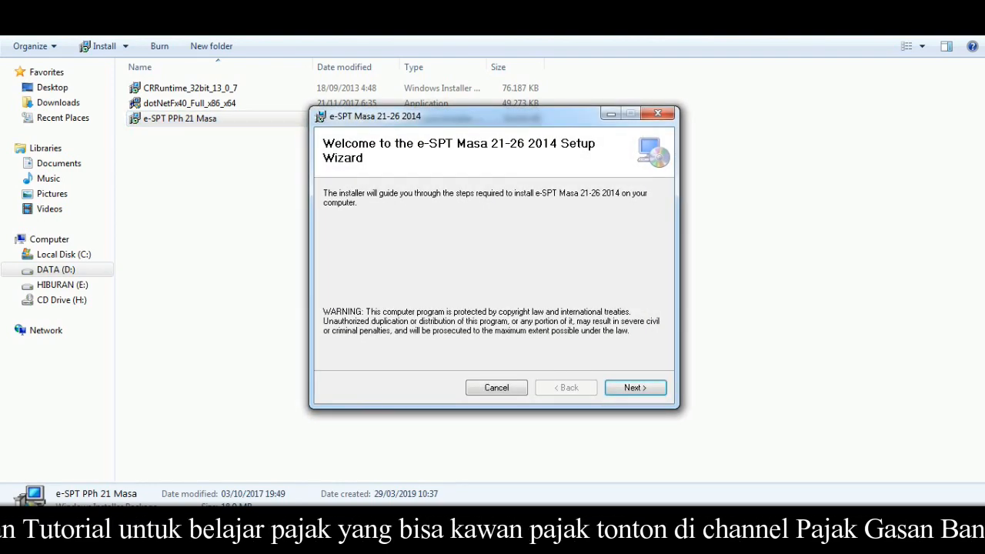
pyautogui.click(635, 387)
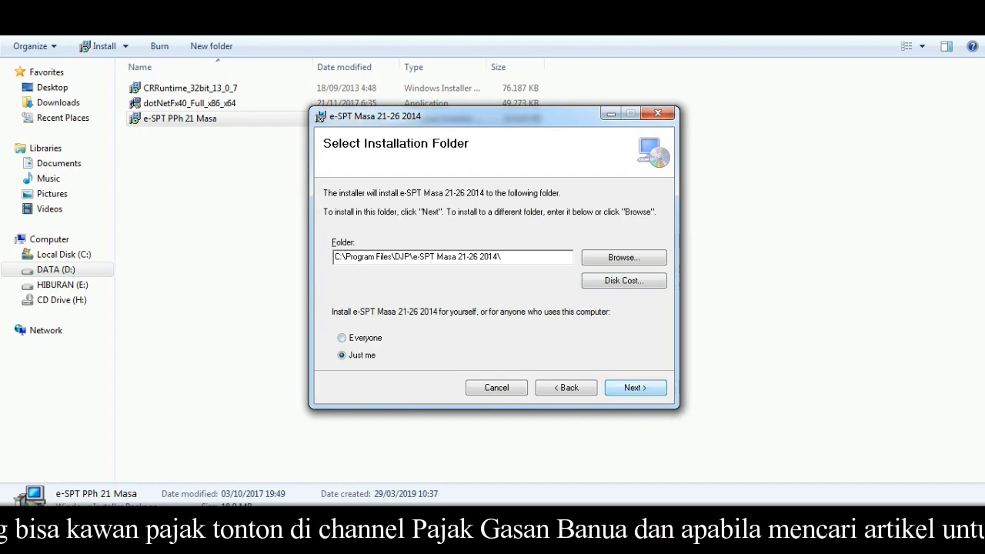
pyautogui.press('Return')
pyautogui.press('Return')
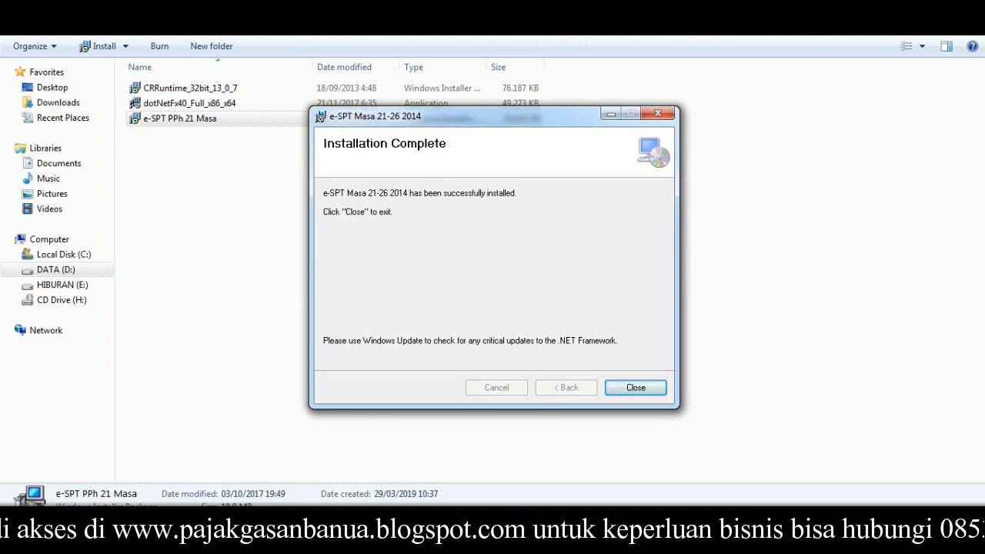
pyautogui.click(636, 387)
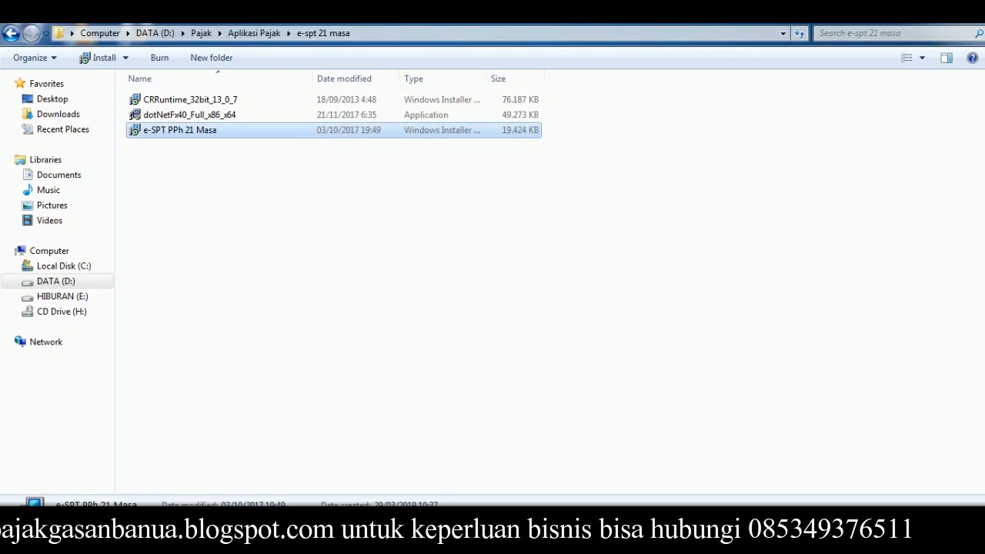
# Step: Browse to the C:\Program Files\DJP\e-SPT Masa 21-26 2014 folder
pyautogui.click(636, 387)
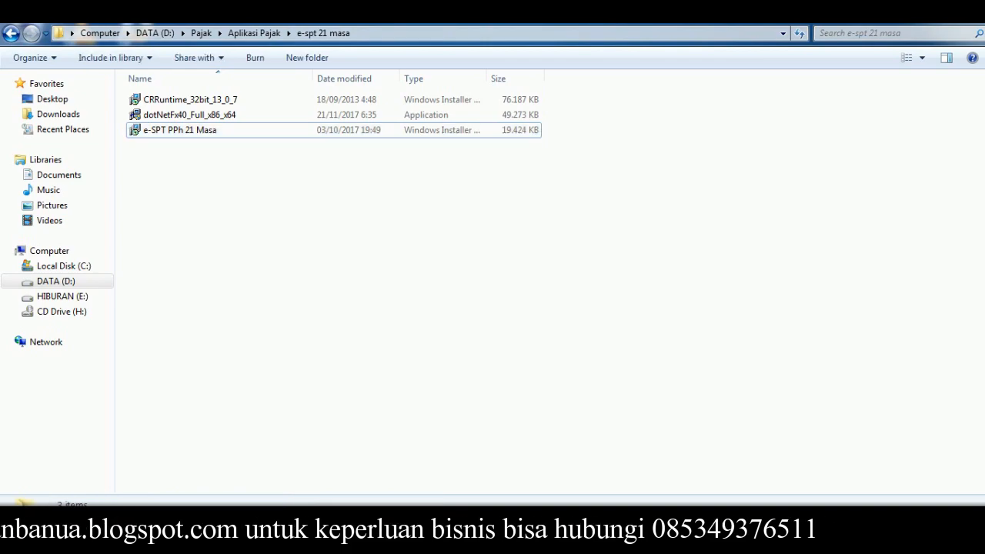
pyautogui.click(64, 266)
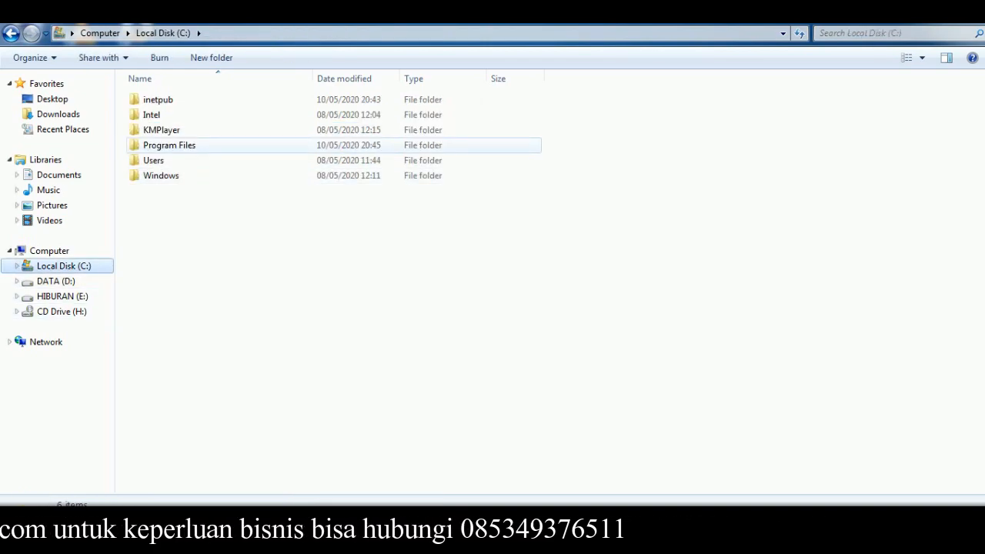
pyautogui.doubleClick(170, 145)
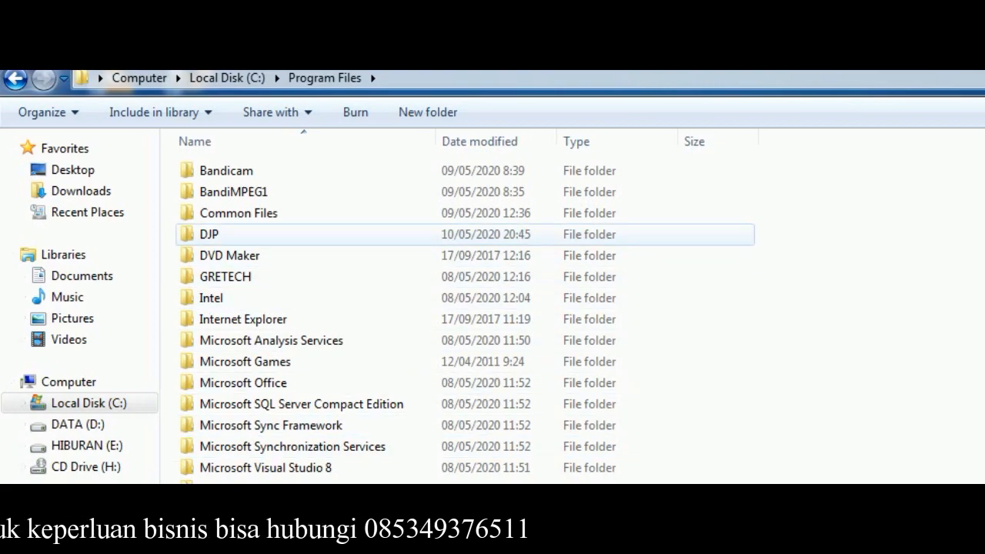
pyautogui.doubleClick(209, 234)
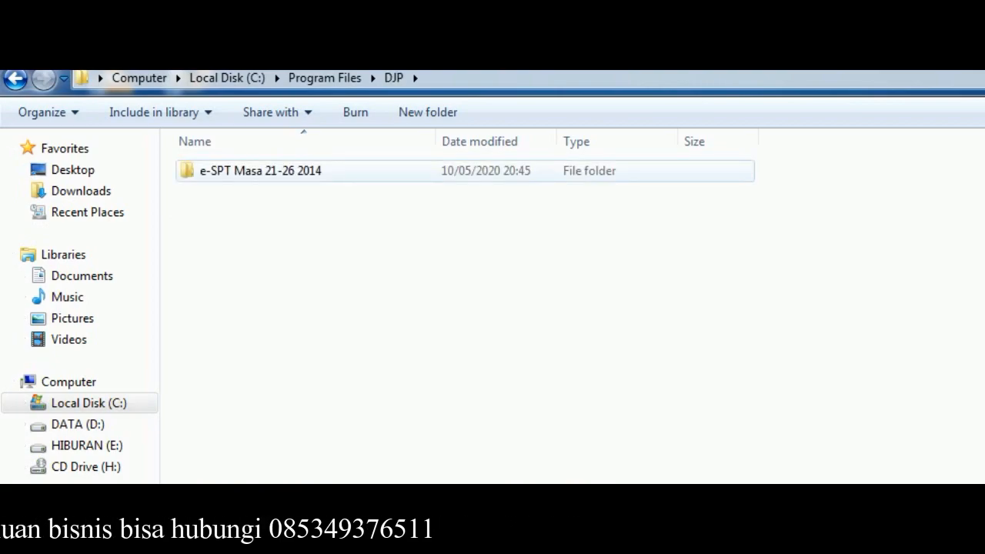
pyautogui.doubleClick(231, 170)
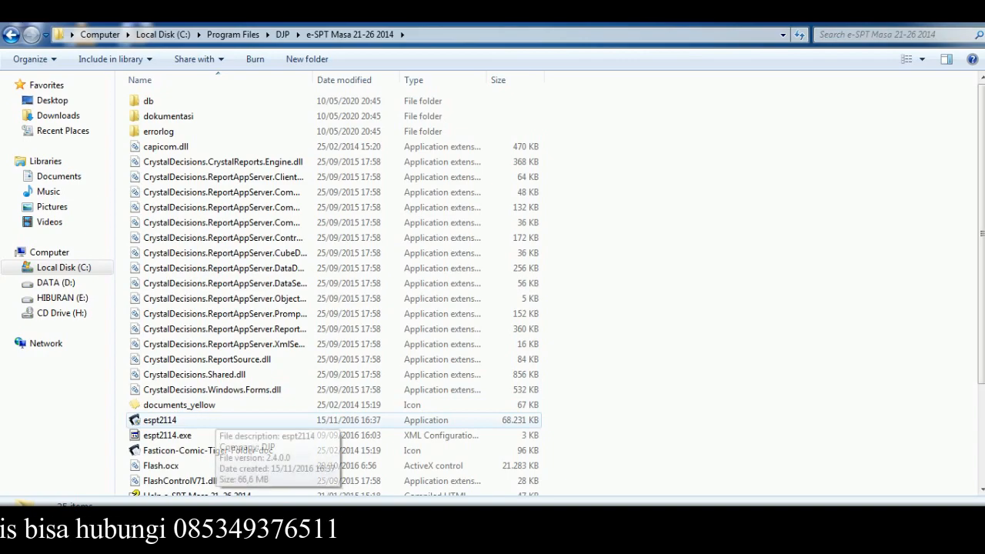
# Step: Set espt2114 to run as administrator in its Compatibility properties, then launch it
pyautogui.click(193, 420)
pyautogui.rightClick(210, 420)
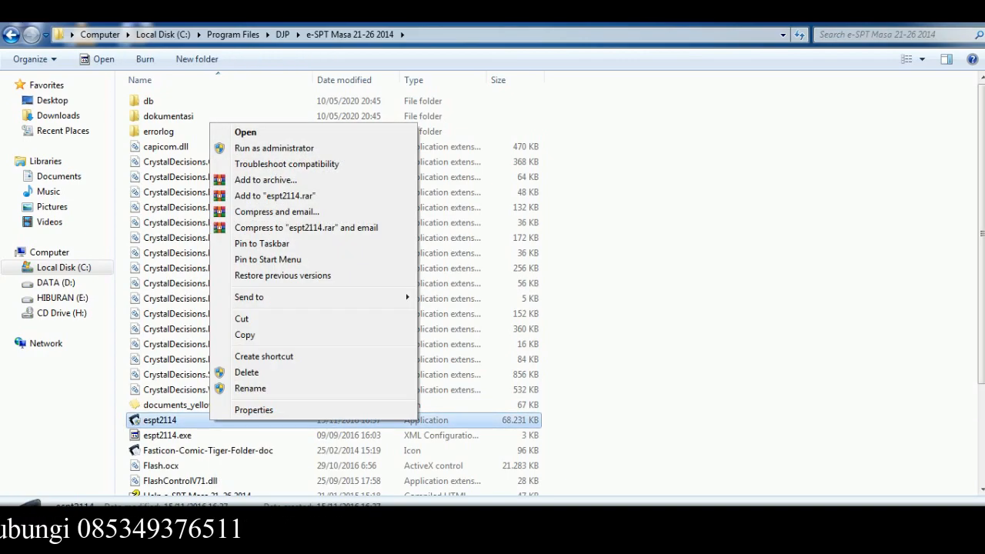
pyautogui.click(246, 409)
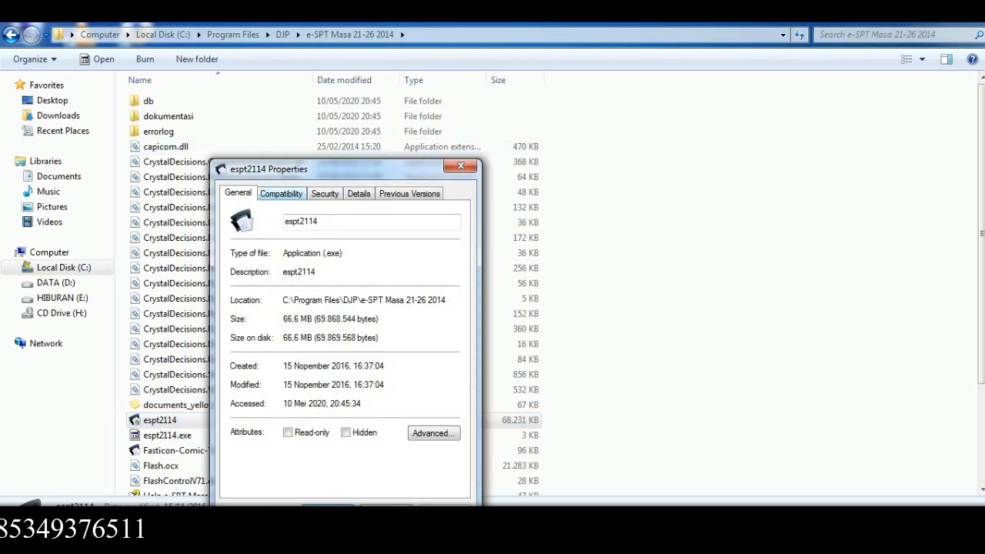
pyautogui.hotkey('ctrl', 'Tab')
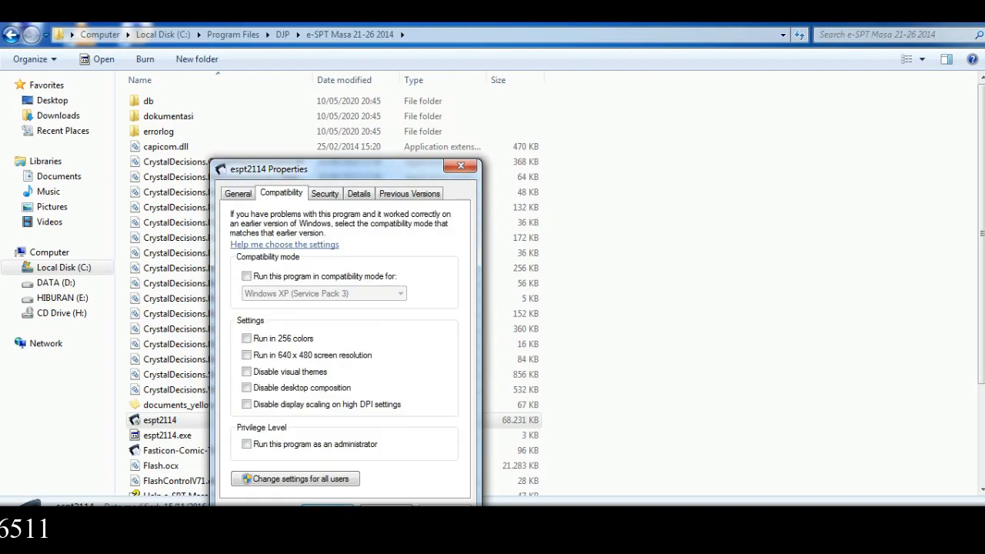
pyautogui.click(246, 444)
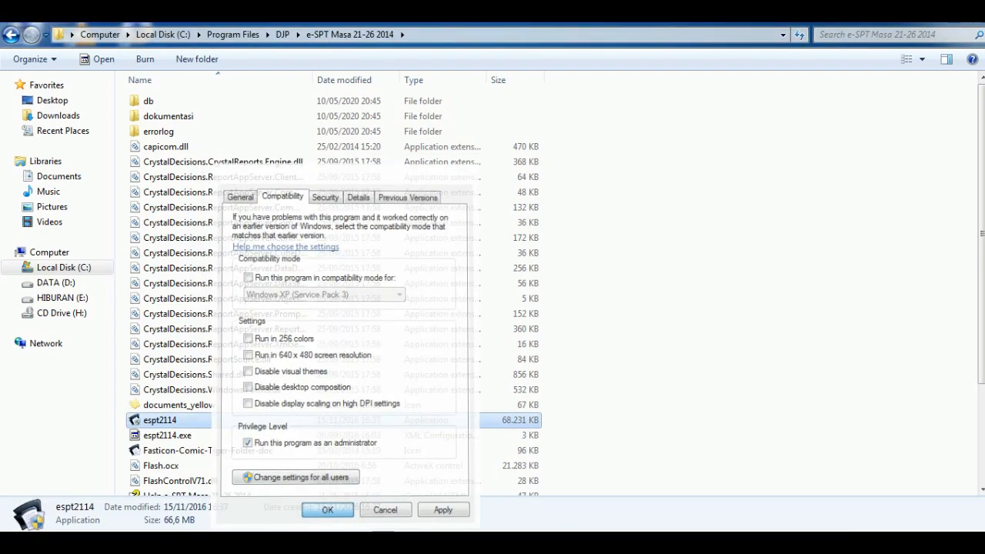
pyautogui.press('Return')
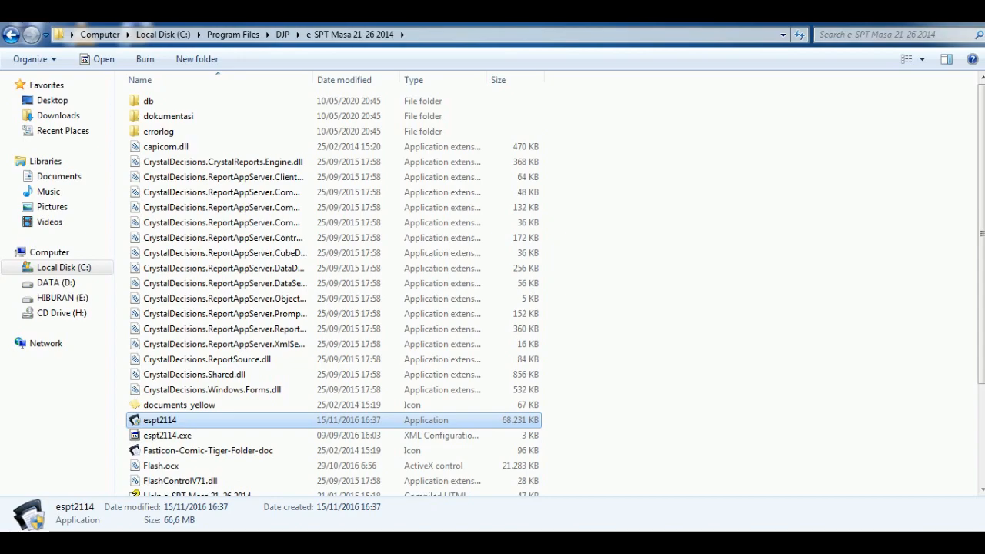
pyautogui.press('Return')
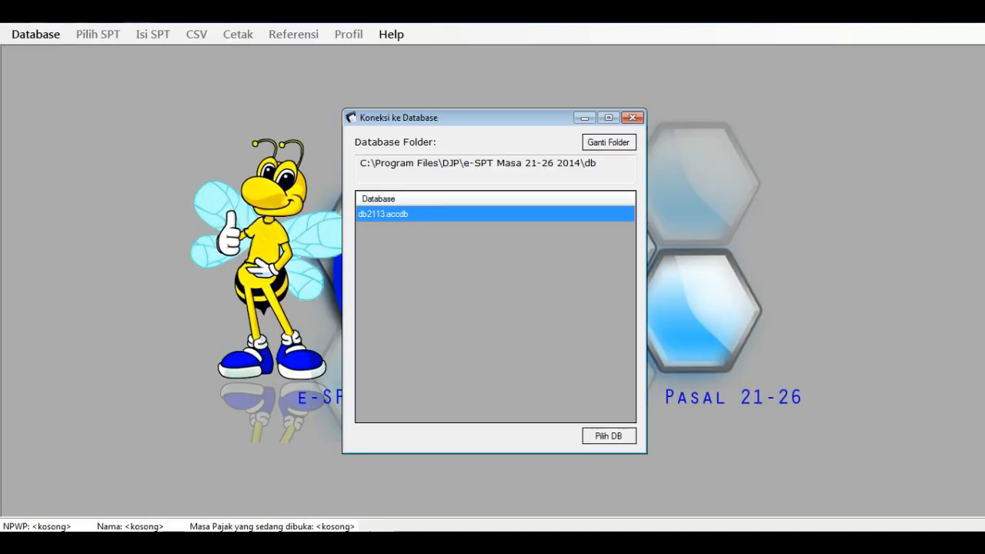
# Step: Connect to the db2113.accdb database and log in with the database password
pyautogui.click(609, 436)
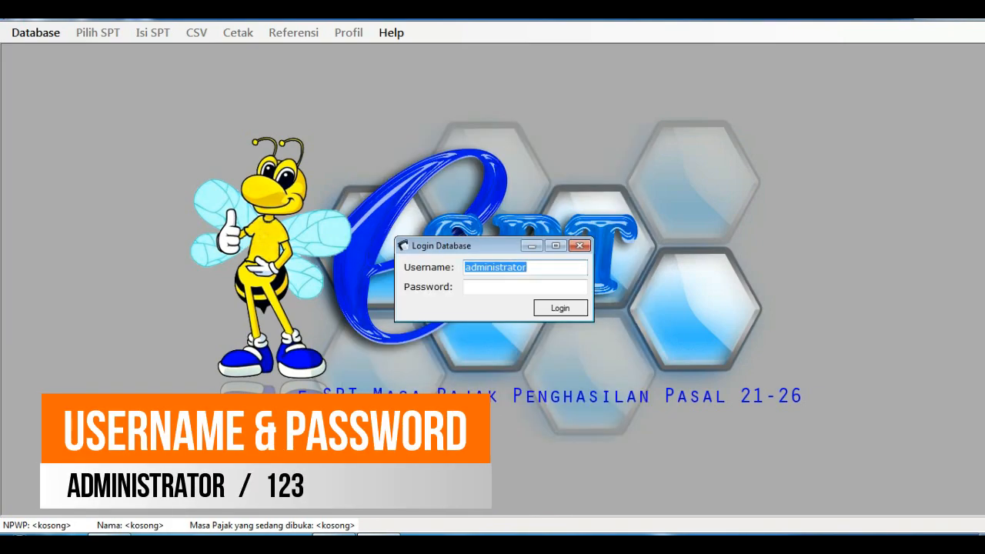
pyautogui.press('Tab')
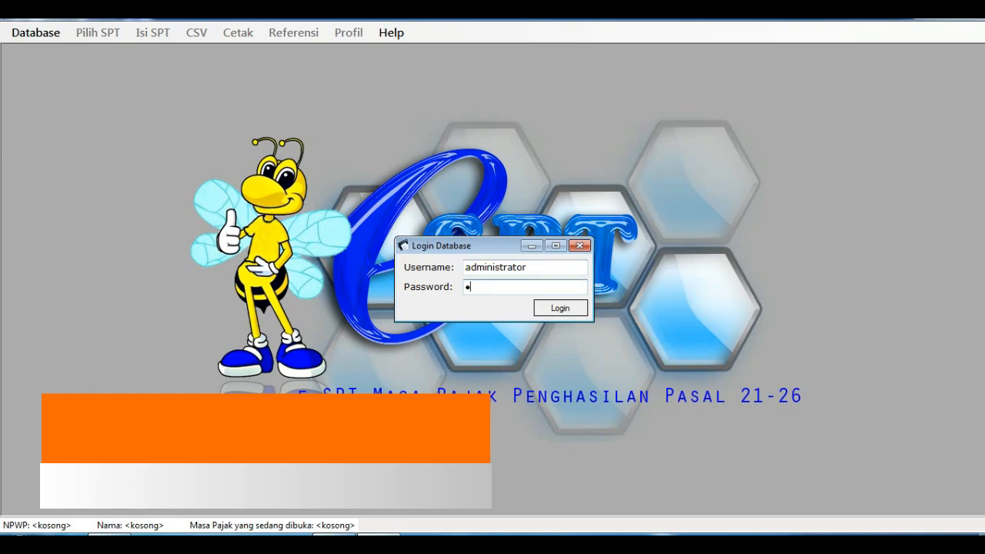
pyautogui.write('123')
pyautogui.press('Return')
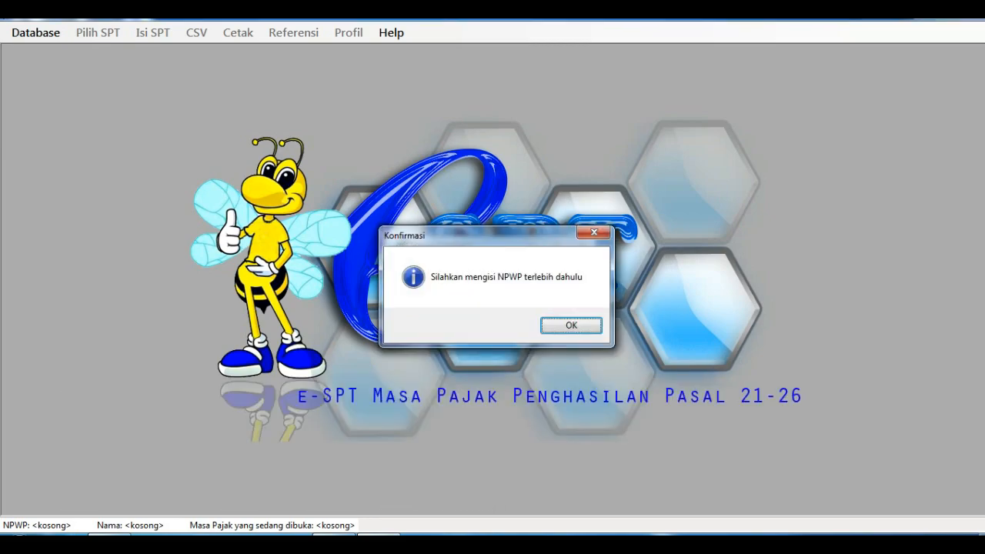
pyautogui.press('Return')
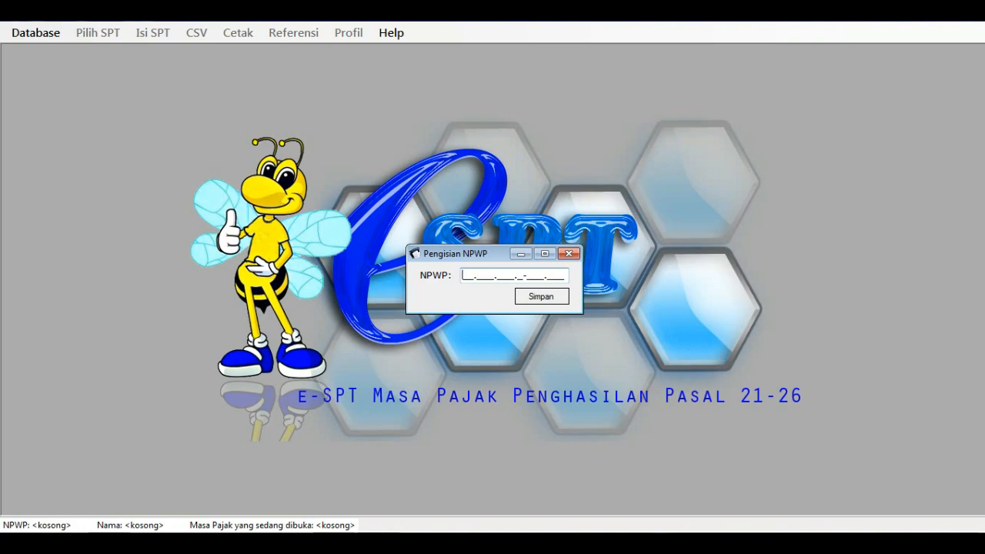
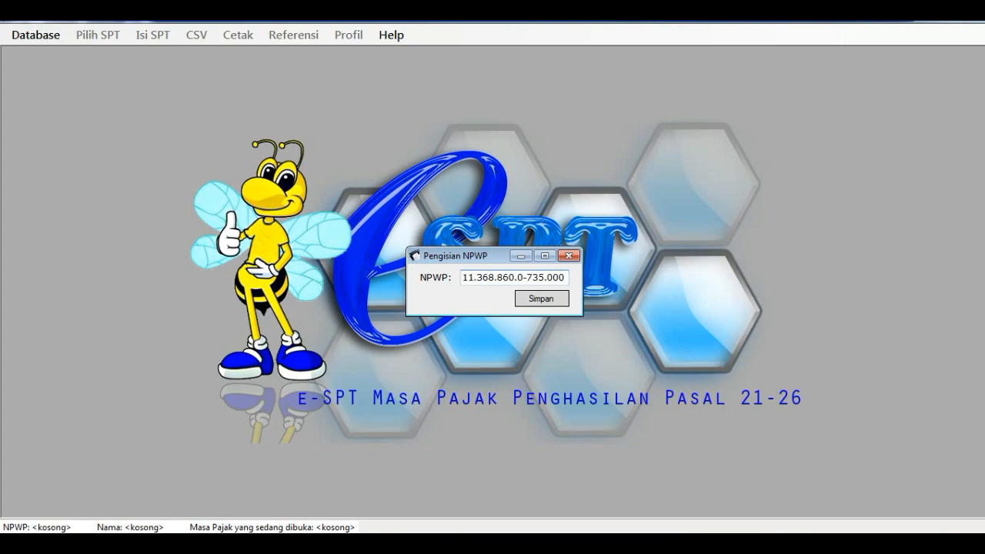
# Step: Enter the taxpayer's NPWP and save it
pyautogui.click(541, 299)
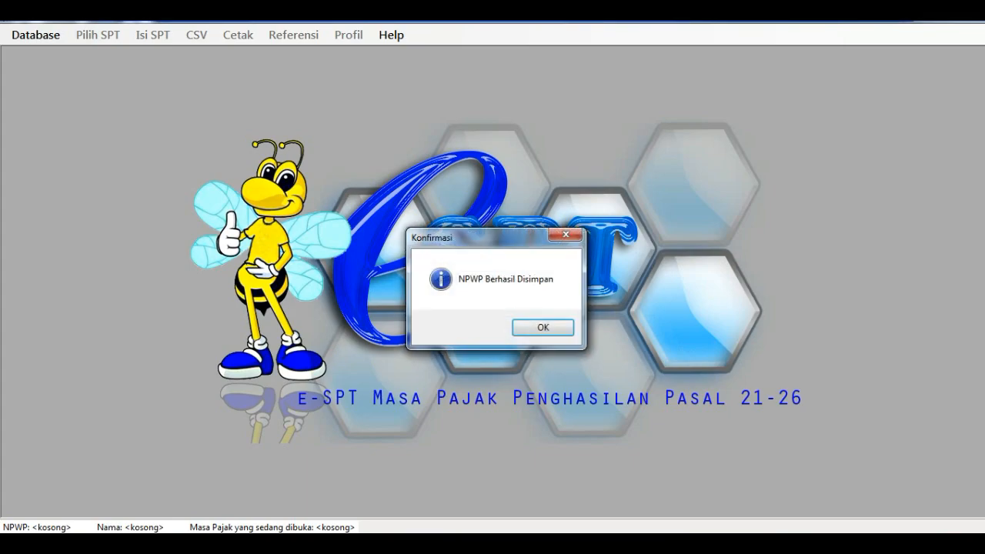
# Step: Fill in the company's name, street address and phone number in the taxpayer profile
pyautogui.press('Return')
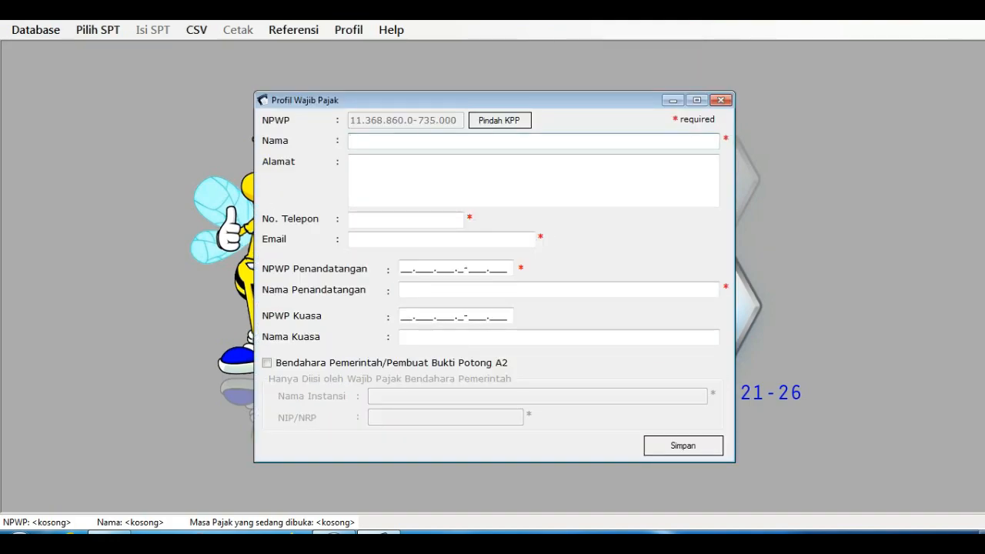
pyautogui.write('Pajak Gasan B')
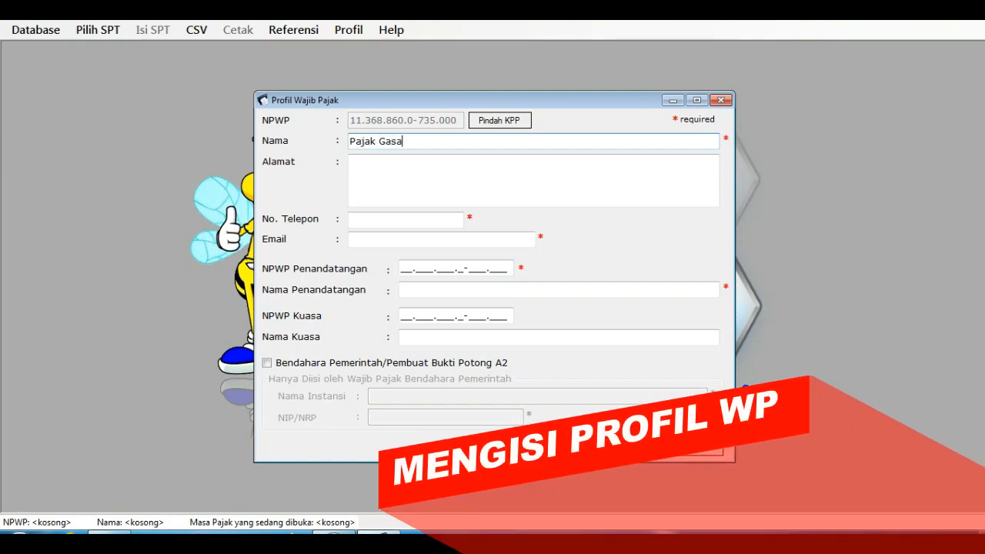
pyautogui.write('anua')
pyautogui.press('Tab')
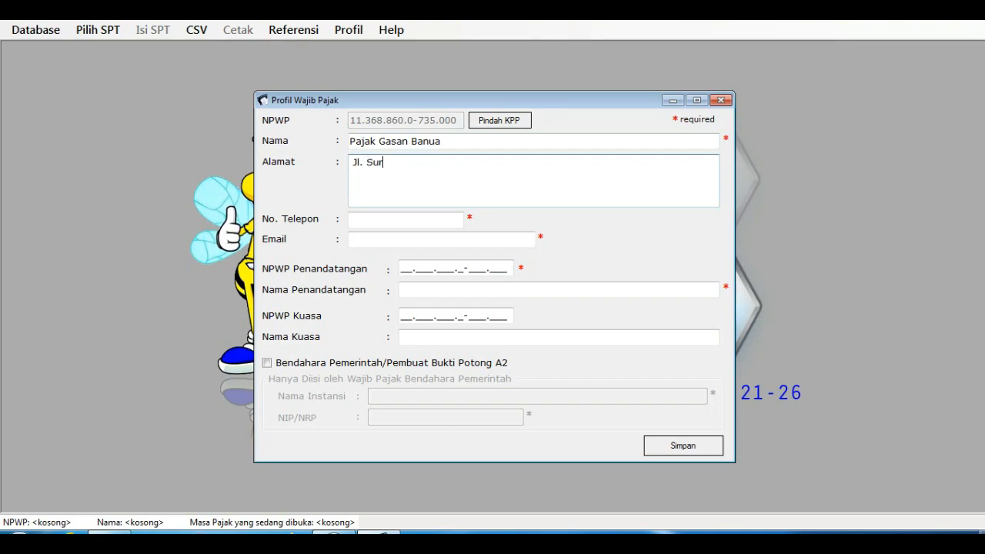
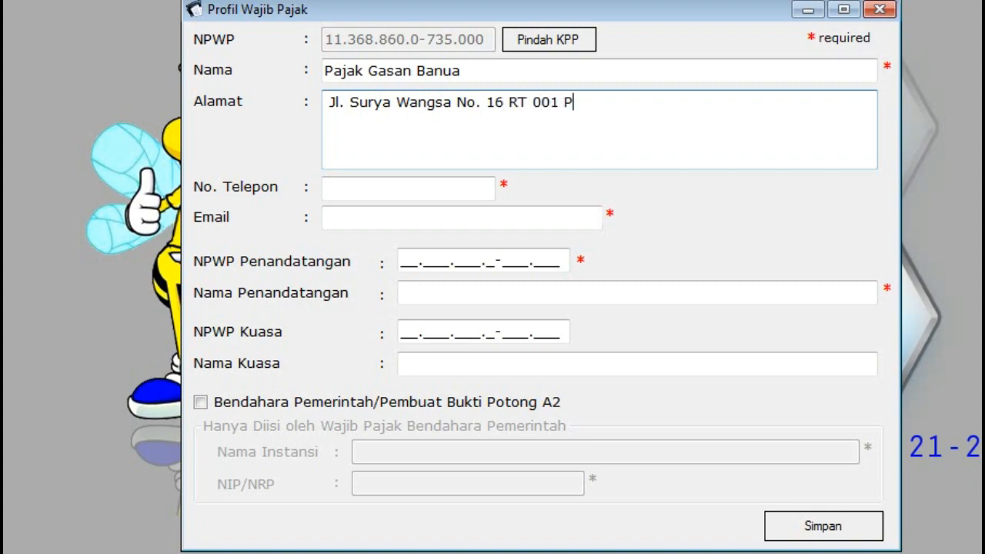
pyautogui.click(408, 188)
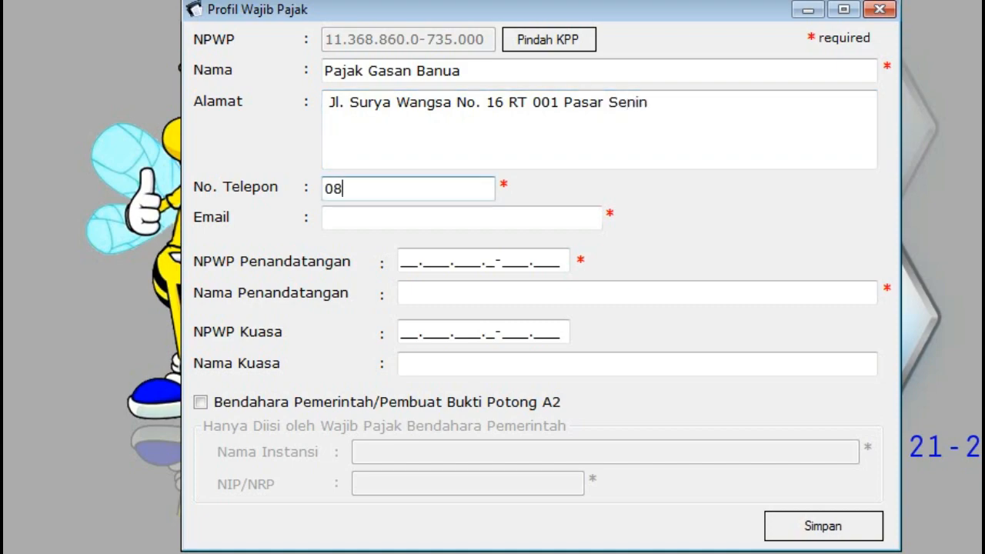
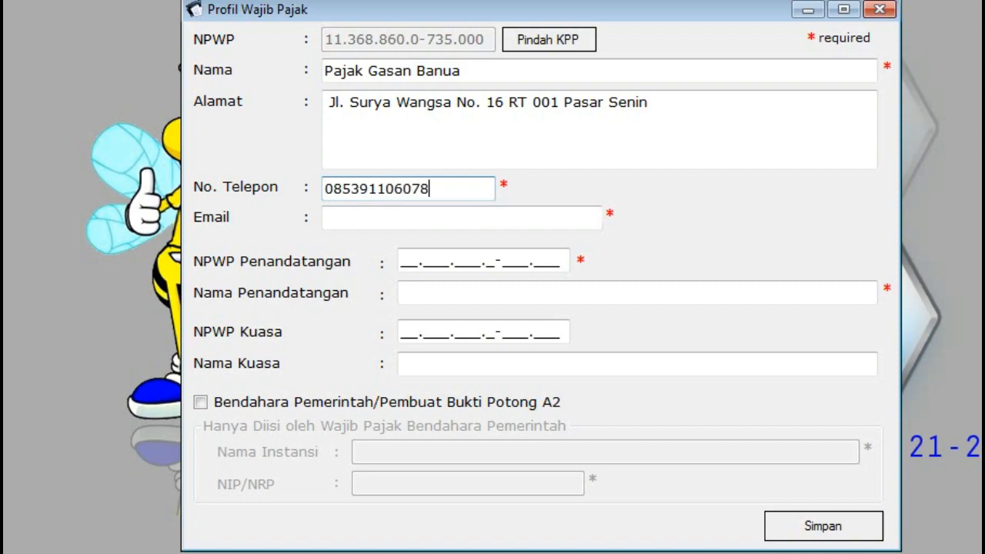
# Step: Enter the company e-mail, the signatory's NPWP and the signatory's full name
pyautogui.press('Tab')
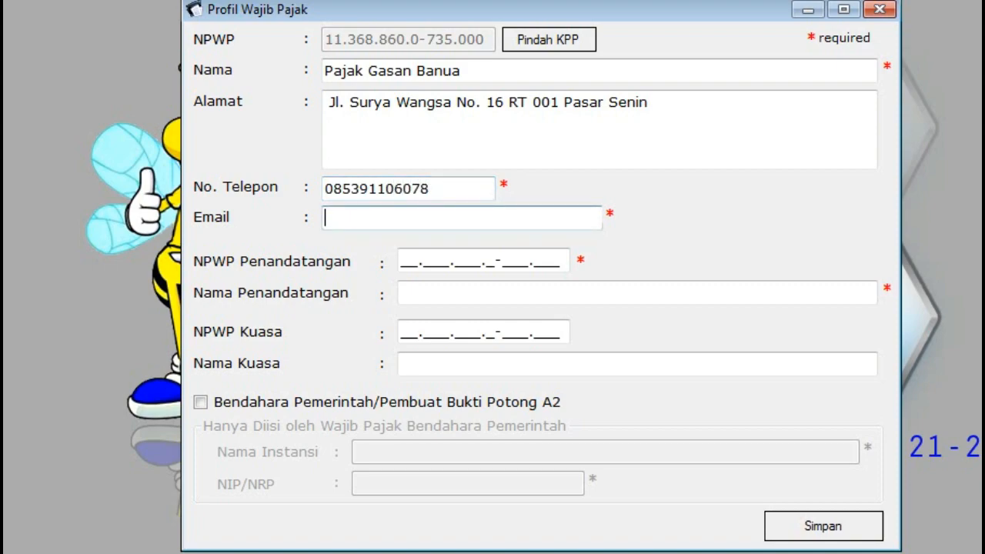
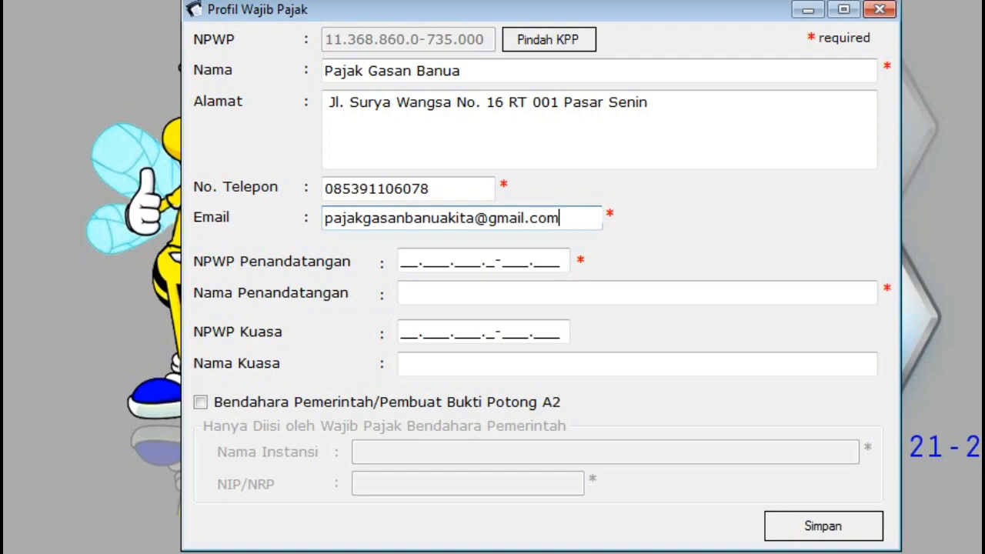
pyautogui.press('Tab')
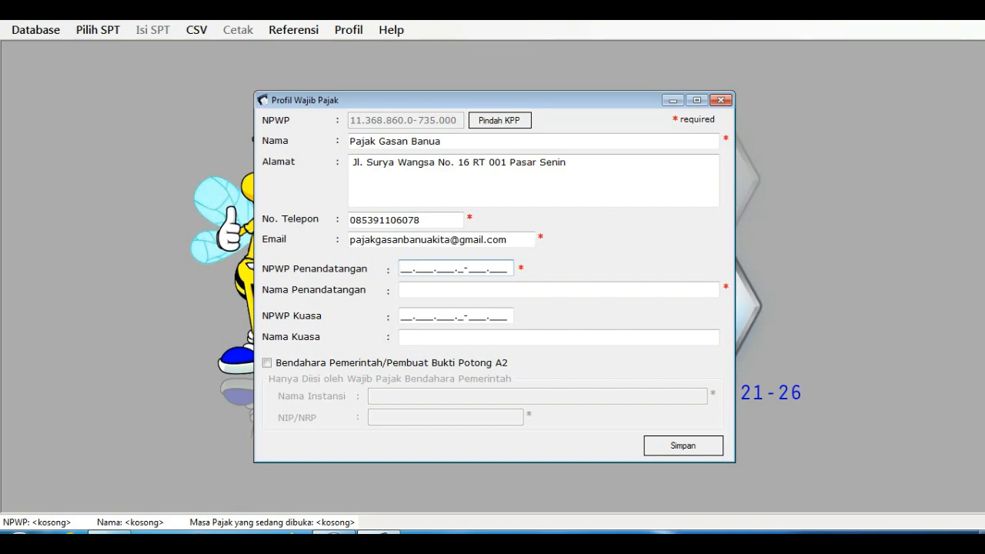
pyautogui.click(401, 290)
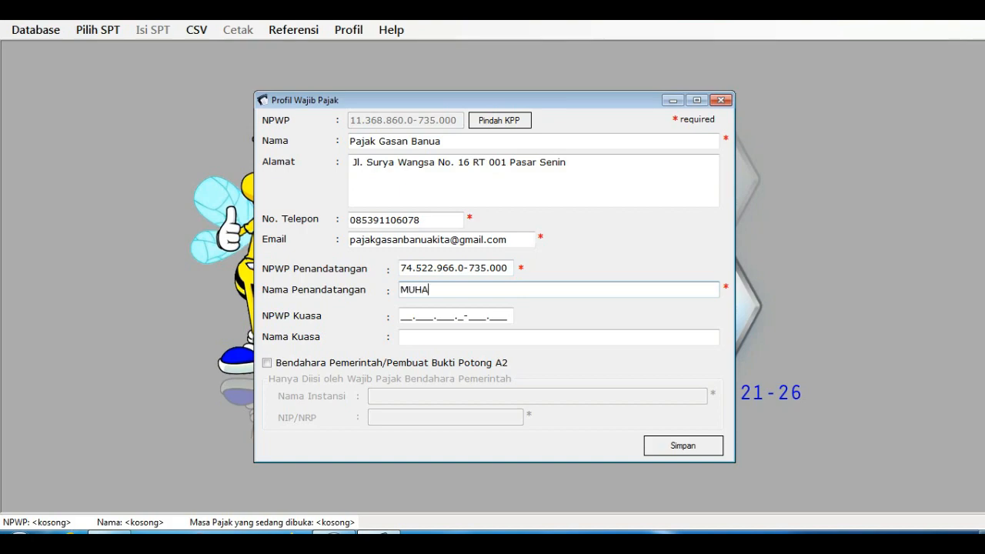
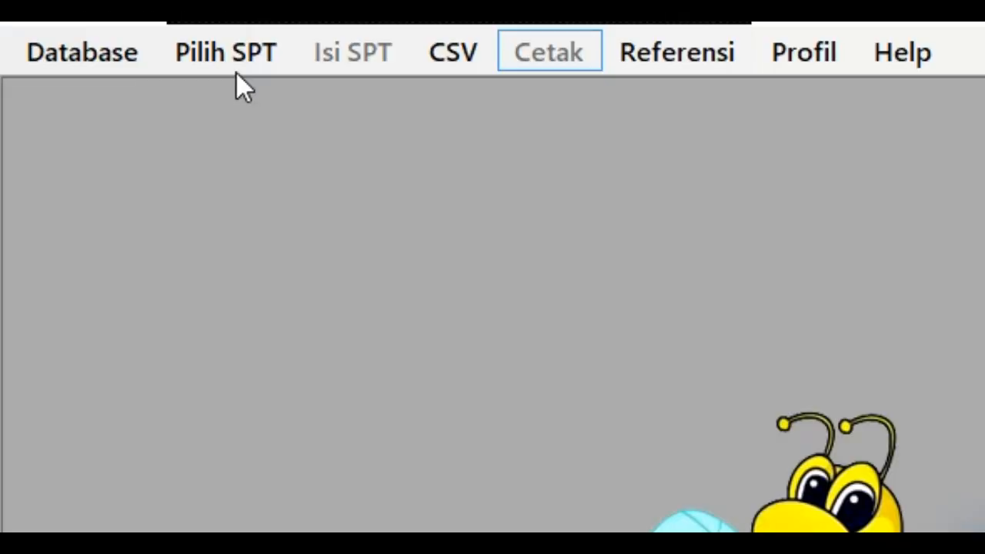
# Step: Create a new SPT for the April 2020 tax period via Buat SPT Baru
pyautogui.click(233, 70)
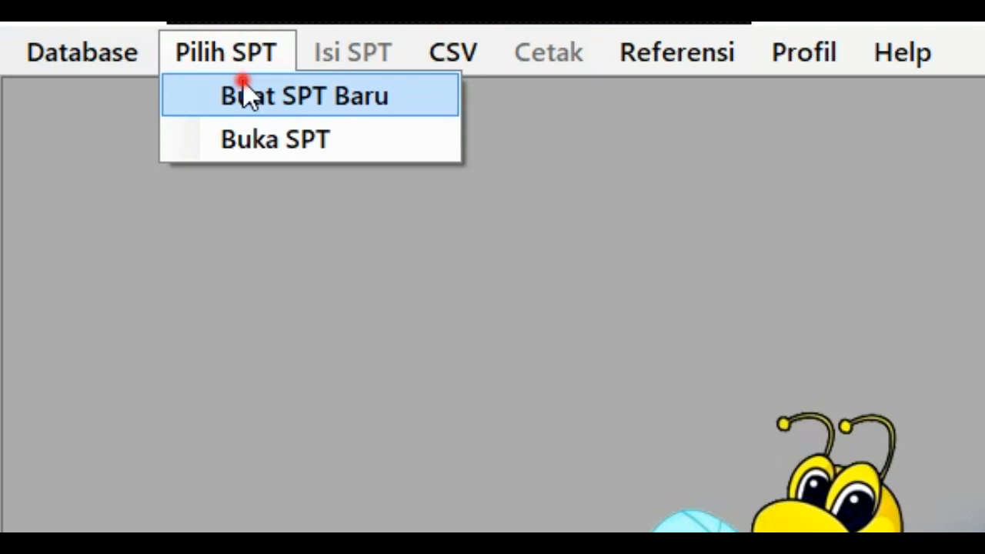
pyautogui.click(243, 81)
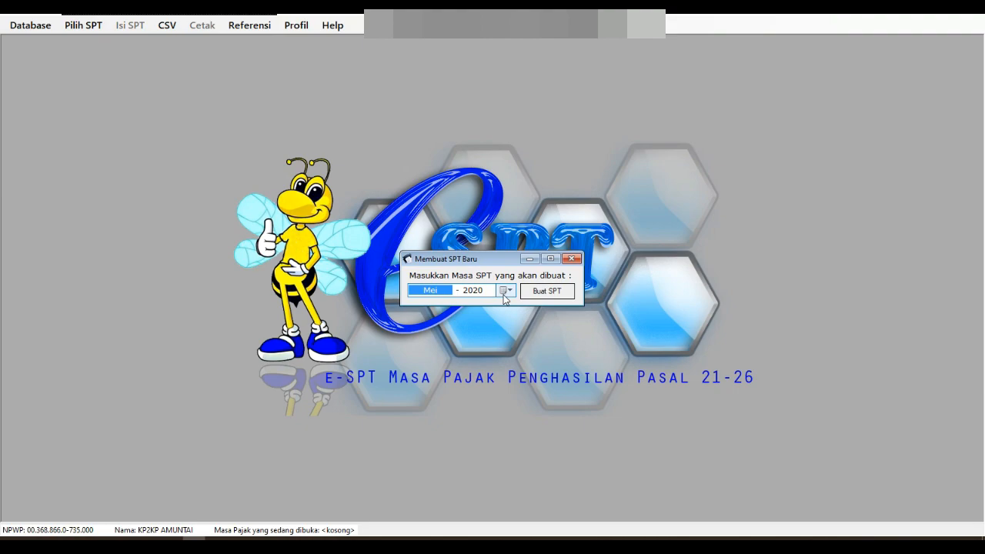
pyautogui.click(504, 291)
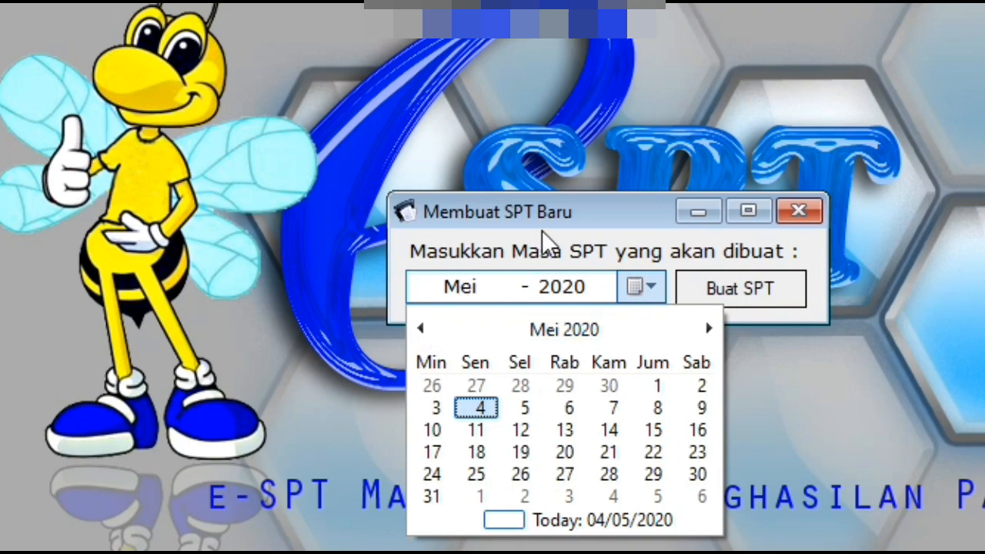
pyautogui.click(804, 292)
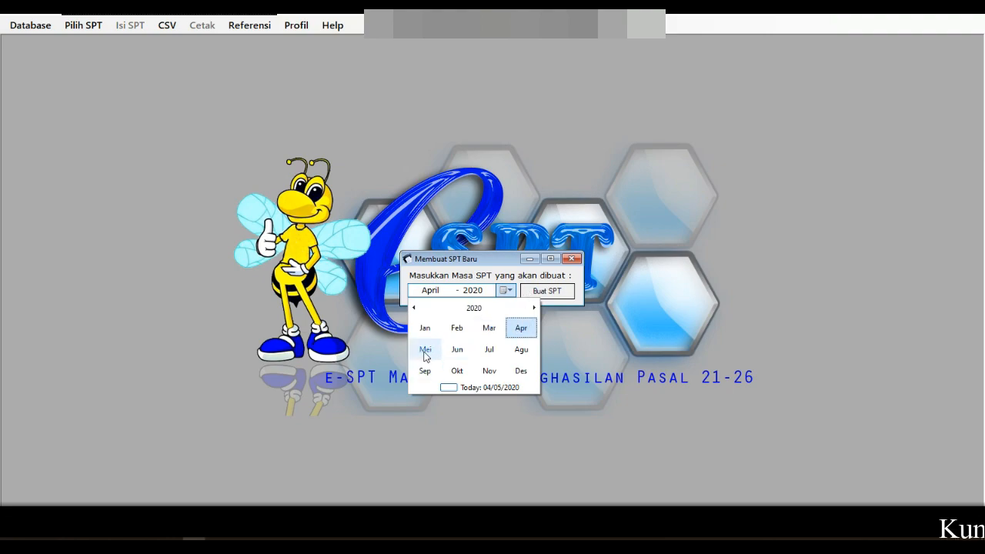
pyautogui.click(528, 327)
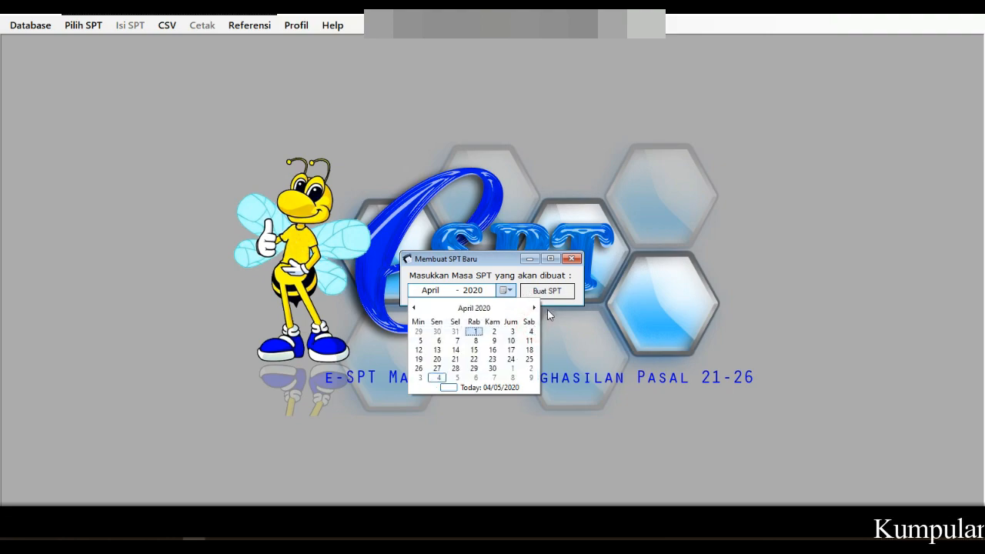
pyautogui.click(549, 314)
pyautogui.click(560, 291)
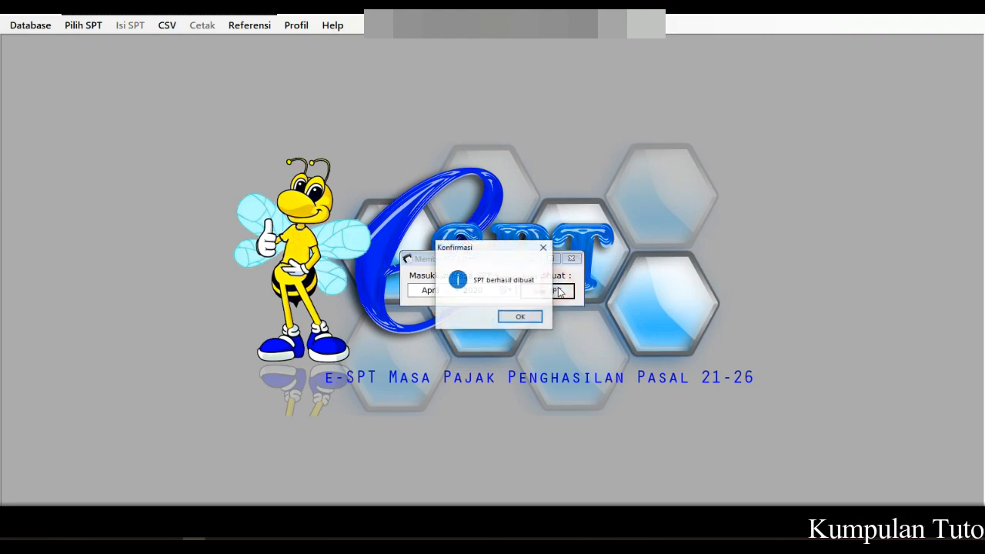
pyautogui.click(522, 317)
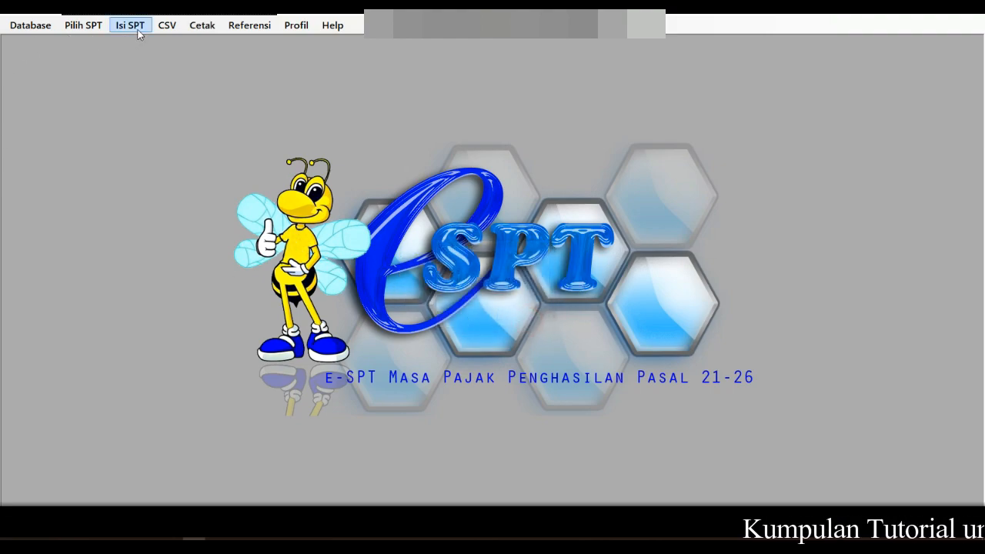
# Step: Open the April 2020 SPT from the Buka SPT list
pyautogui.click(83, 25)
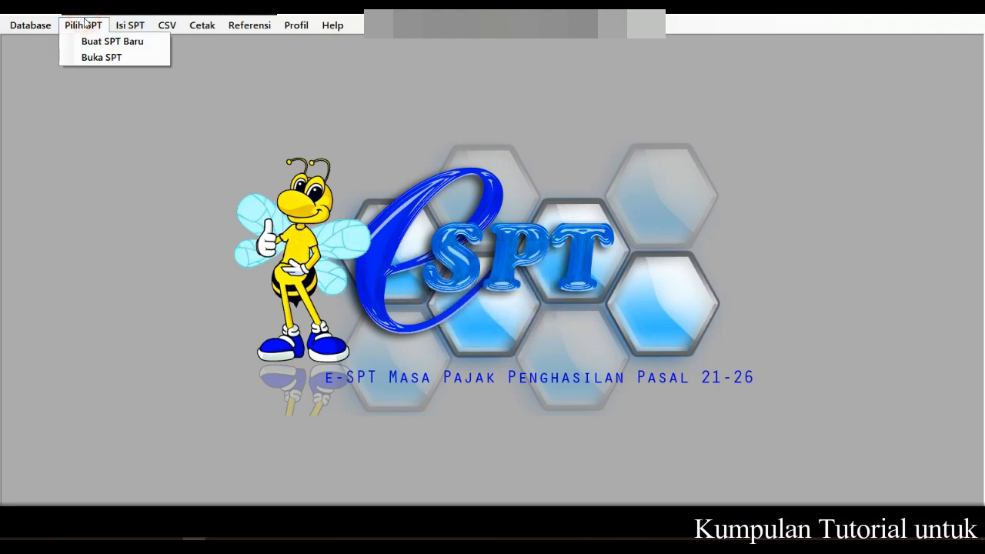
pyautogui.click(97, 58)
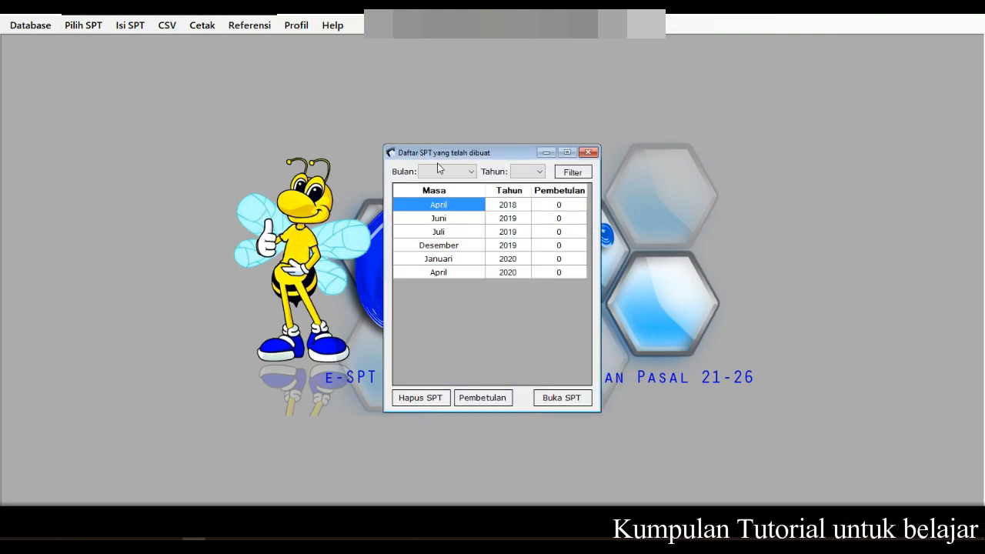
pyautogui.click(452, 272)
pyautogui.click(560, 399)
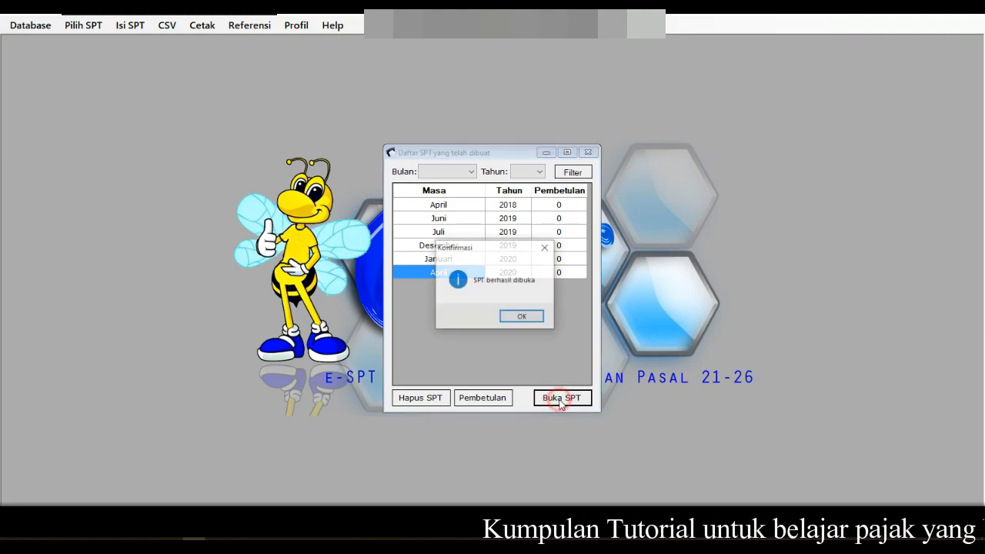
pyautogui.click(522, 316)
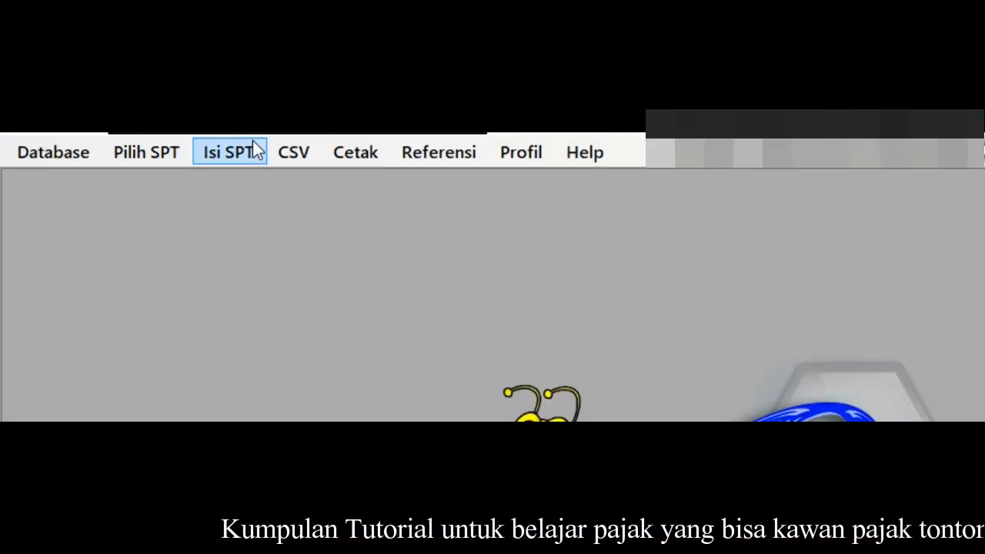
# Step: Look through the Isi SPT and CSV menus, ending at Daftar Bukti Potong > Tidak Final (1721-II)
pyautogui.click(143, 24)
pyautogui.moveTo(291, 163)
pyautogui.moveTo(254, 160)
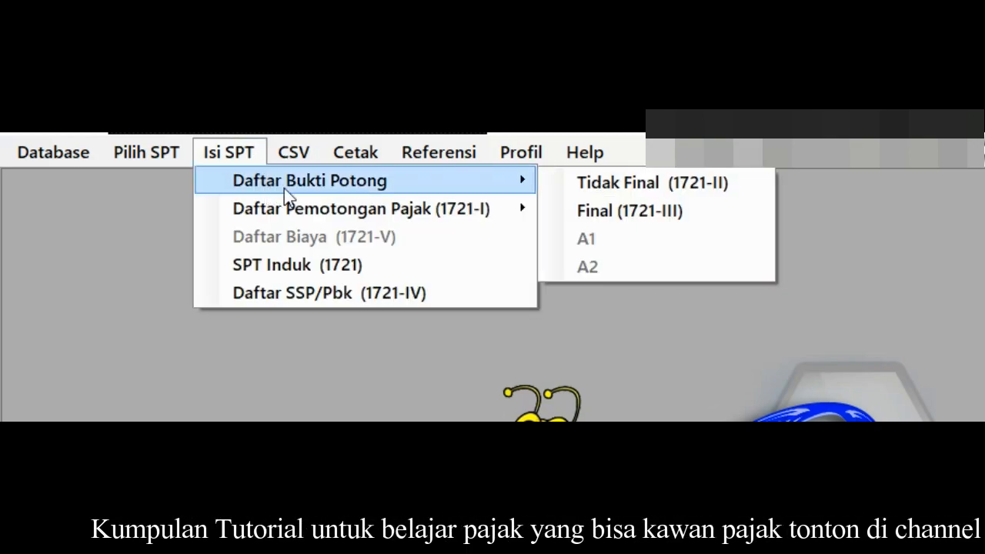
pyautogui.moveTo(534, 189)
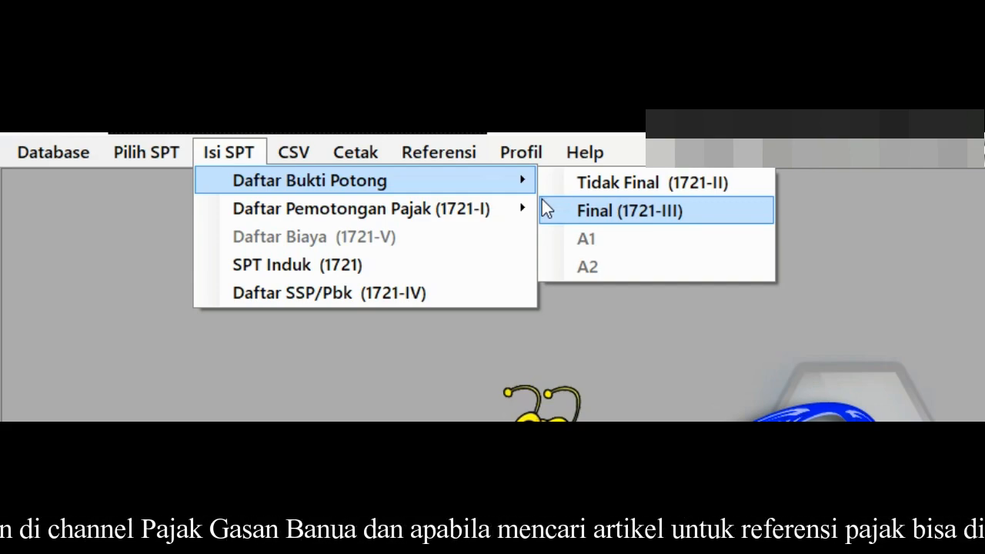
pyautogui.moveTo(493, 215)
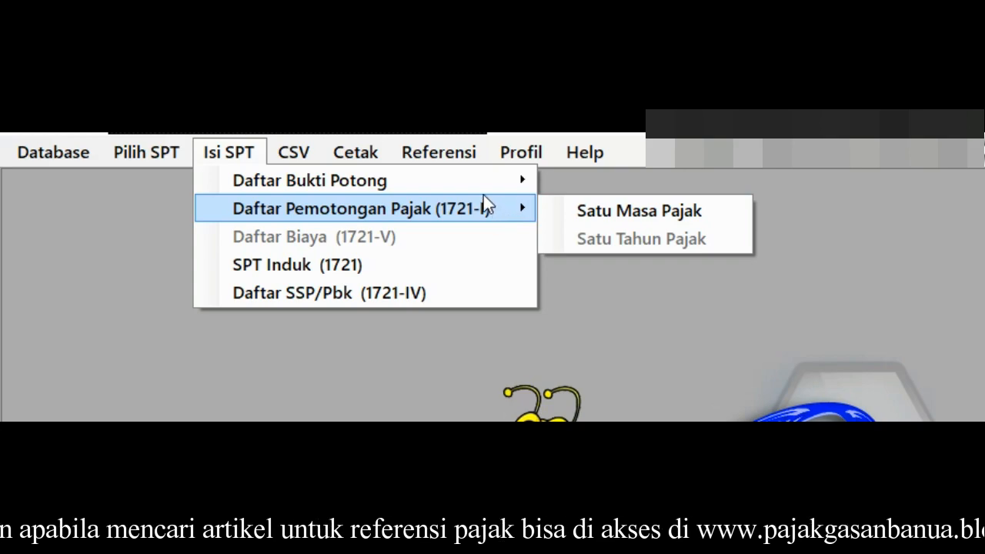
pyautogui.moveTo(474, 186)
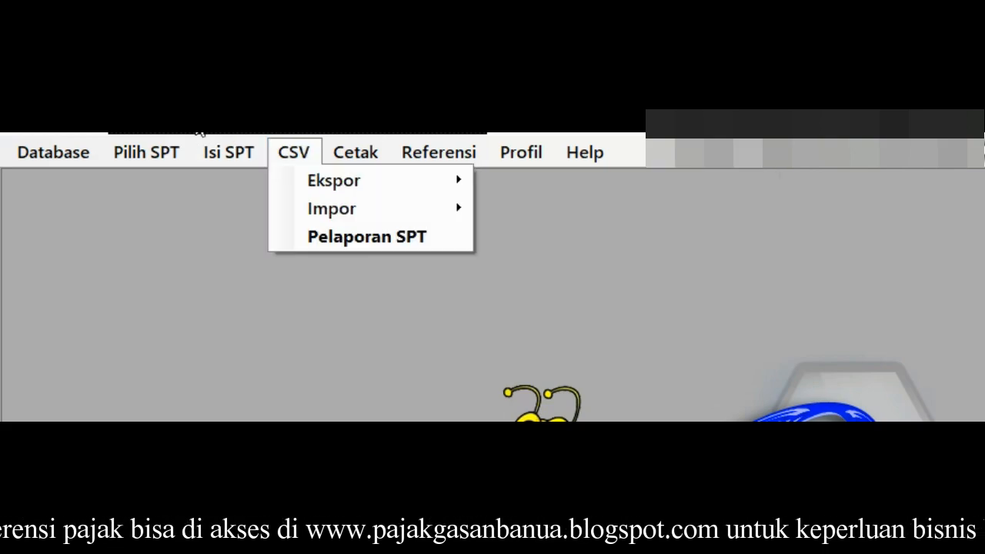
pyautogui.click(390, 134)
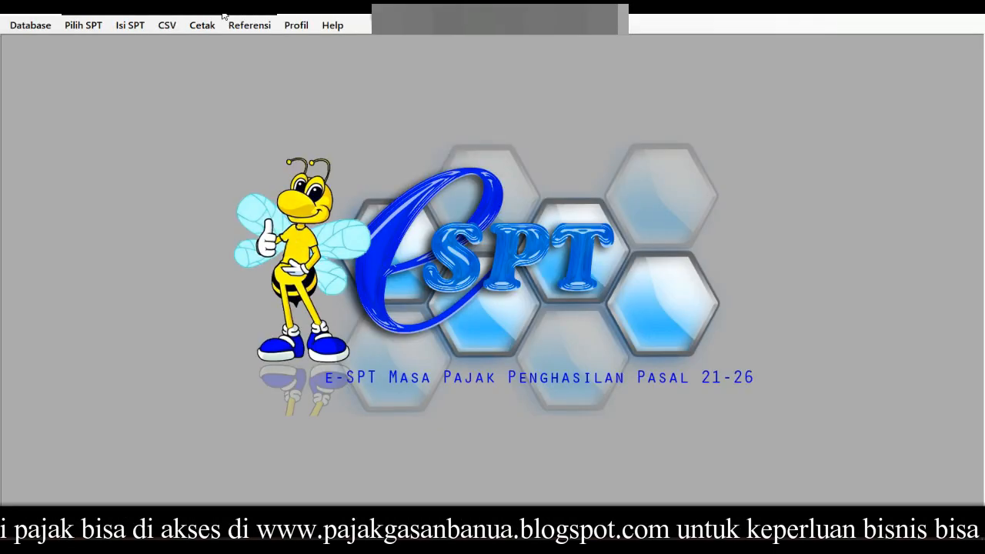
pyautogui.click(129, 33)
pyautogui.moveTo(237, 45)
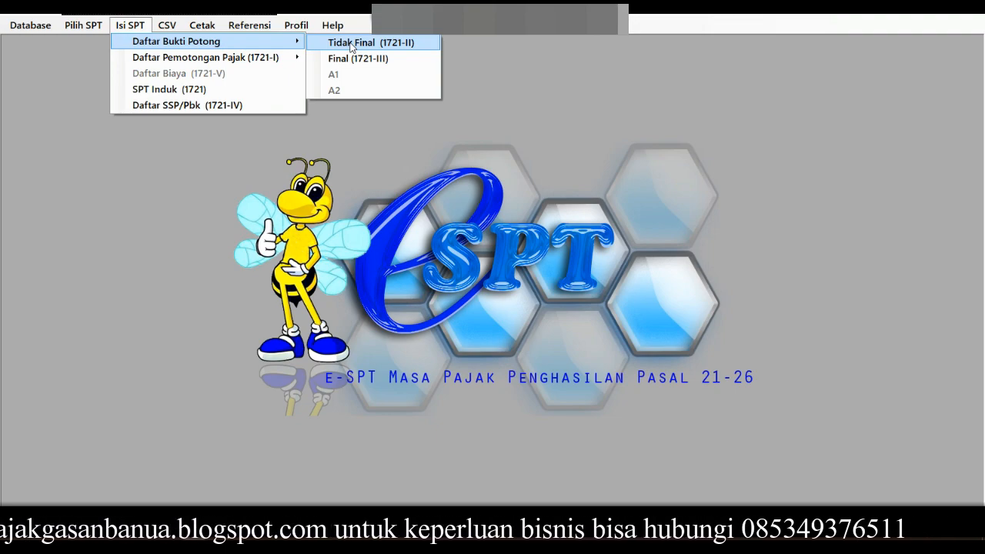
# Step: Open the Tidak Final (1721-II) slip list and add new slip 1.3-04.20-0000007
pyautogui.click(351, 44)
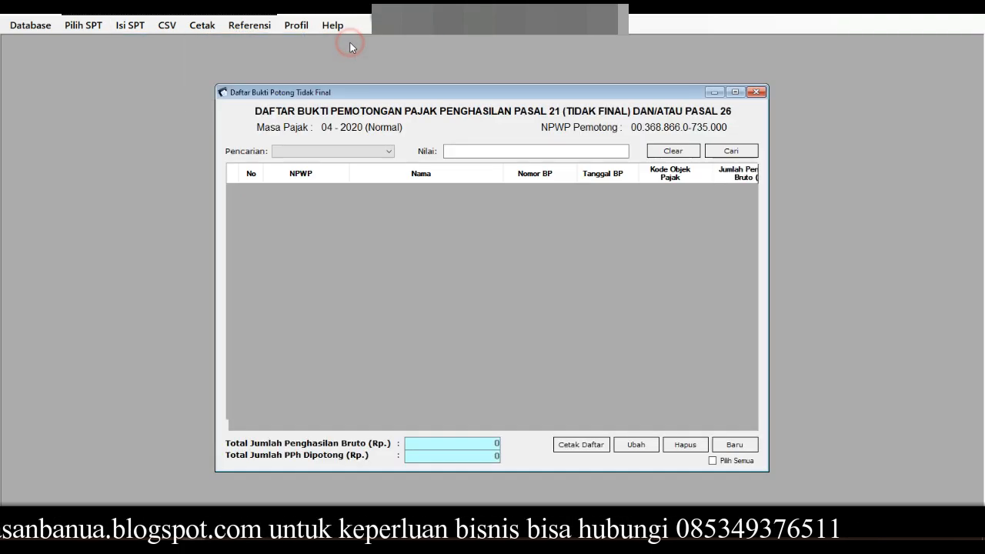
pyautogui.click(735, 444)
pyautogui.click(351, 182)
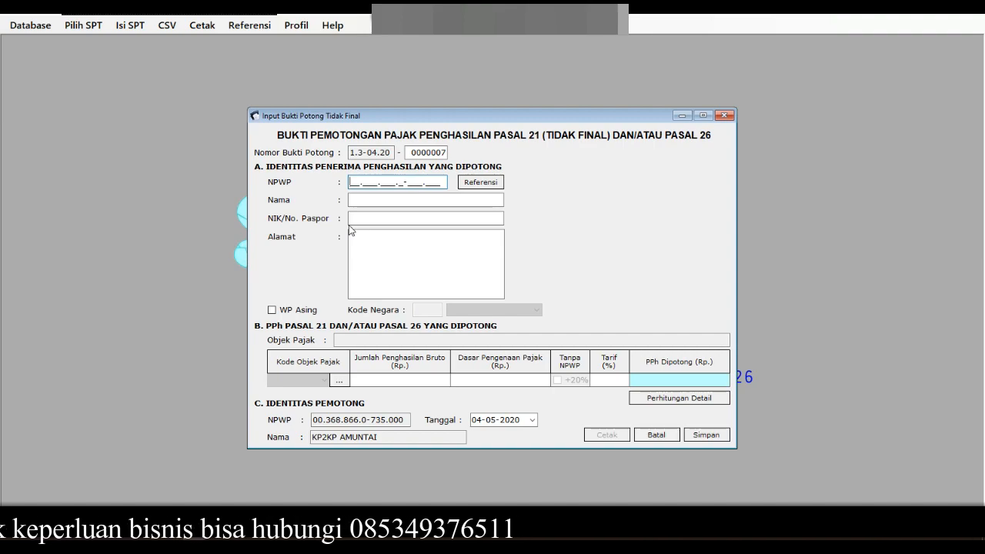
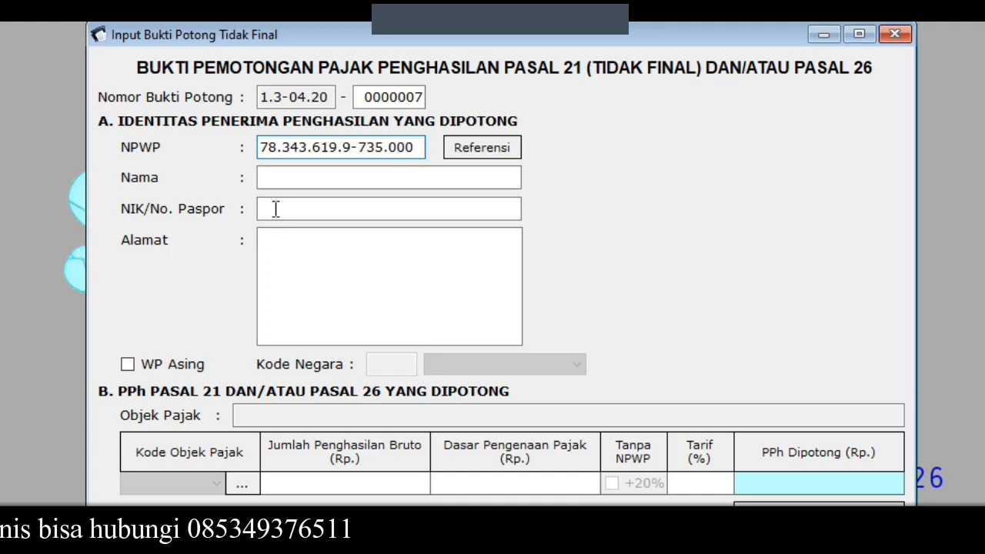
# Step: Enter the recipient's NPWP, name, NIK and address on slip 0000007, then open the tax object codes
pyautogui.click(307, 180)
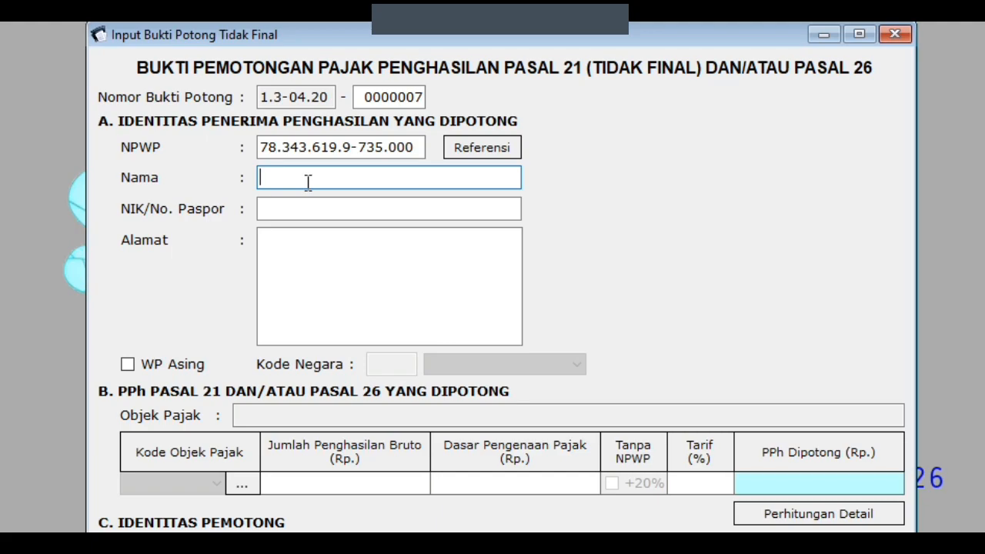
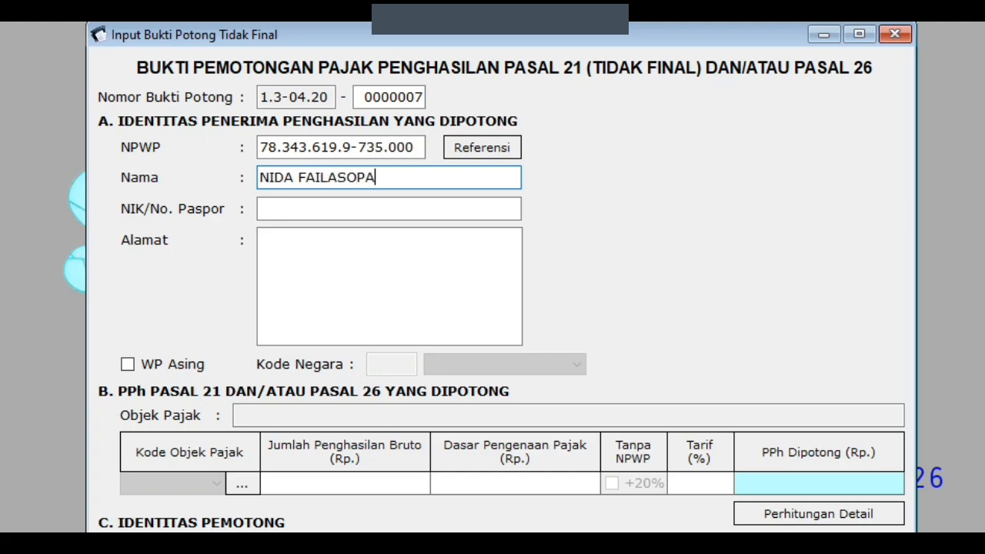
pyautogui.write('123456')
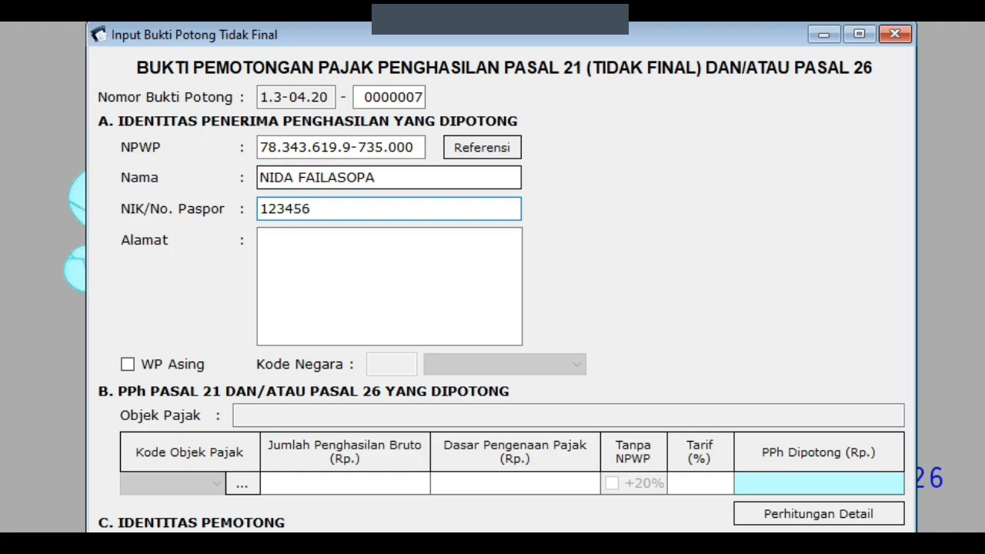
pyautogui.click(264, 238)
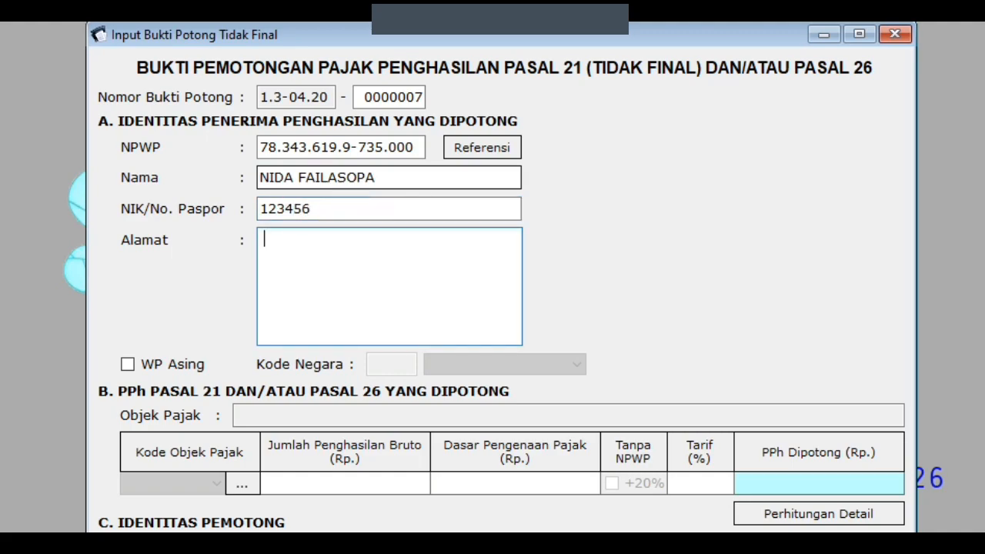
pyautogui.write('Amuntai')
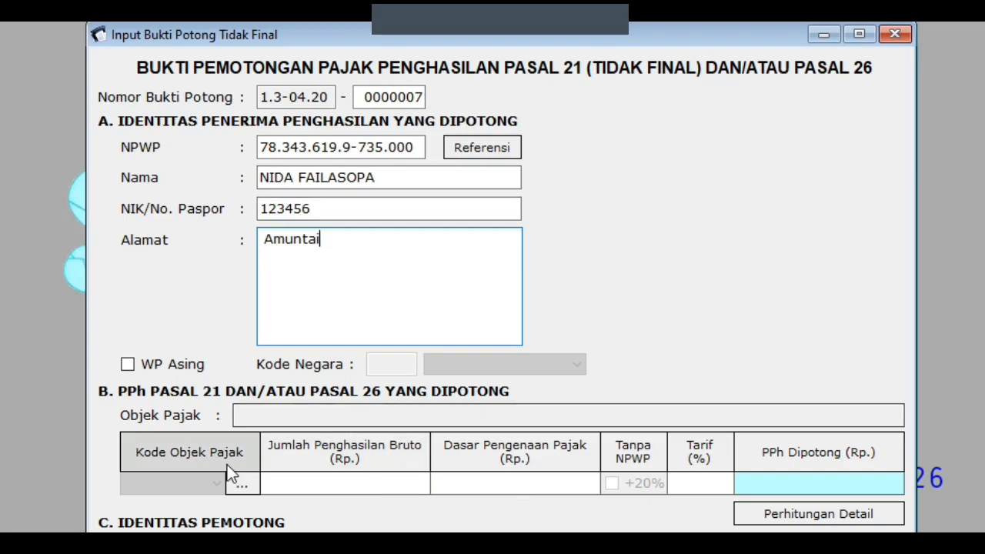
pyautogui.click(244, 483)
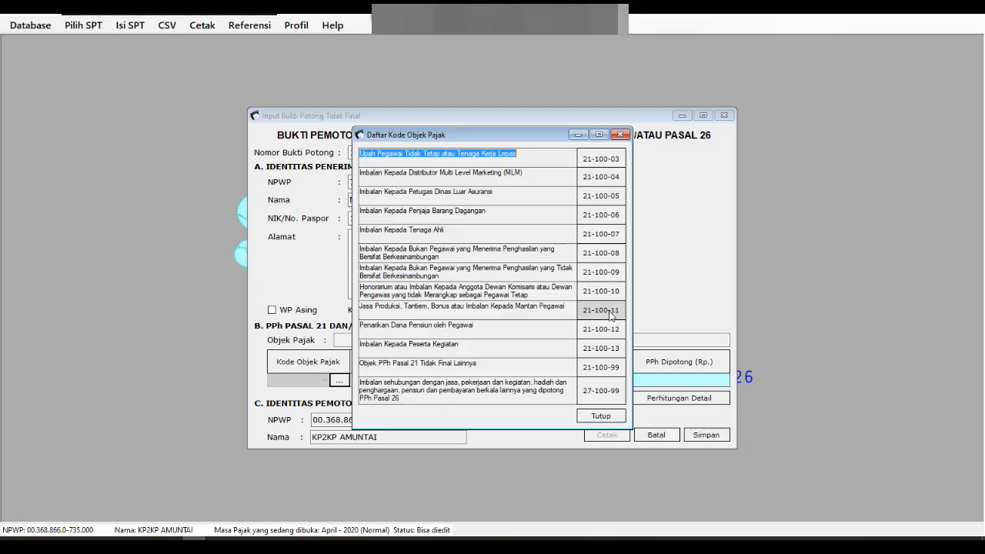
# Step: Assign tax object code 21-100-13 to slip 0000007 with gross income 792.000
pyautogui.doubleClick(730, 412)
pyautogui.click(426, 381)
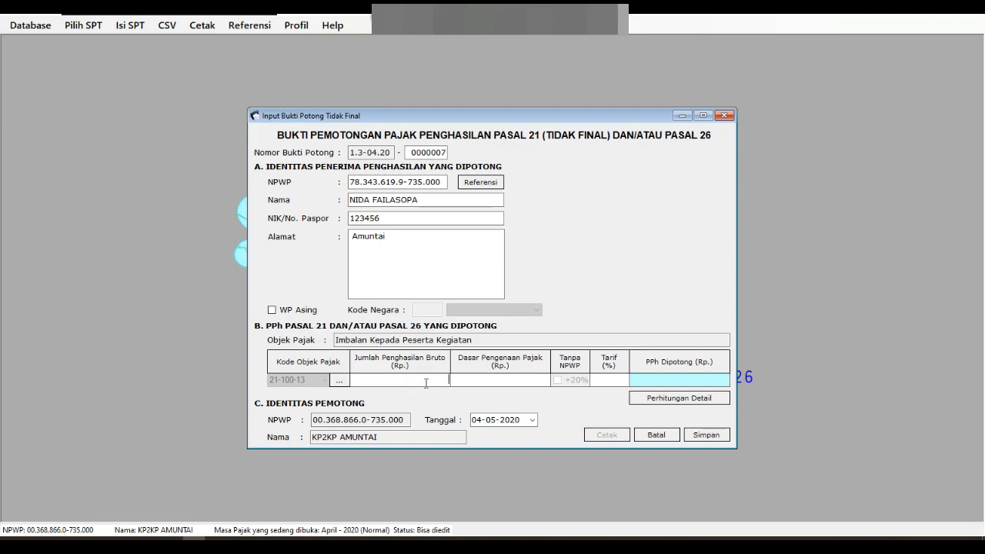
pyautogui.write('792000')
pyautogui.press('Tab')
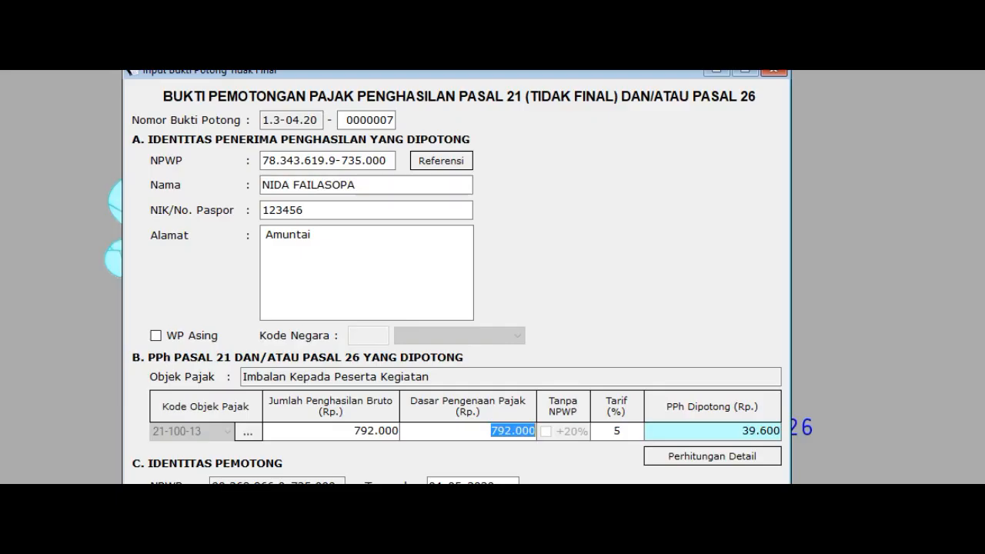
# Step: Date the slip 30-04-2020, save it, and start blank slip 0000008
pyautogui.click(512, 482)
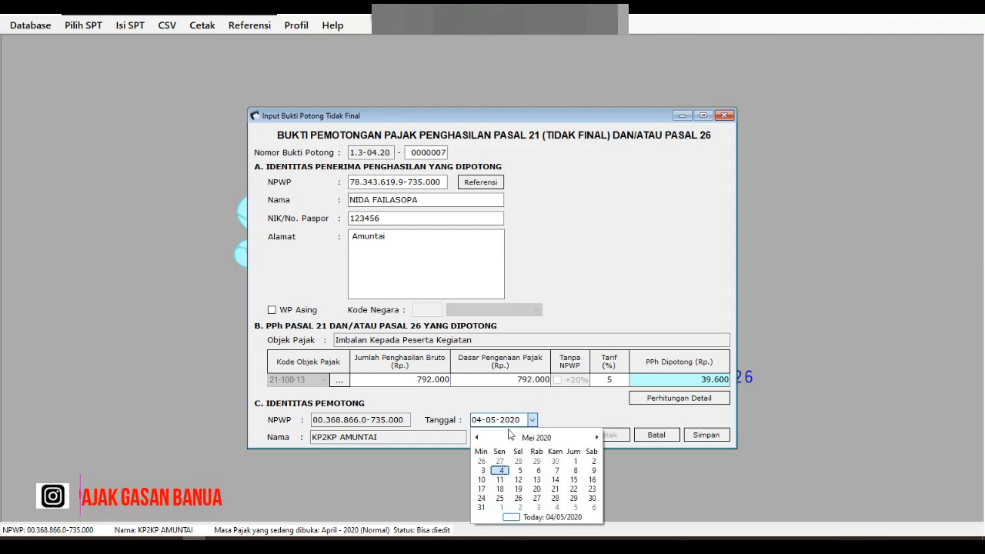
pyautogui.click(476, 438)
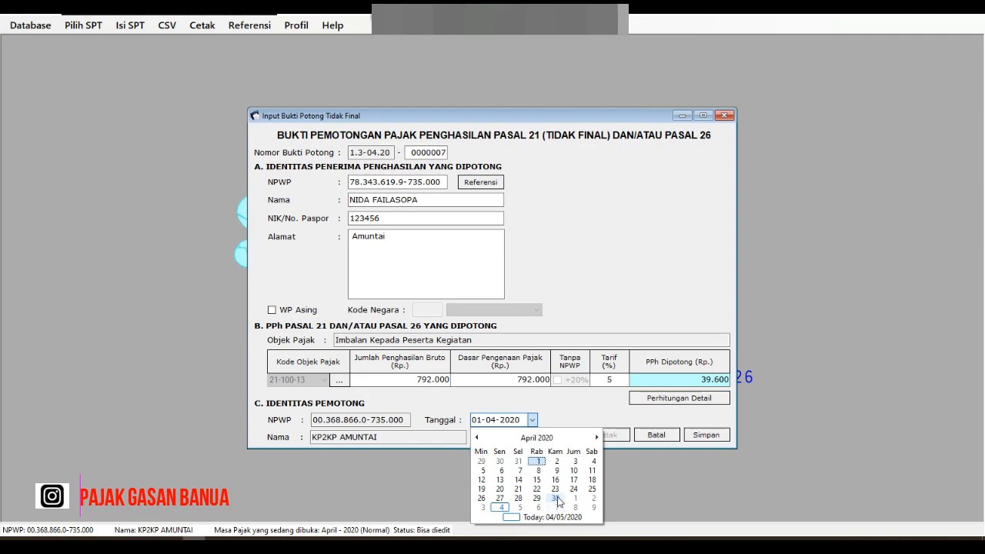
pyautogui.click(555, 498)
pyautogui.click(565, 416)
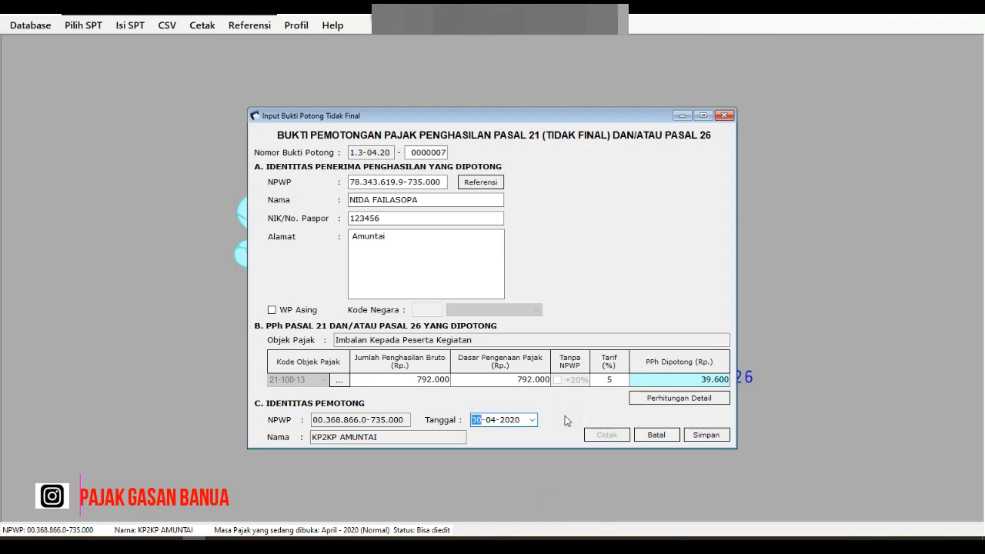
pyautogui.click(699, 439)
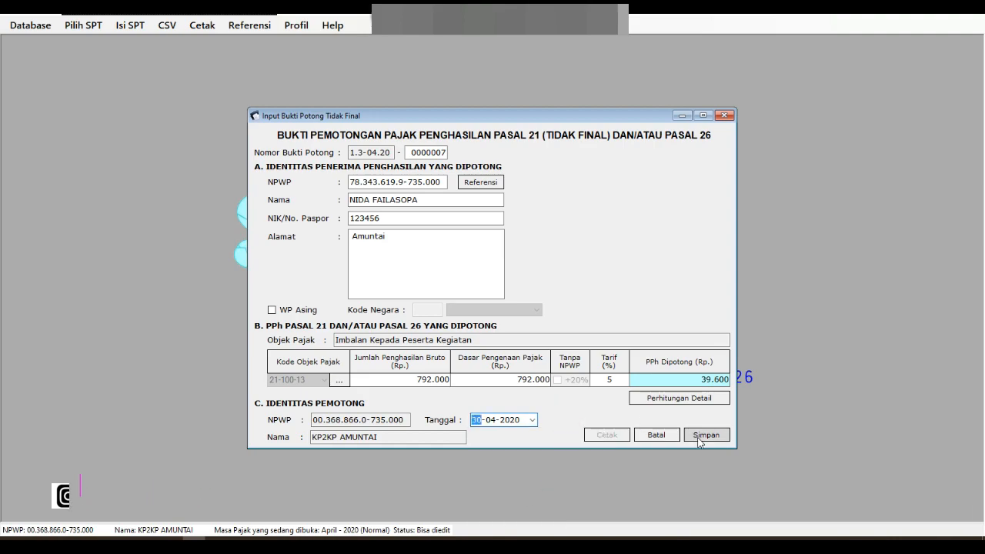
pyautogui.click(699, 437)
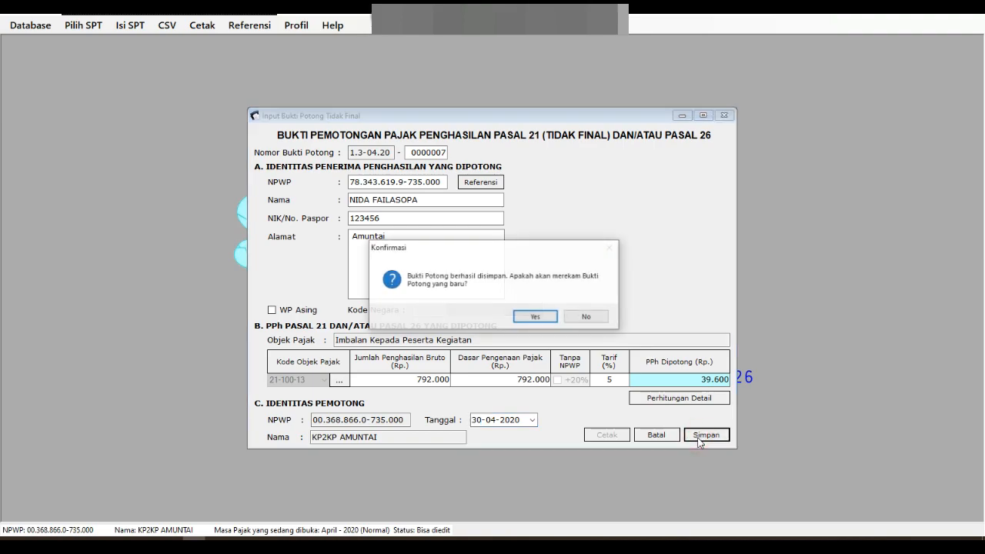
pyautogui.click(546, 322)
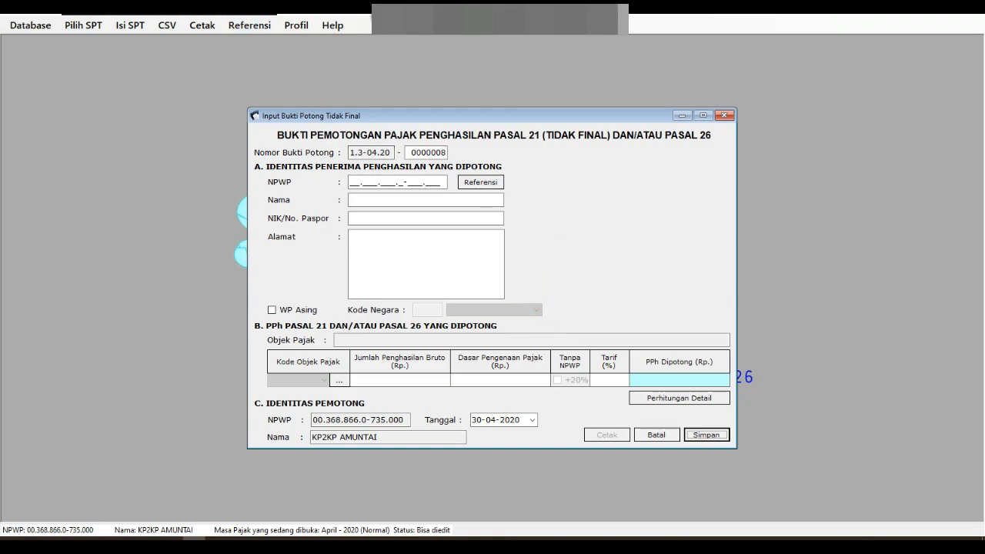
# Step: Enter the second recipient's NPWP, name, NIK and address on slip 0000008
pyautogui.click(404, 182)
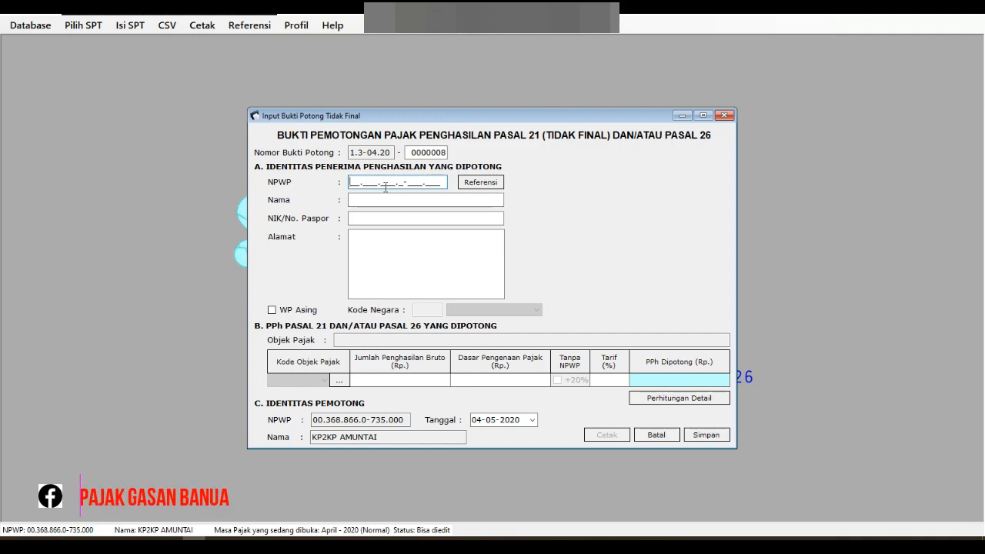
pyautogui.click(348, 182)
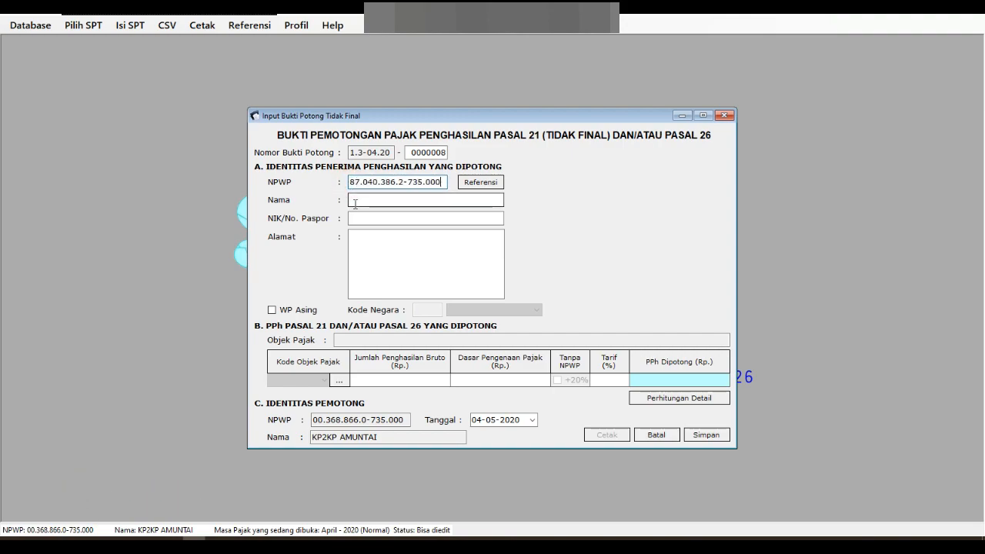
pyautogui.click(434, 201)
pyautogui.press('Tab')
pyautogui.write('1')
pyautogui.press('Tab')
pyautogui.write('A')
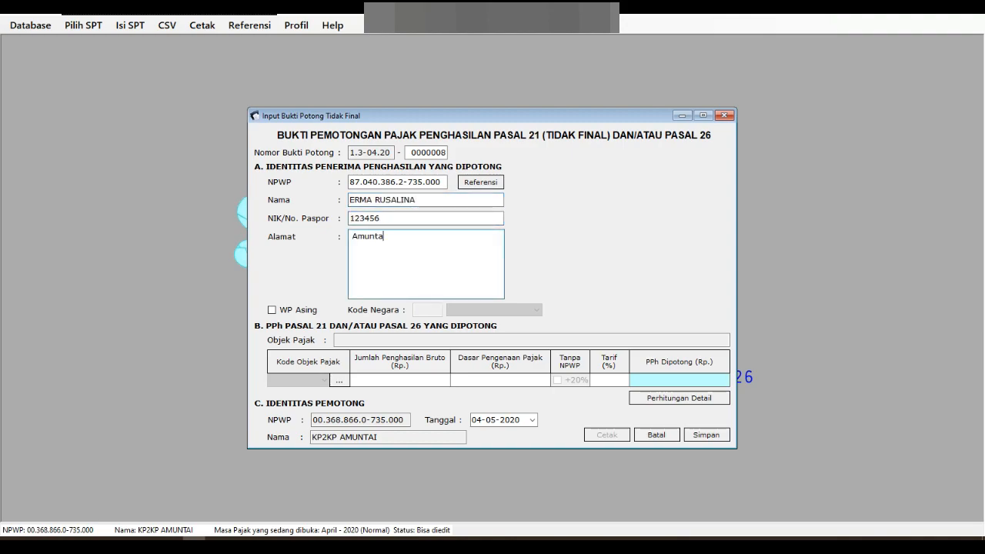
# Step: Set code 21-100-13, gross 700.000 and date 30-04-2020, then save without adding another slip
pyautogui.click(339, 380)
pyautogui.doubleClick(620, 348)
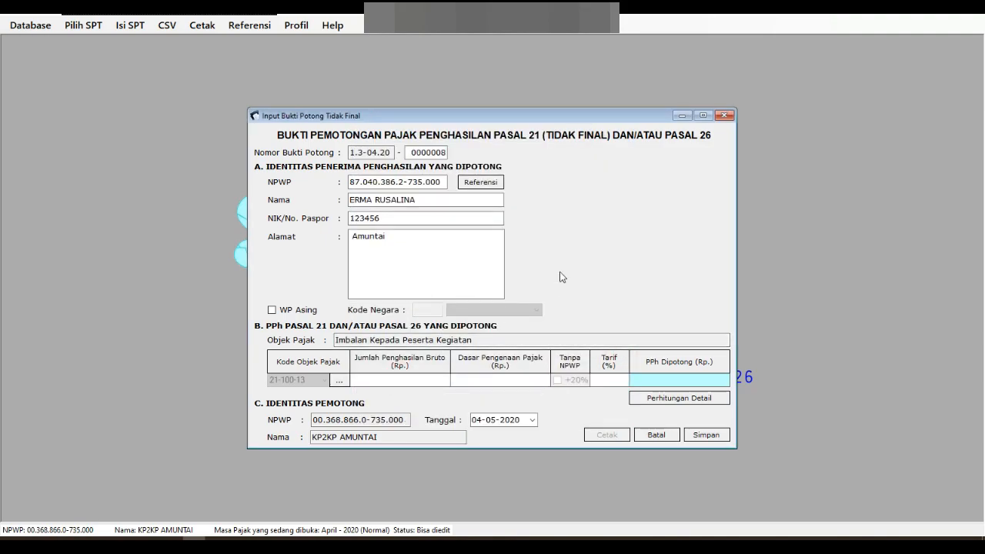
pyautogui.write('700.0')
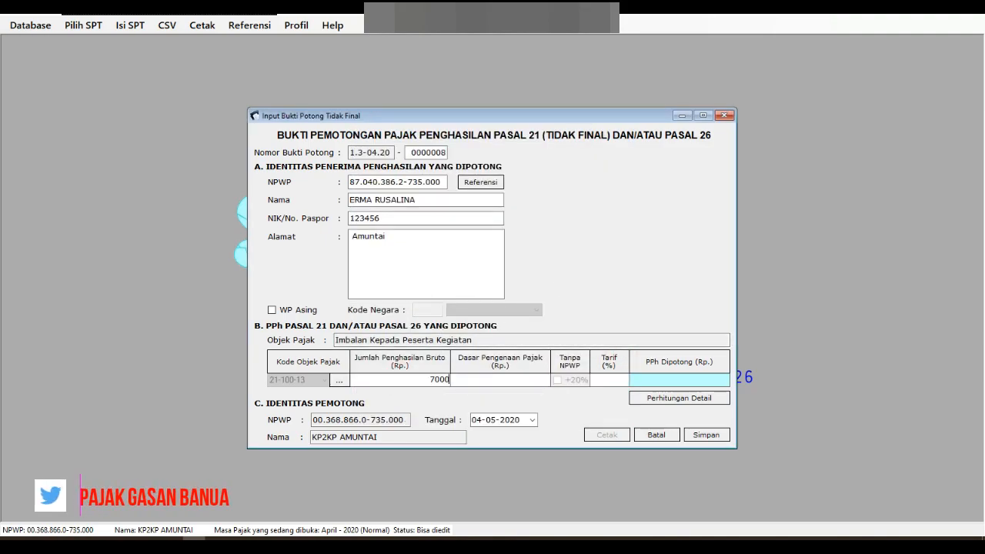
pyautogui.write('00')
pyautogui.press('Tab')
pyautogui.click(531, 420)
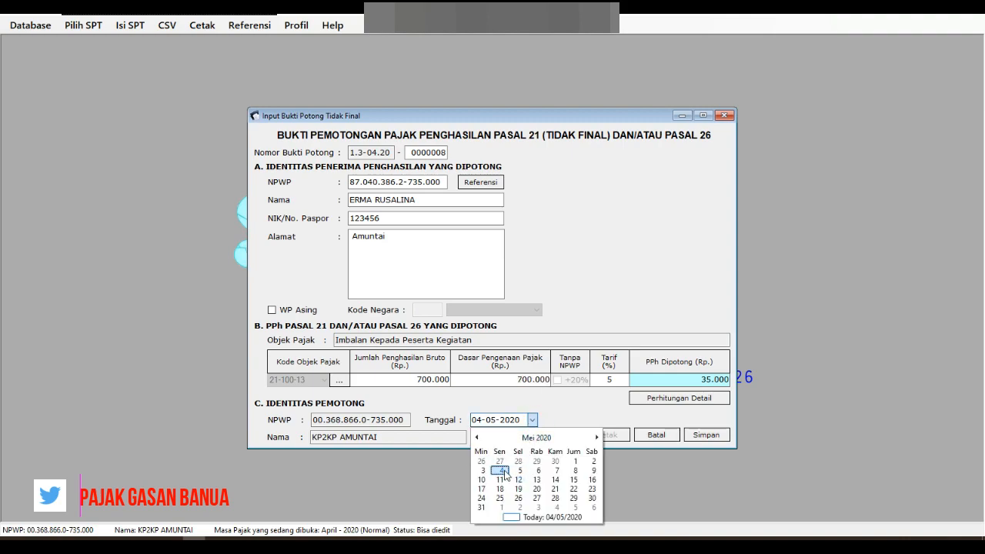
pyautogui.click(476, 437)
pyautogui.click(555, 498)
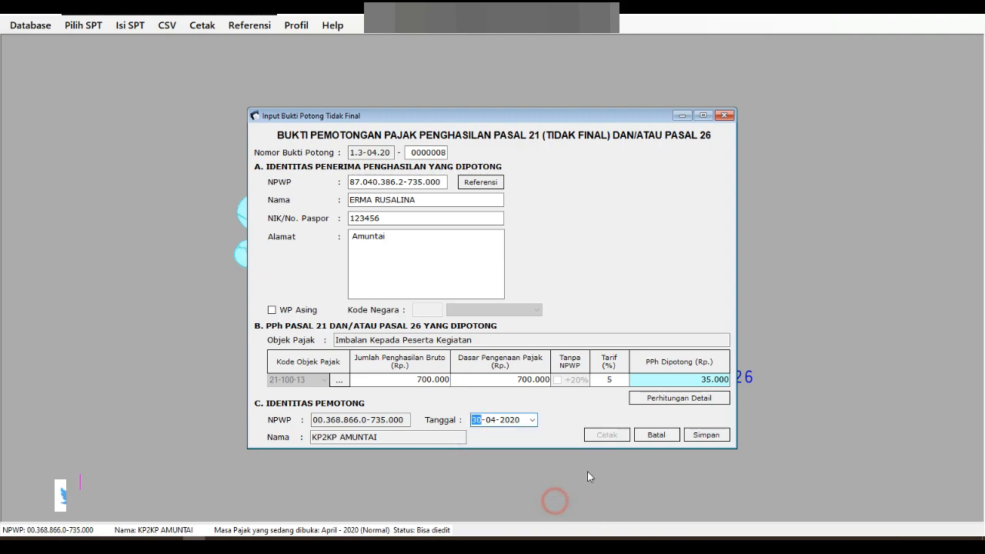
pyautogui.click(706, 435)
pyautogui.click(571, 319)
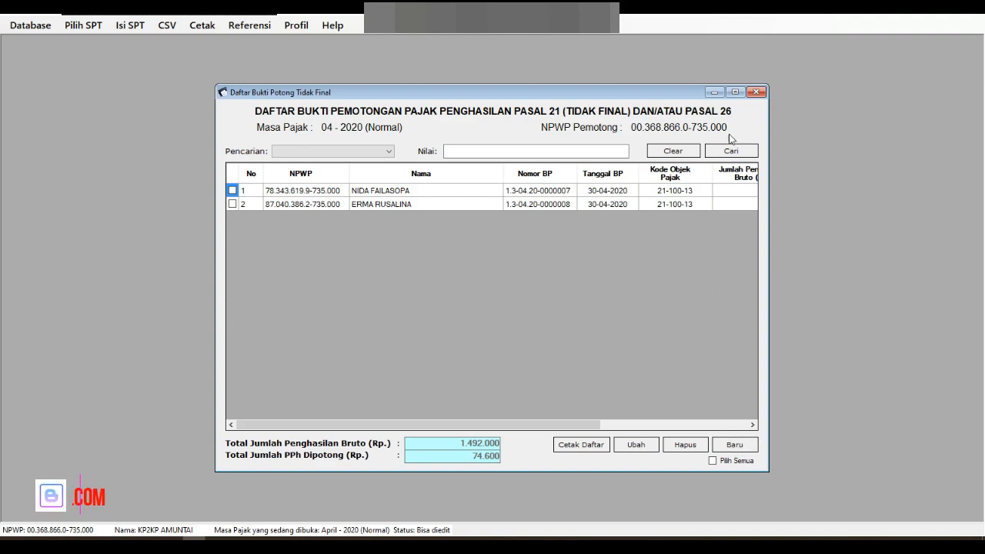
# Step: Close the non-final slip list and open the Final (1721-III) slip list from Isi SPT
pyautogui.click(748, 94)
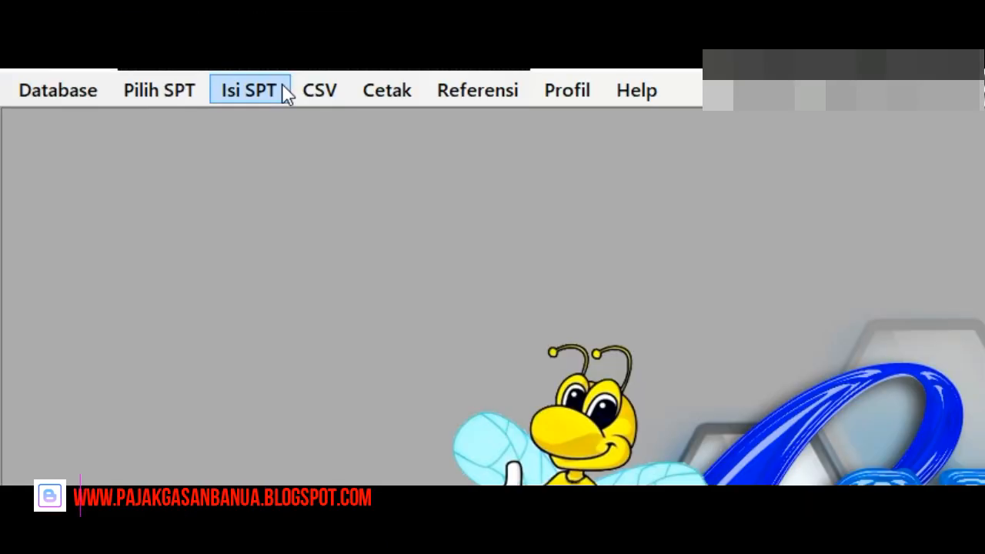
pyautogui.click(284, 90)
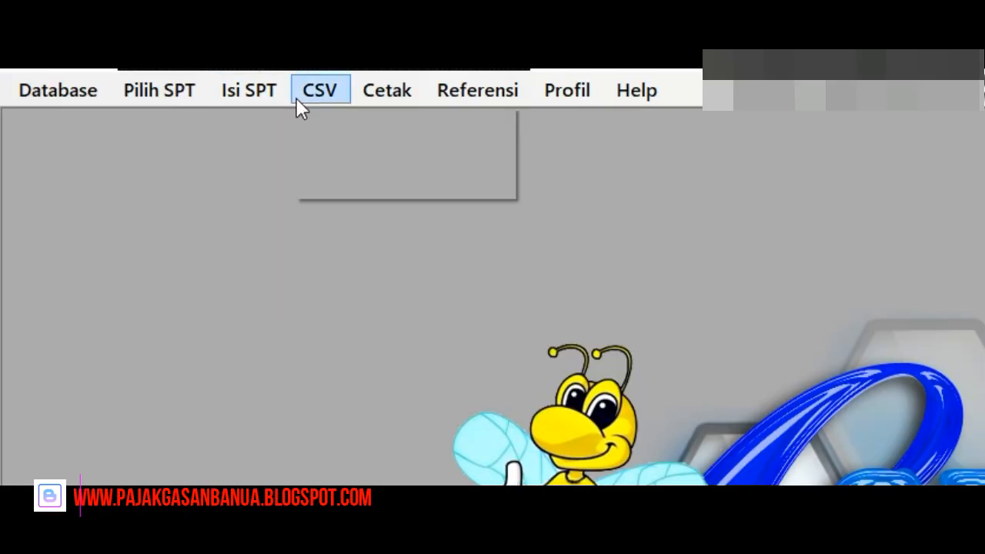
pyautogui.moveTo(301, 126)
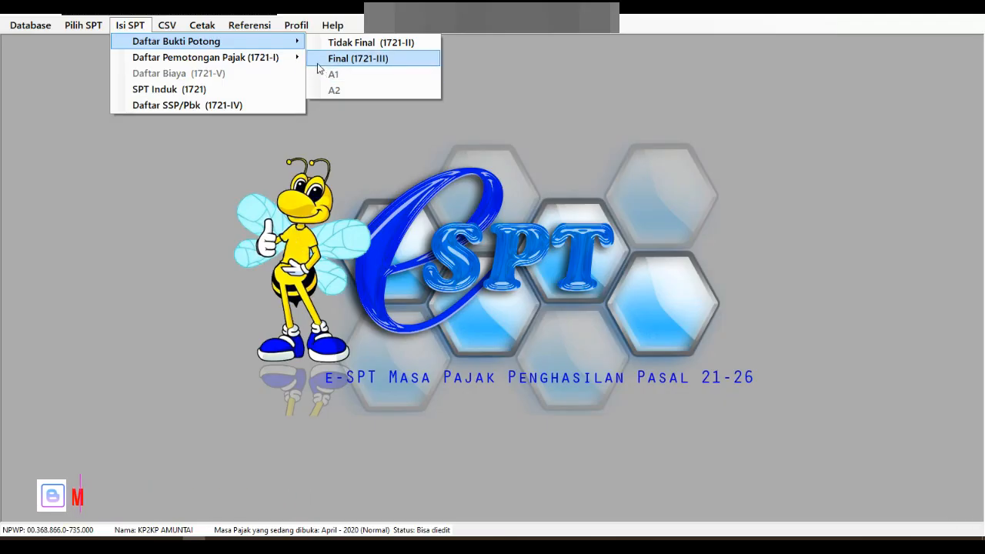
pyautogui.click(318, 62)
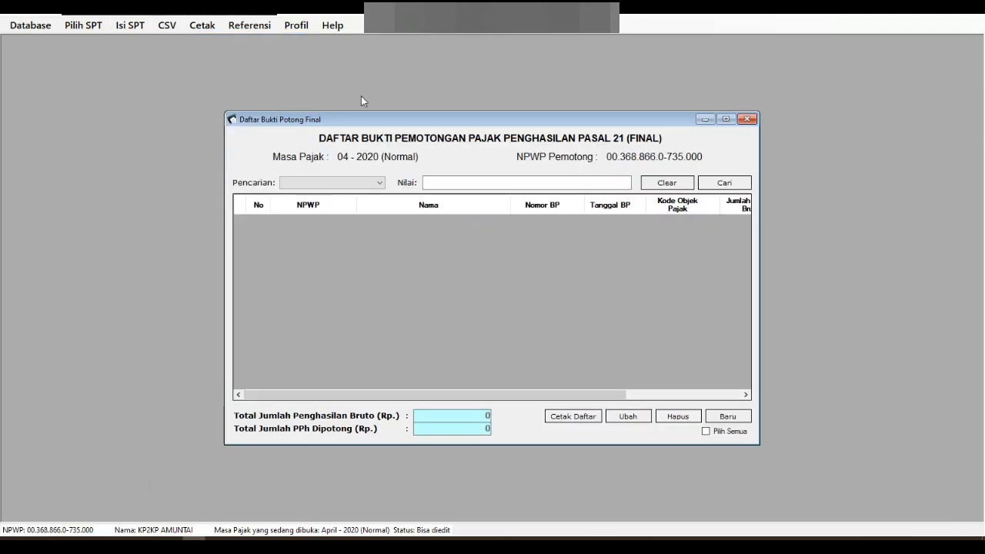
# Step: Start final slip 0000004 and enter the recipient's NPWP, name, NIK and address
pyautogui.click(724, 421)
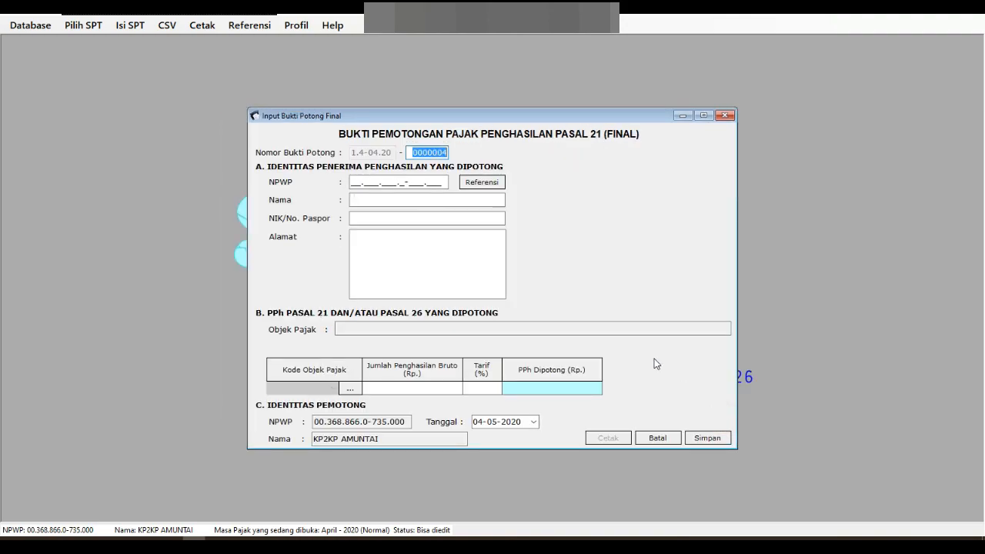
pyautogui.click(352, 183)
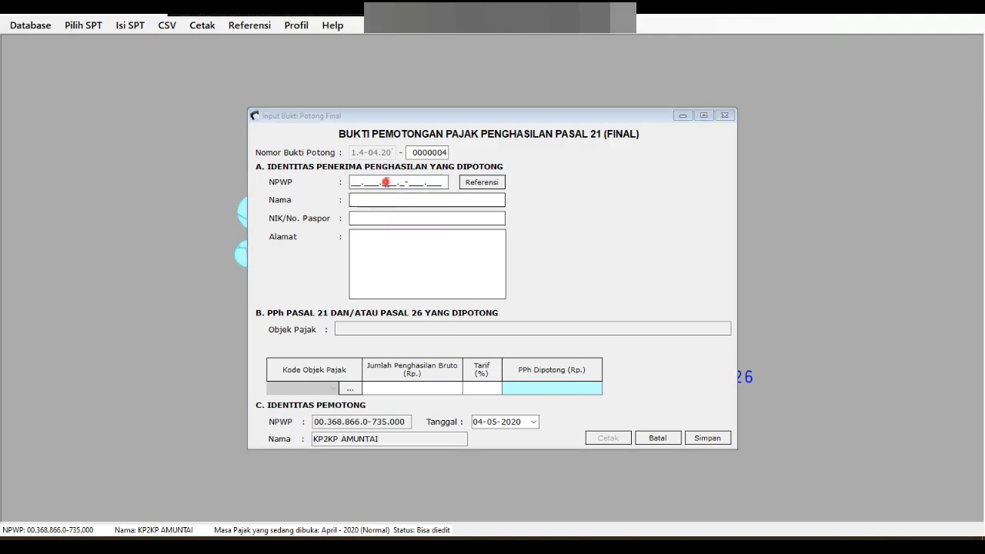
pyautogui.click(350, 184)
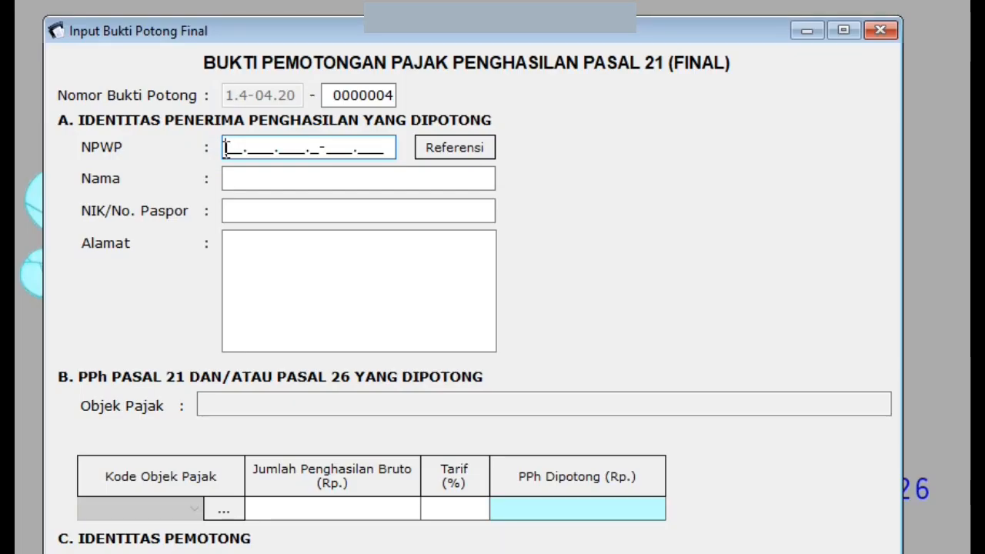
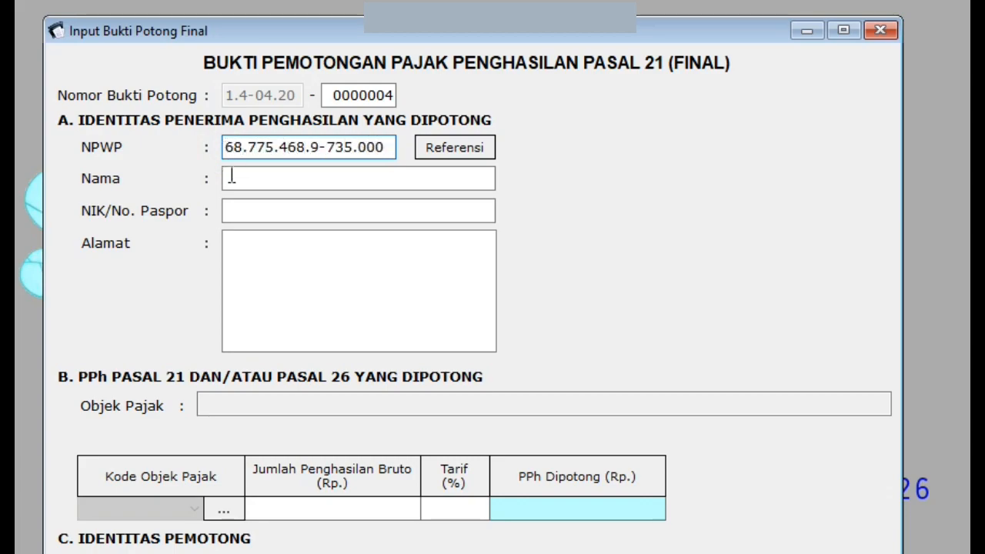
pyautogui.click(246, 177)
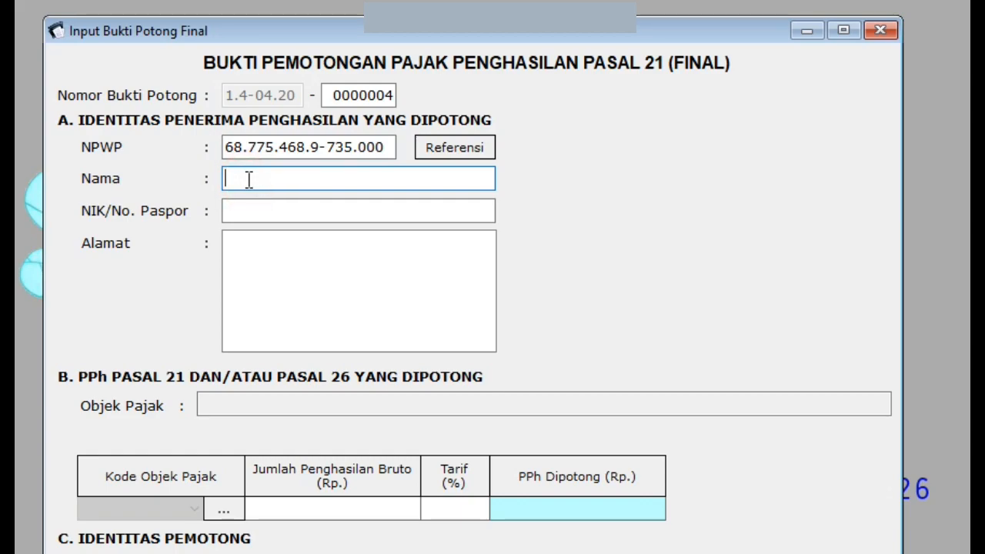
pyautogui.write('ROHANIYA')
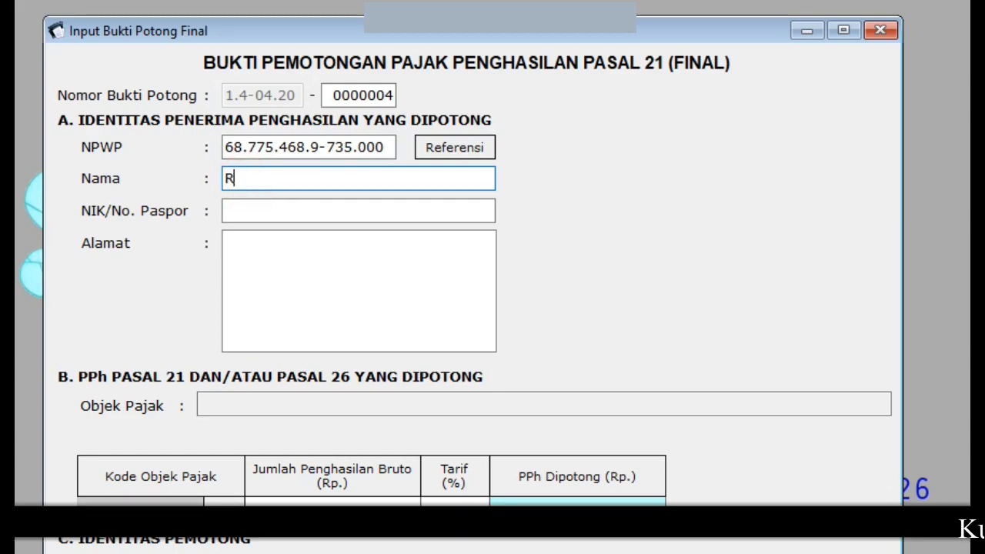
pyautogui.write('TI')
pyautogui.click(308, 210)
pyautogui.write('123456')
pyautogui.click(231, 241)
pyautogui.write('Amuntai')
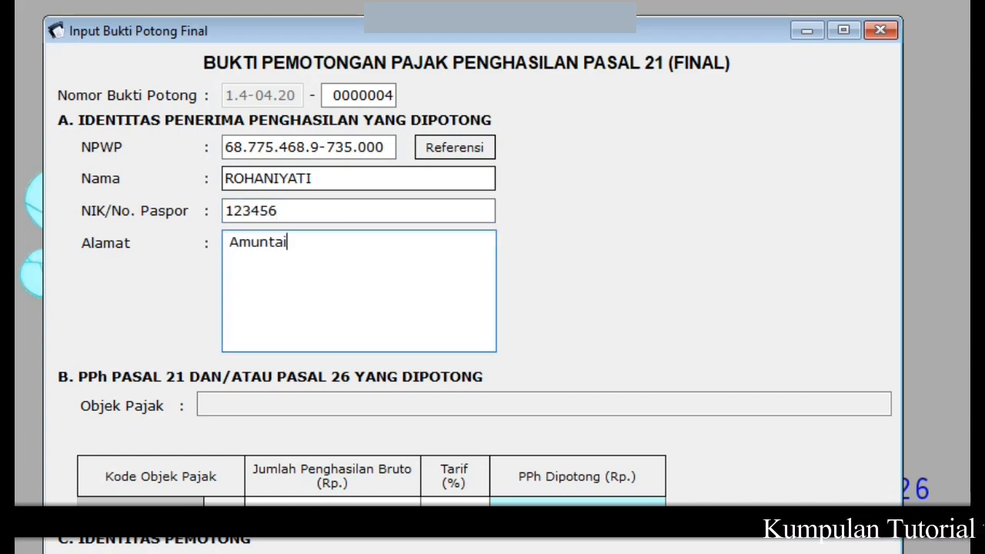
# Step: Choose code 21-402-01, enter gross 696.500 and set employee grade Gol III
pyautogui.click(224, 508)
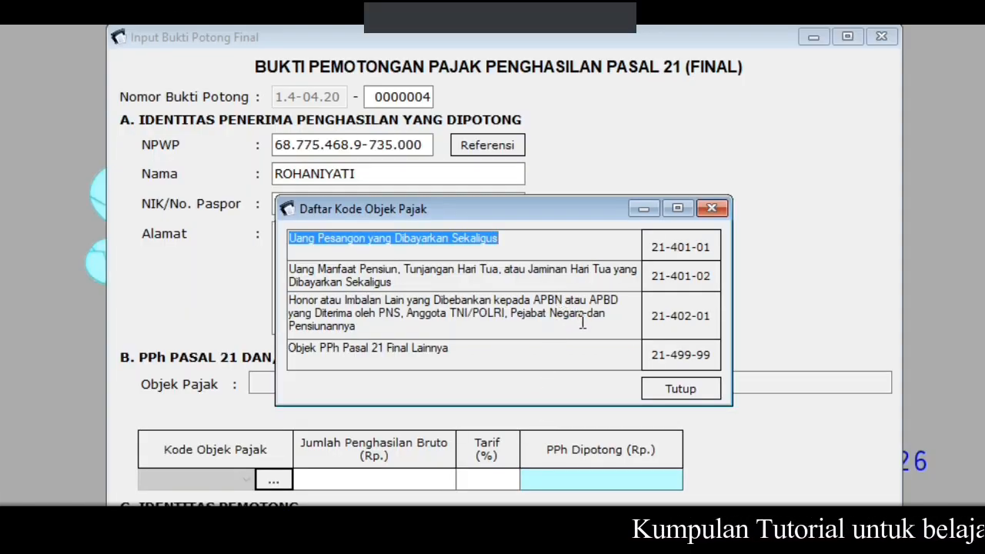
pyautogui.click(698, 334)
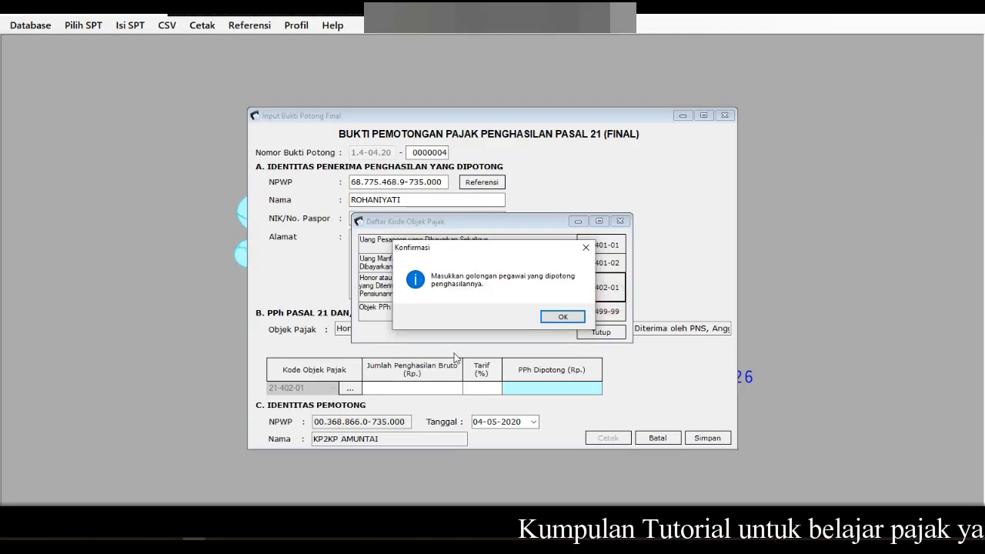
pyautogui.click(562, 317)
pyautogui.write('696500')
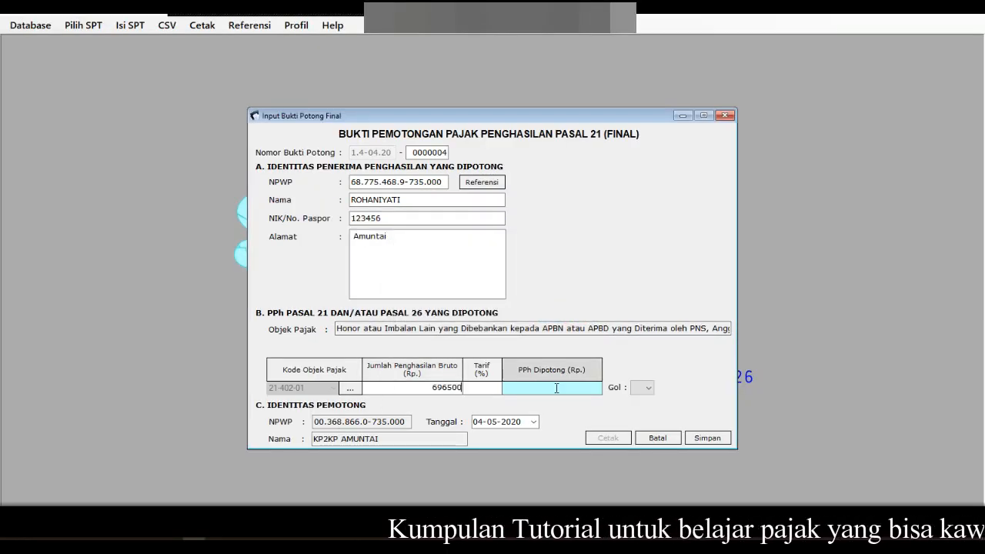
pyautogui.click(642, 388)
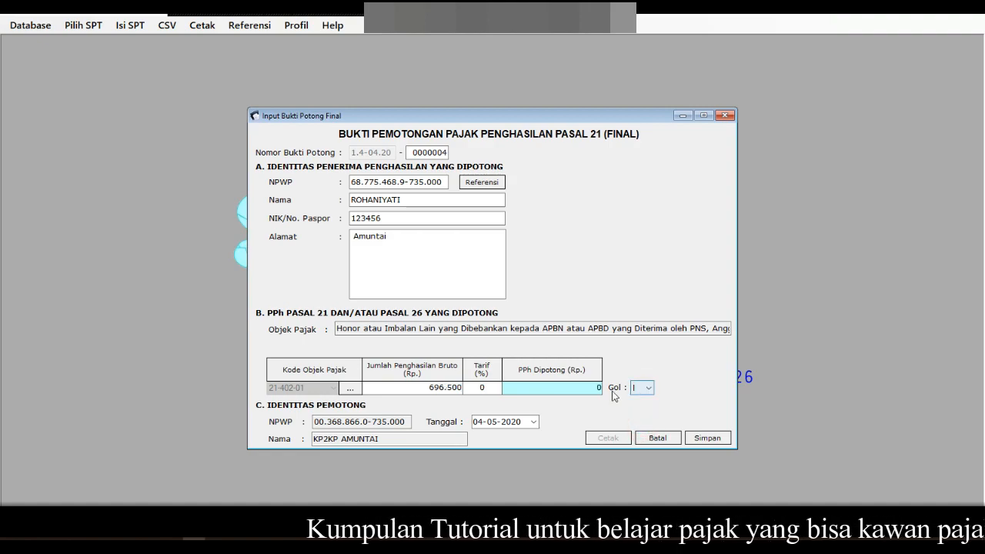
pyautogui.click(646, 389)
pyautogui.click(638, 418)
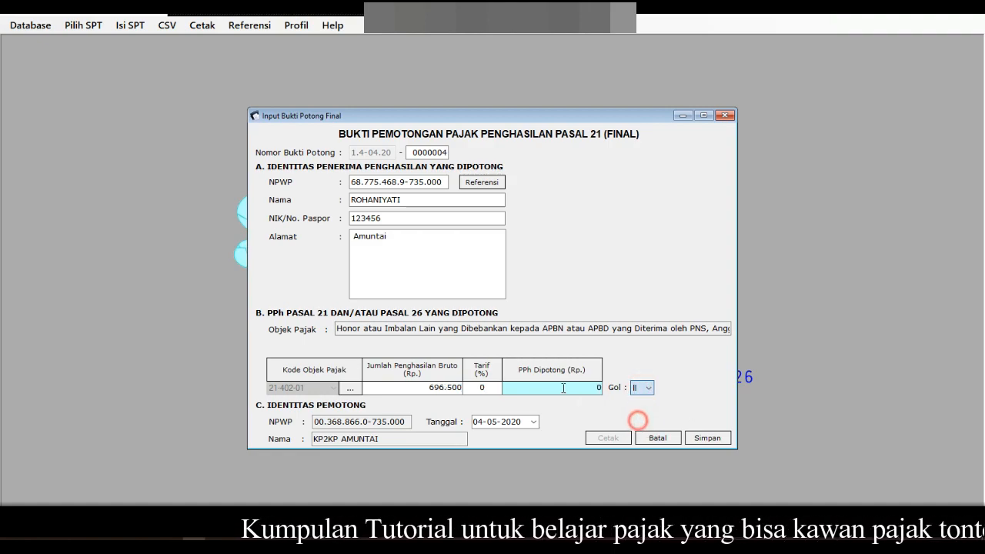
pyautogui.click(650, 386)
pyautogui.click(643, 407)
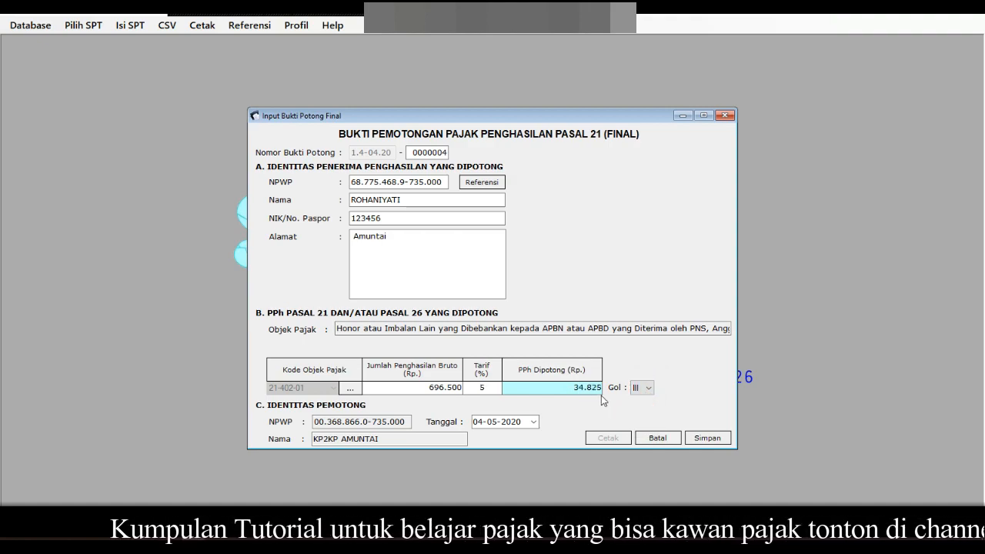
# Step: Date the slip 30-04-2020, save it and start blank slip 0000005
pyautogui.click(533, 422)
pyautogui.click(478, 438)
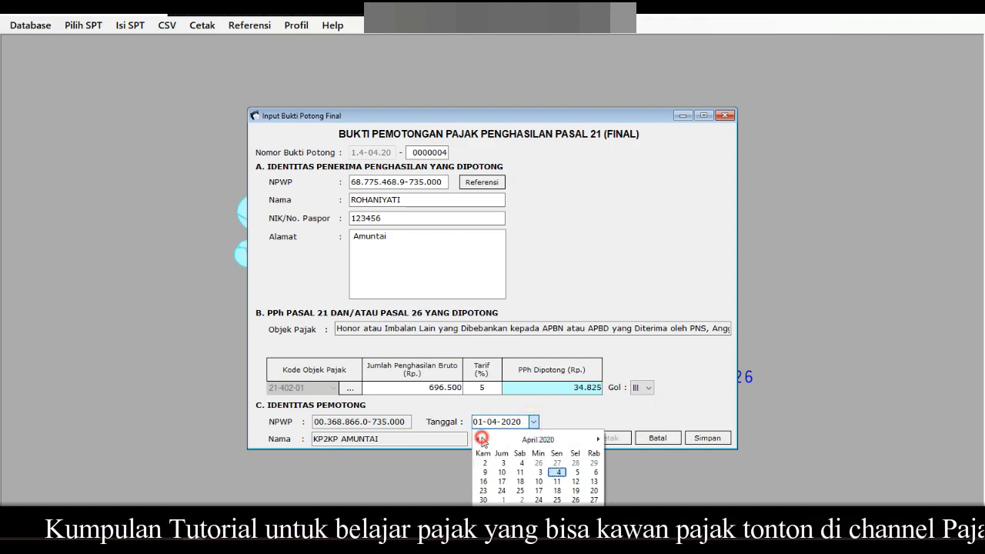
pyautogui.click(556, 500)
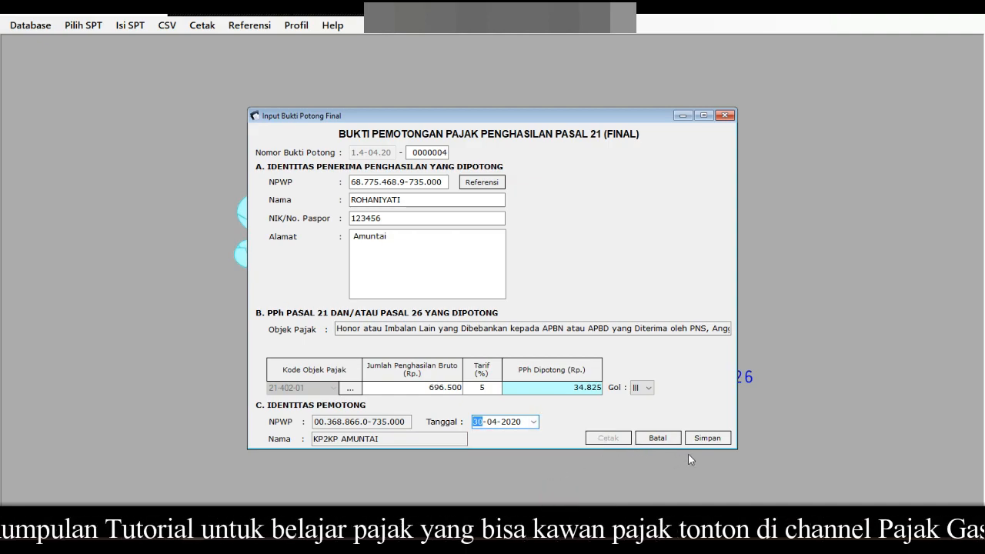
pyautogui.click(707, 438)
pyautogui.click(535, 317)
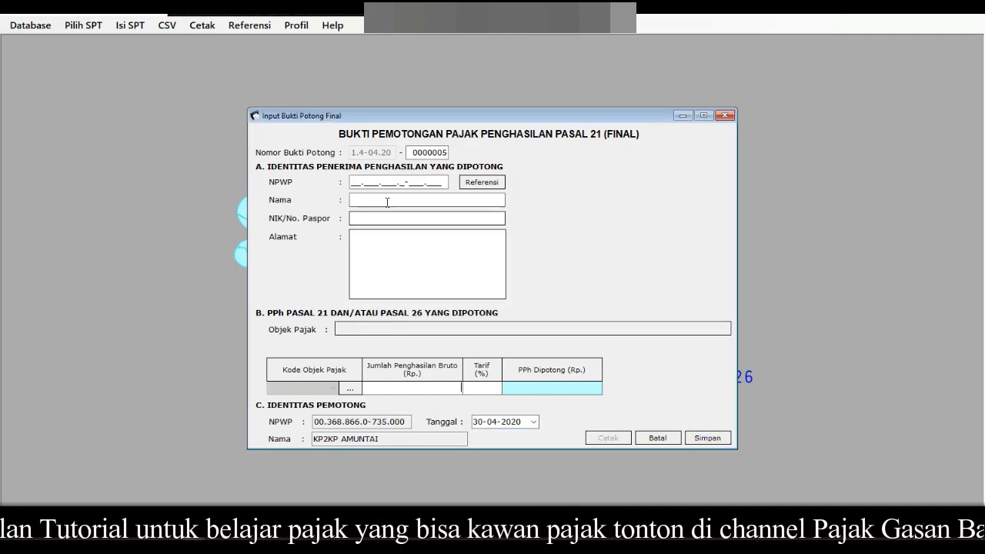
# Step: Enter the second final recipient's NPWP, name, NIK and address on slip 0000005
pyautogui.click(366, 182)
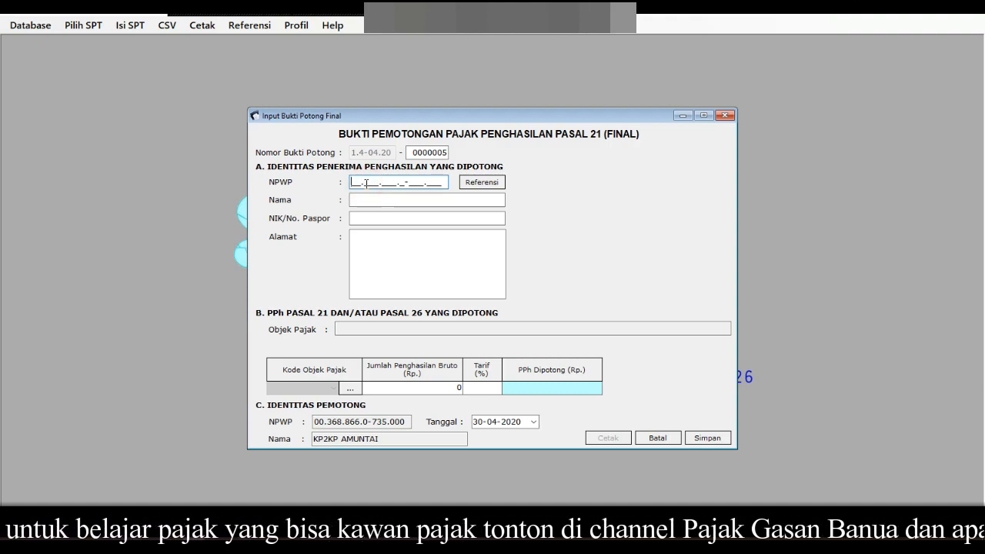
pyautogui.click(376, 197)
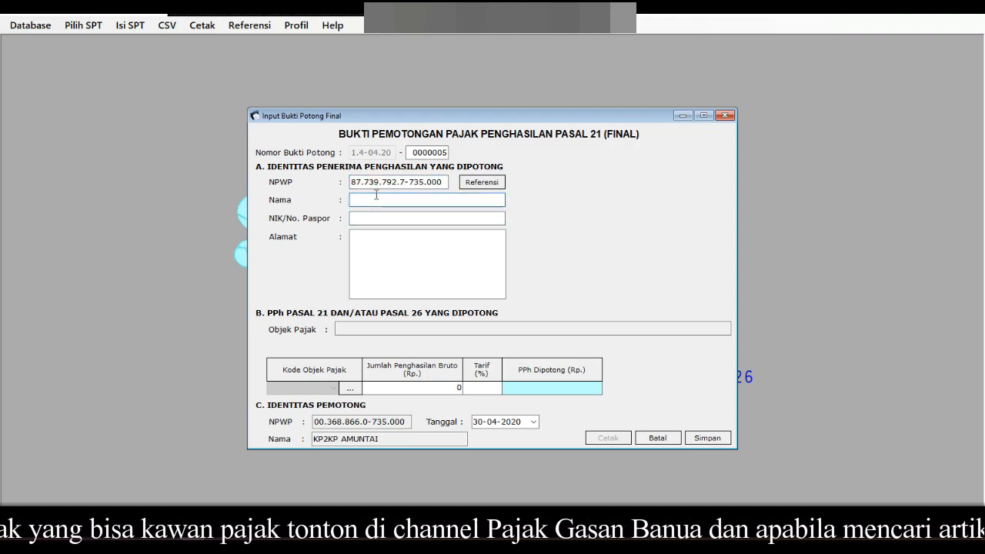
pyautogui.press('Tab')
pyautogui.write('123456')
pyautogui.press('Tab')
pyautogui.write('Amuntai')
# Step: Choose code 21-402-01, gross 2.300.000 and Gol IV, then save and stop adding slips
pyautogui.click(351, 390)
pyautogui.click(605, 287)
pyautogui.click(550, 315)
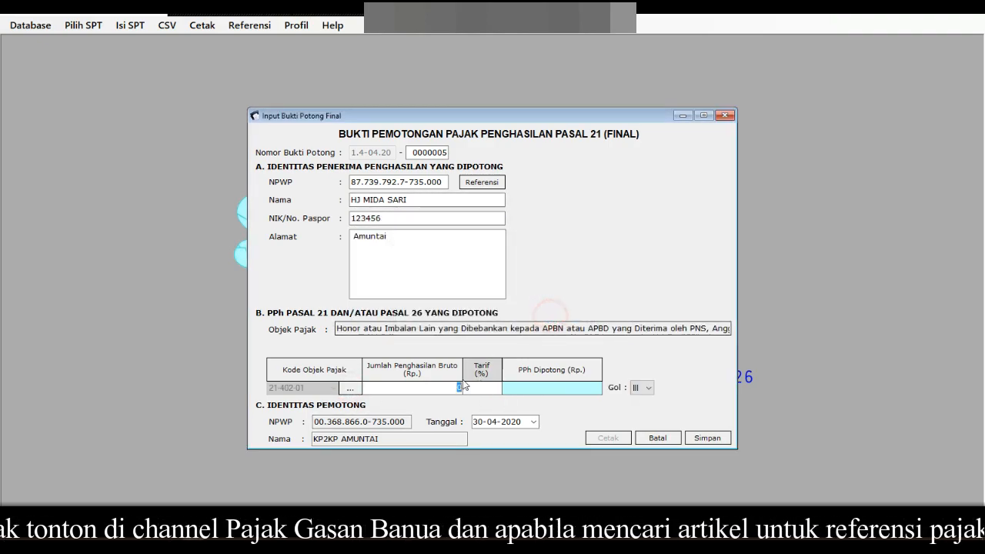
pyautogui.write('2300000')
pyautogui.press('Tab')
pyautogui.click(648, 388)
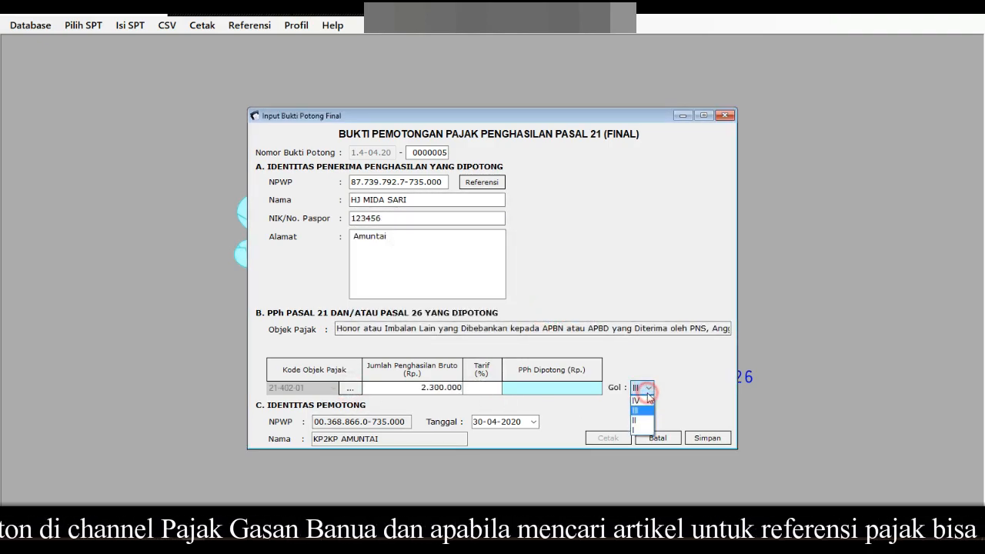
pyautogui.click(645, 401)
pyautogui.click(575, 393)
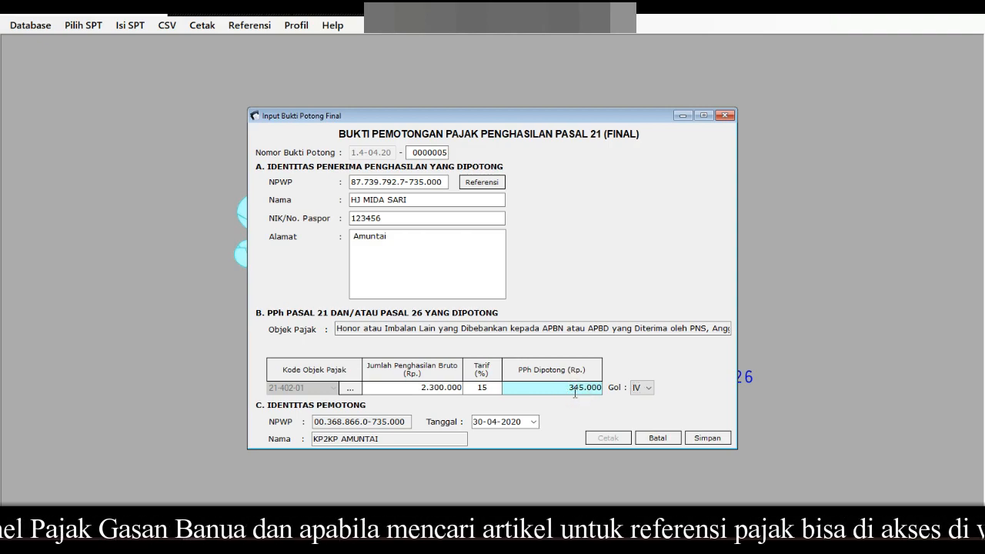
pyautogui.click(707, 438)
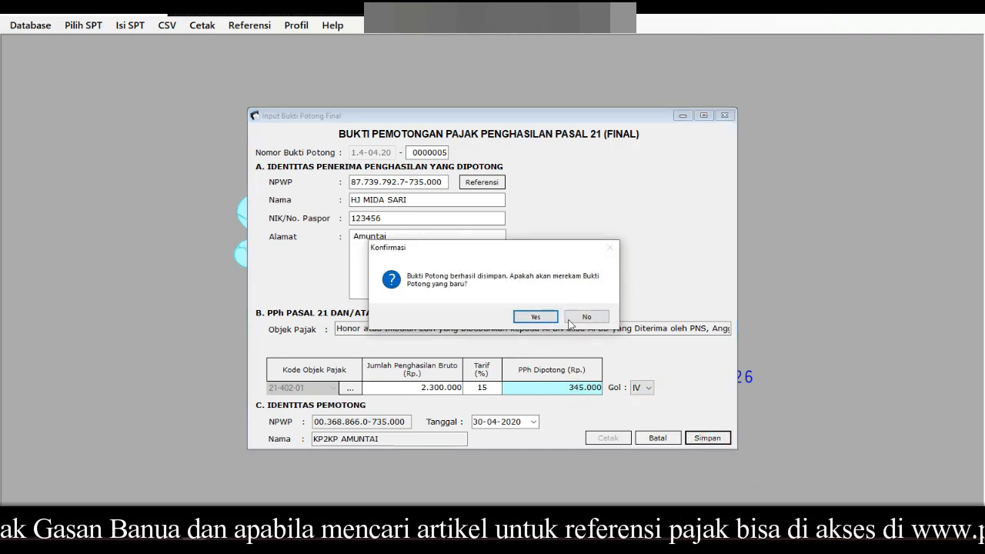
pyautogui.click(582, 317)
pyautogui.moveTo(560, 395); pyautogui.dragTo(523, 391)
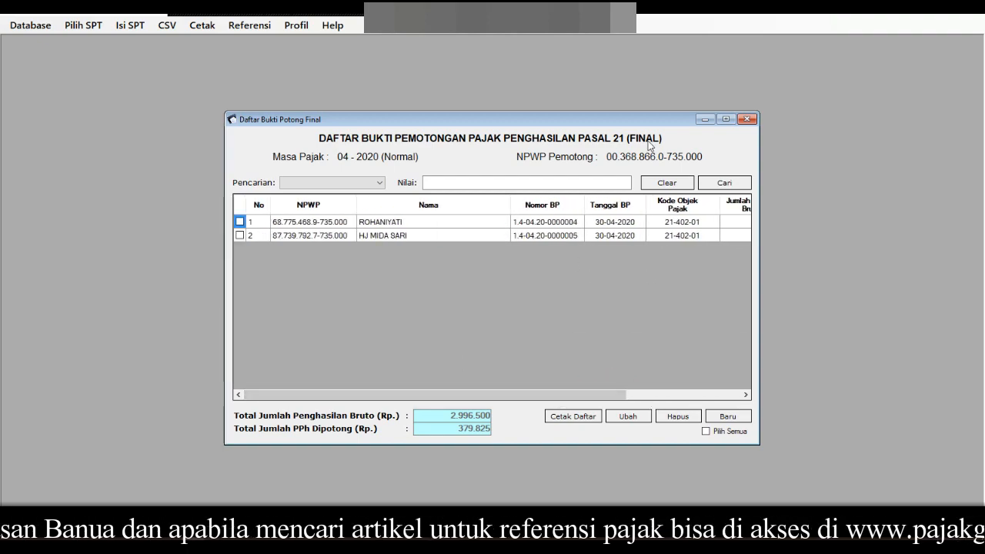
# Step: Close the final slip list and open the SSP/Pbk deposit list (1721-IV) for 04-2020
pyautogui.click(746, 119)
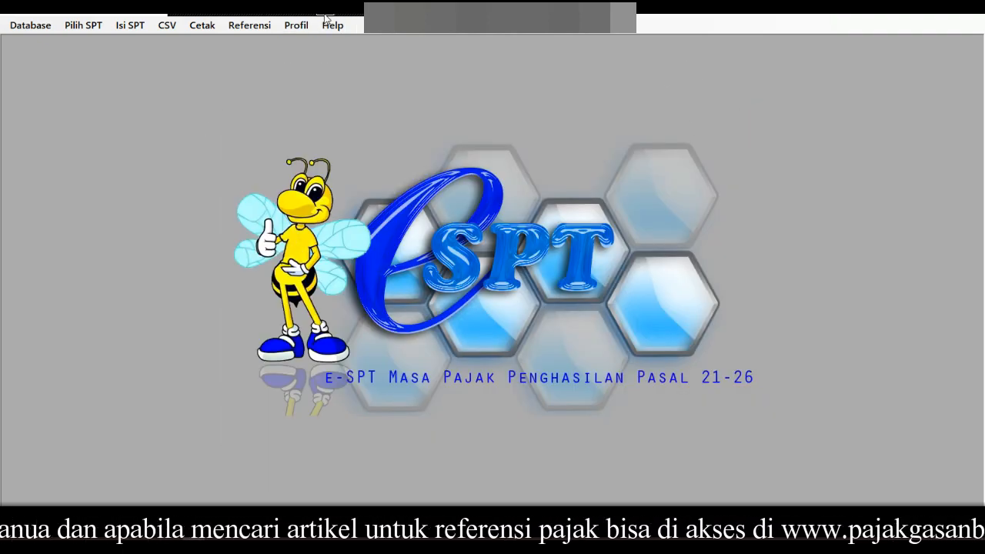
pyautogui.click(138, 28)
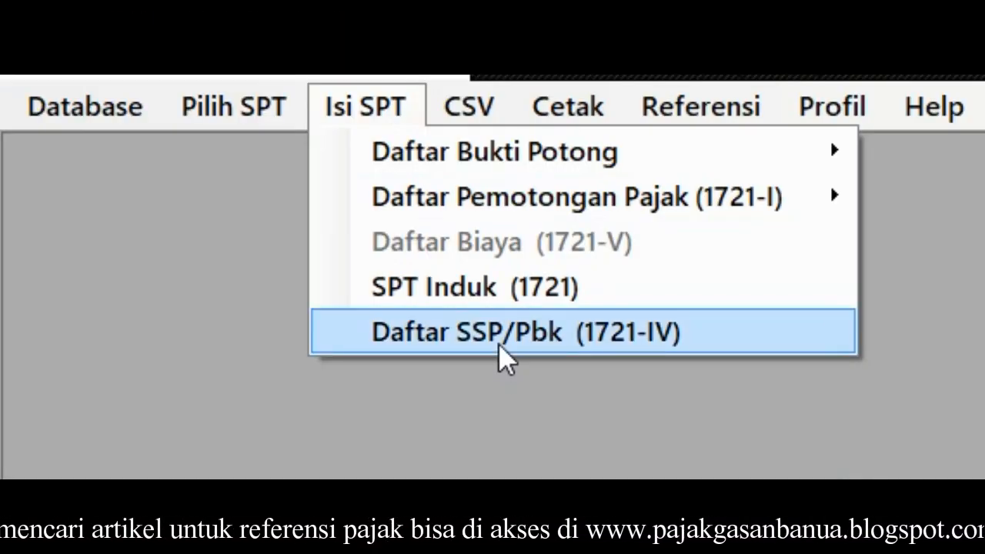
pyautogui.click(501, 339)
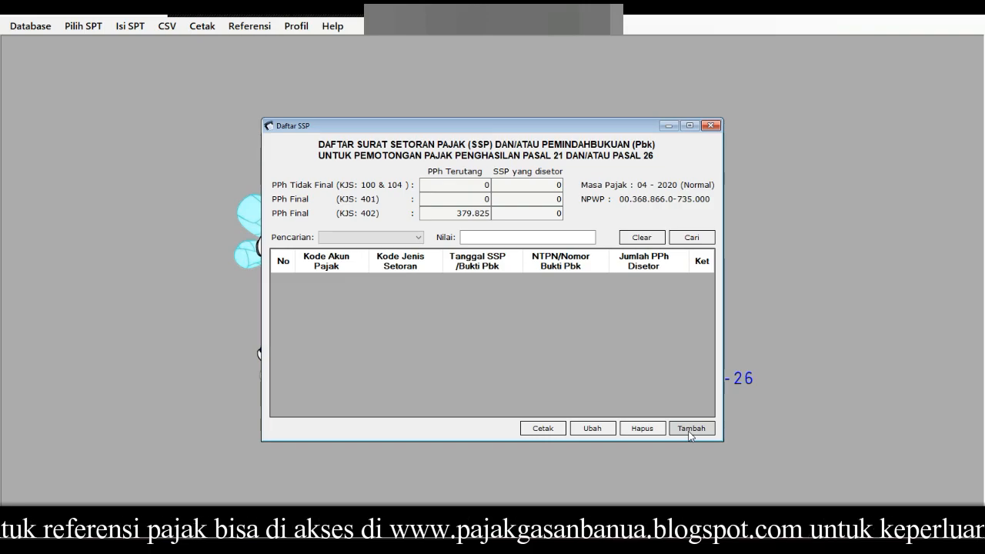
# Step: Start a new SSP entry with tax account 411121 and deposit type 100
pyautogui.click(690, 431)
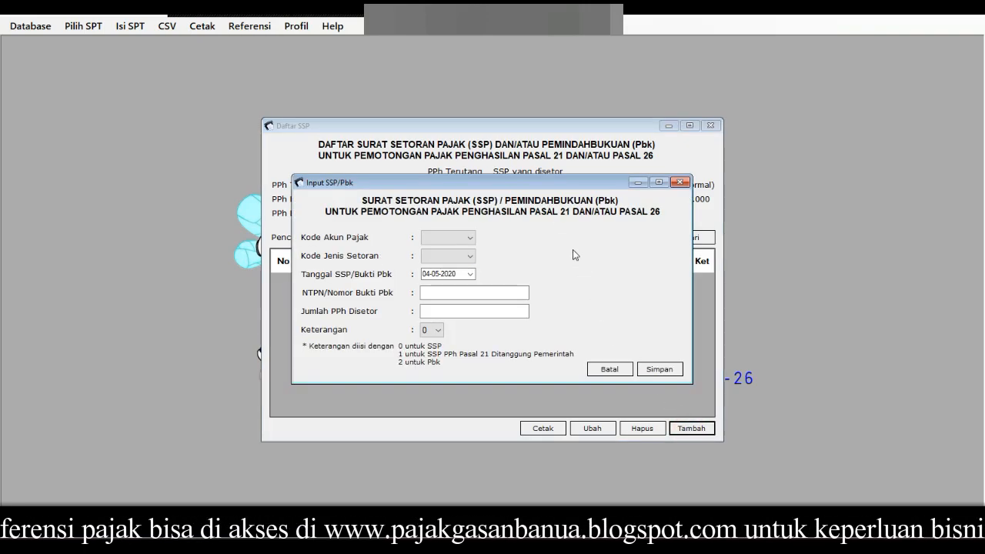
pyautogui.moveTo(549, 188); pyautogui.dragTo(408, 237)
pyautogui.click(329, 287)
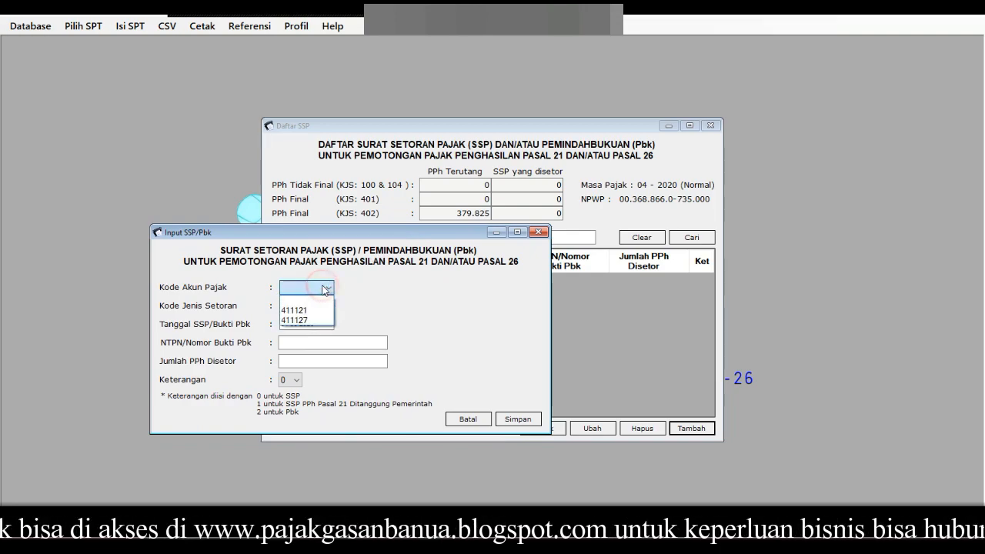
pyautogui.click(323, 311)
pyautogui.click(326, 307)
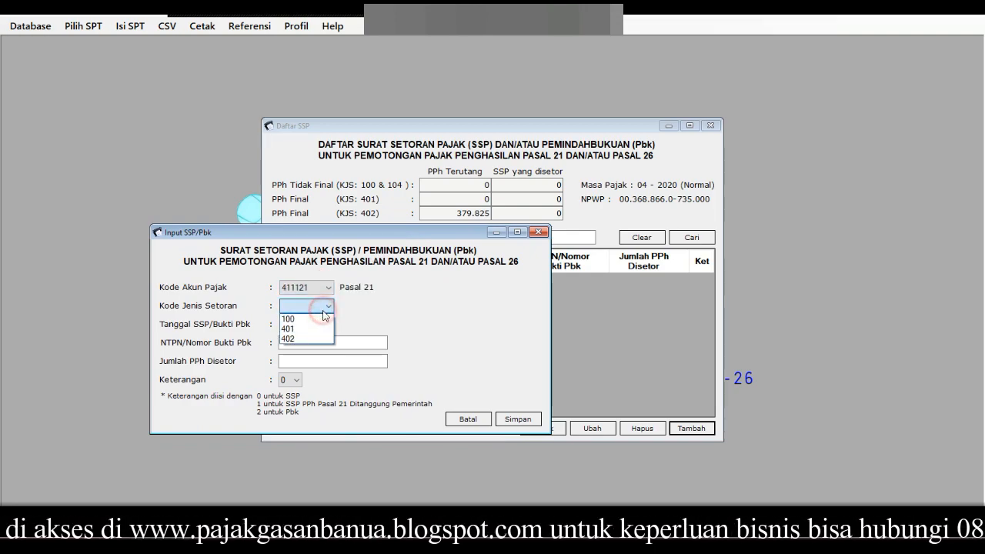
pyautogui.click(341, 341)
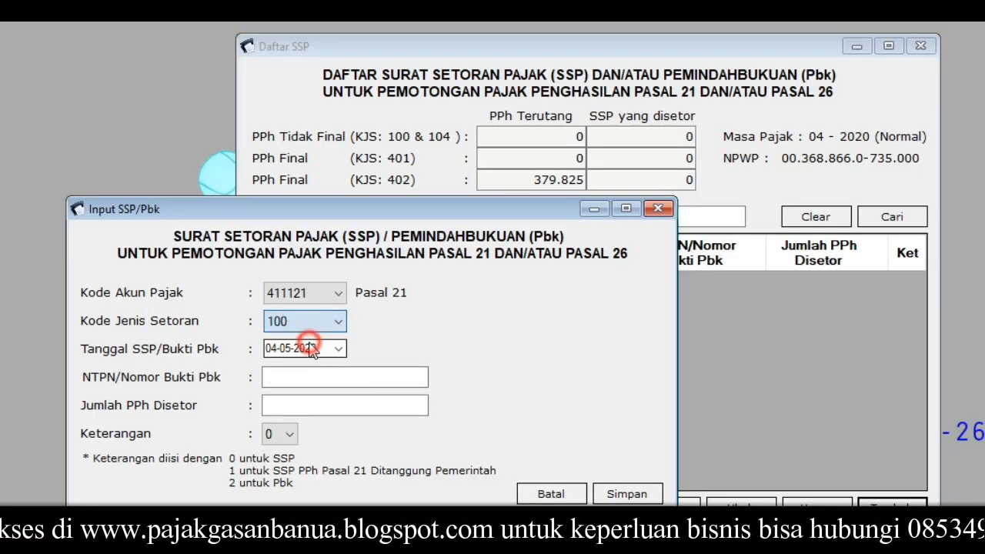
# Step: Enter the receipt number, amount 74.600 and remark 0, then save the SSP
pyautogui.click(347, 378)
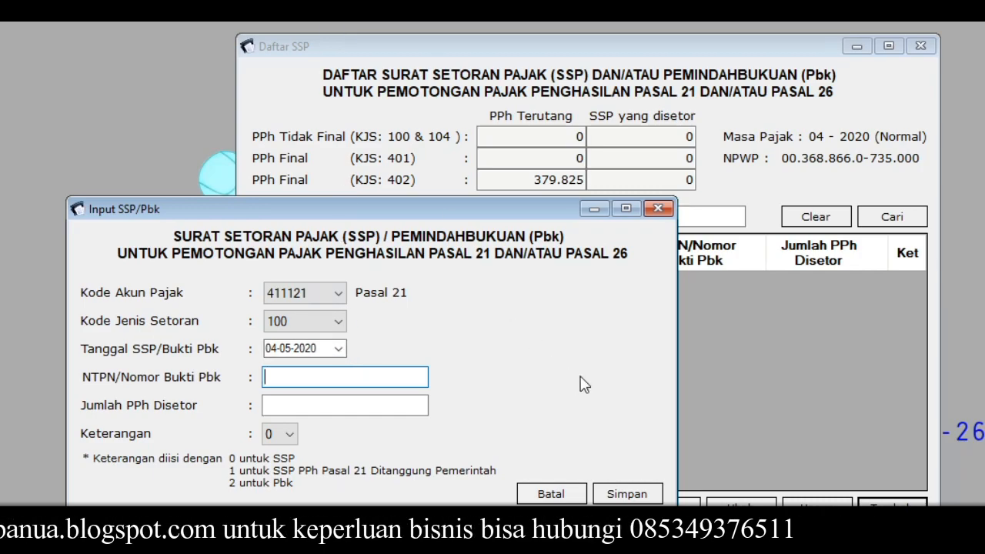
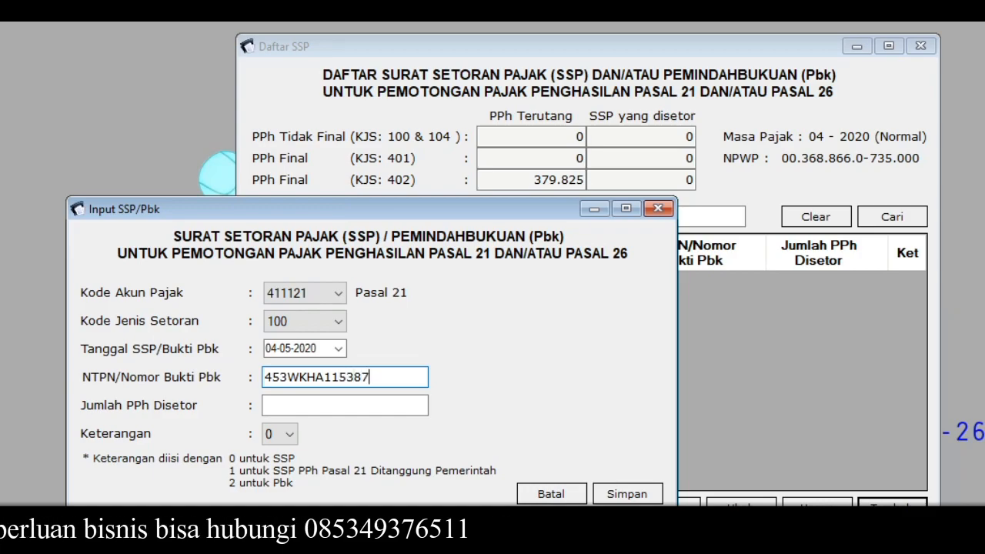
pyautogui.click(405, 402)
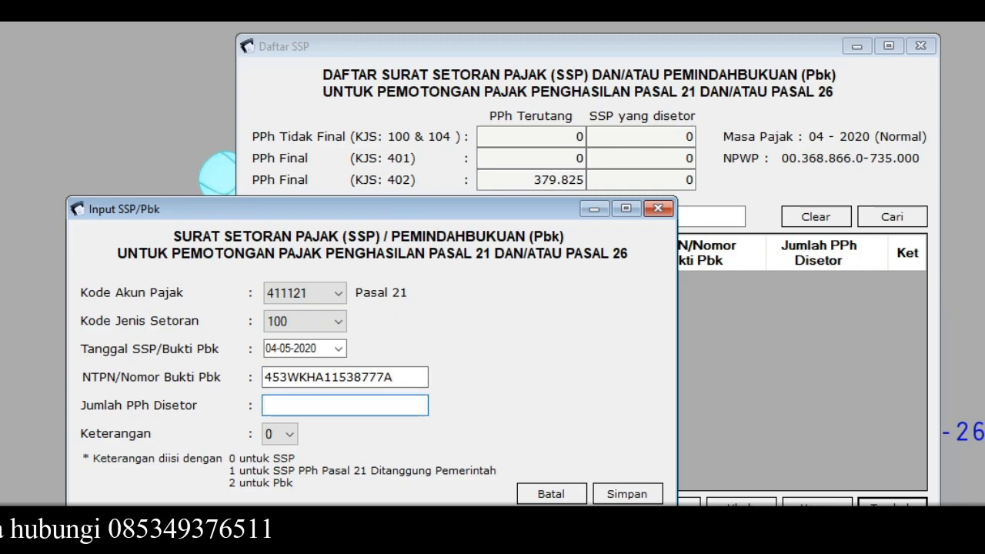
pyautogui.click(376, 405)
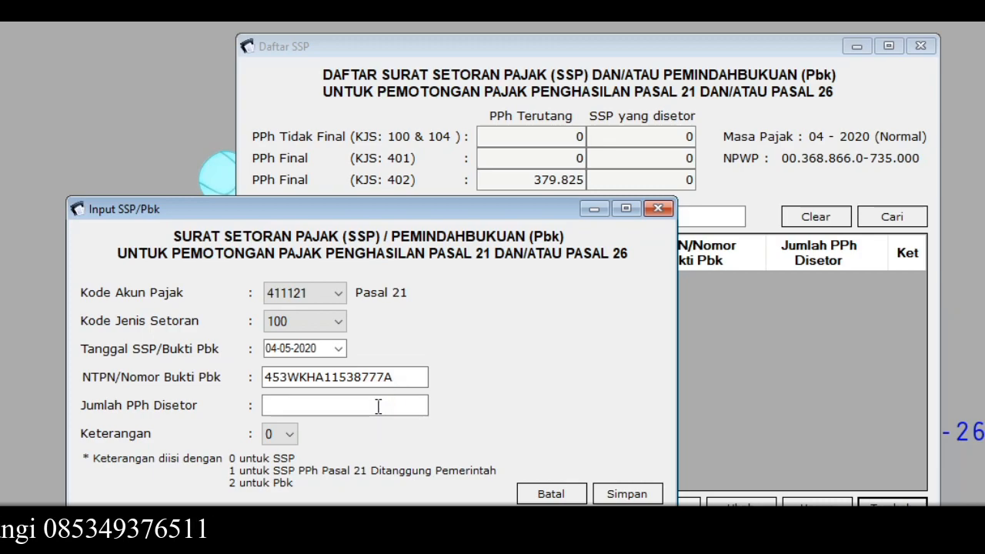
pyautogui.write('74600')
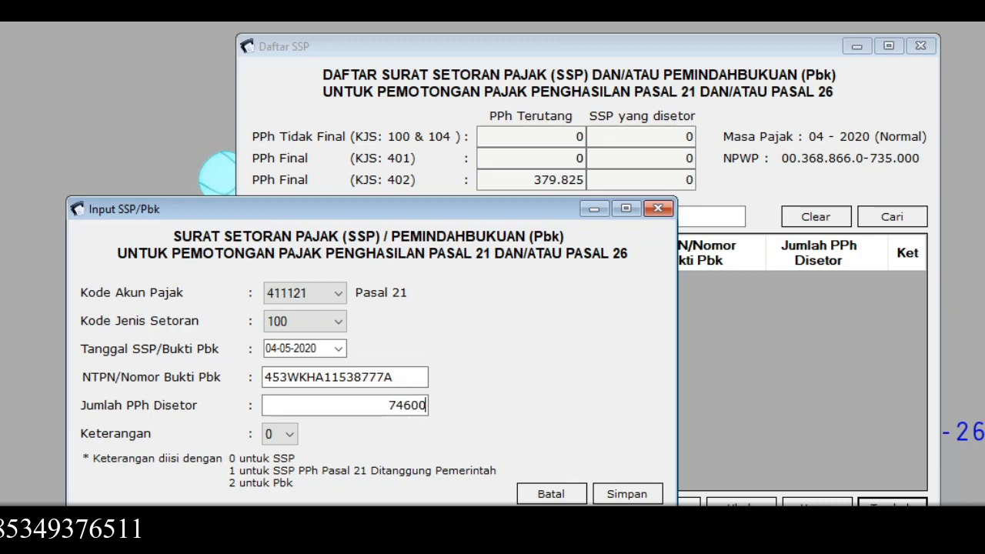
pyautogui.click(295, 440)
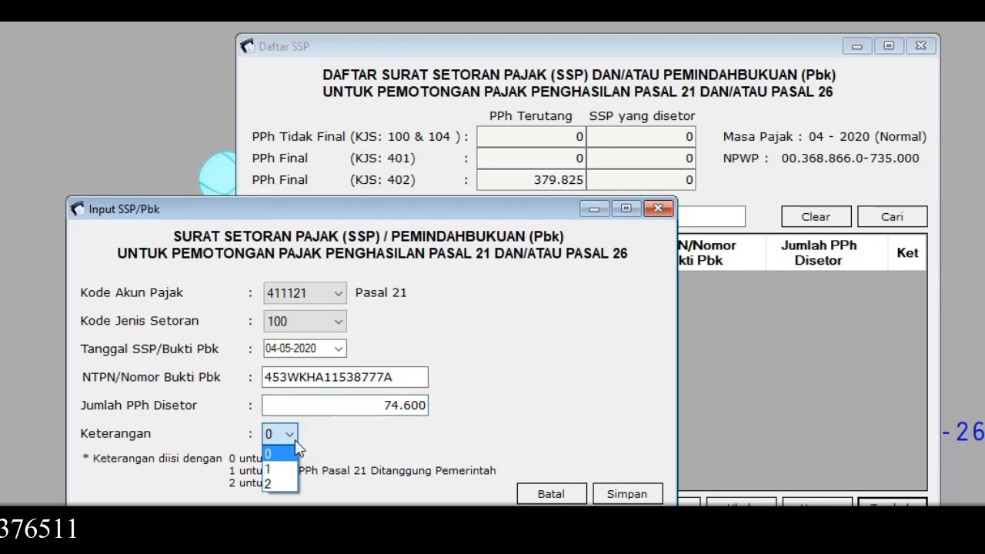
pyautogui.click(329, 444)
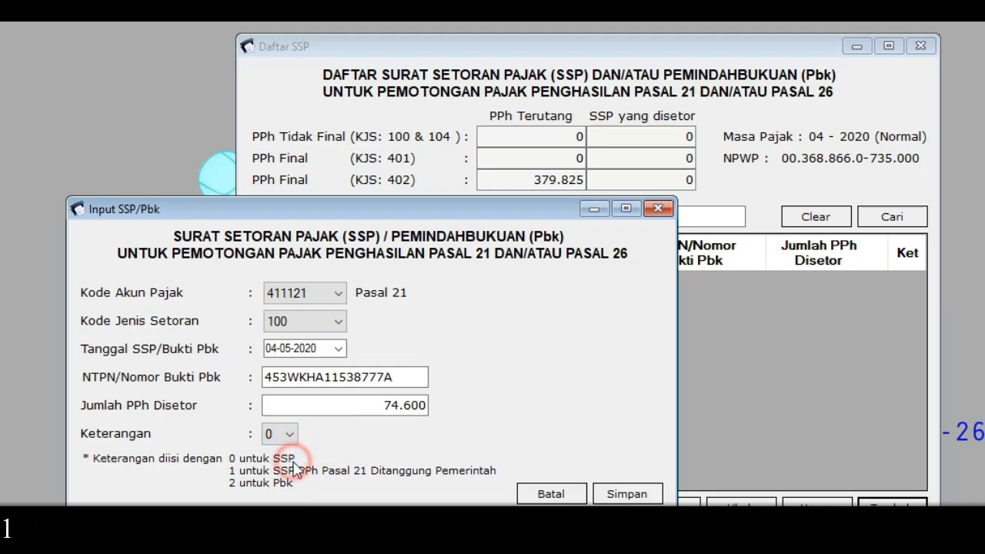
pyautogui.click(292, 435)
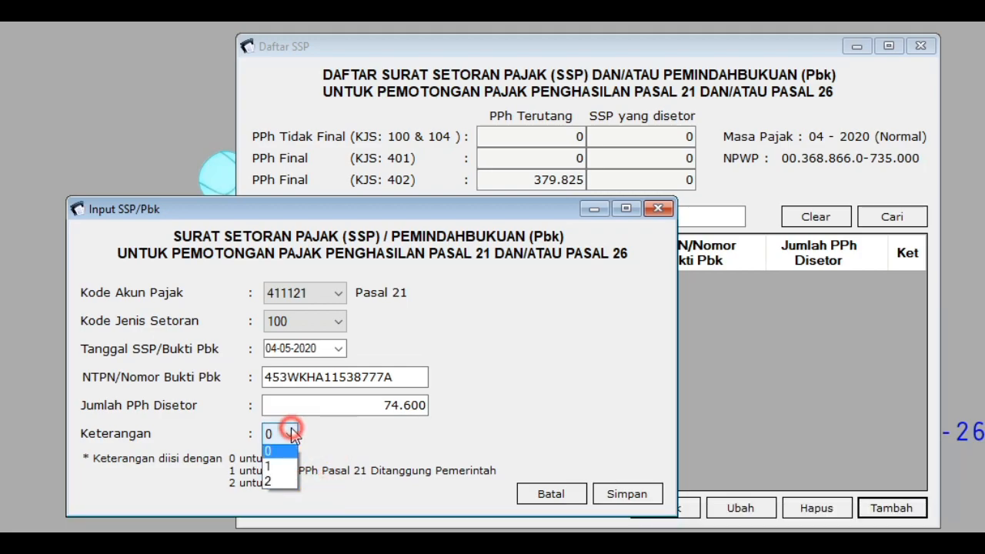
pyautogui.click(293, 438)
pyautogui.click(616, 498)
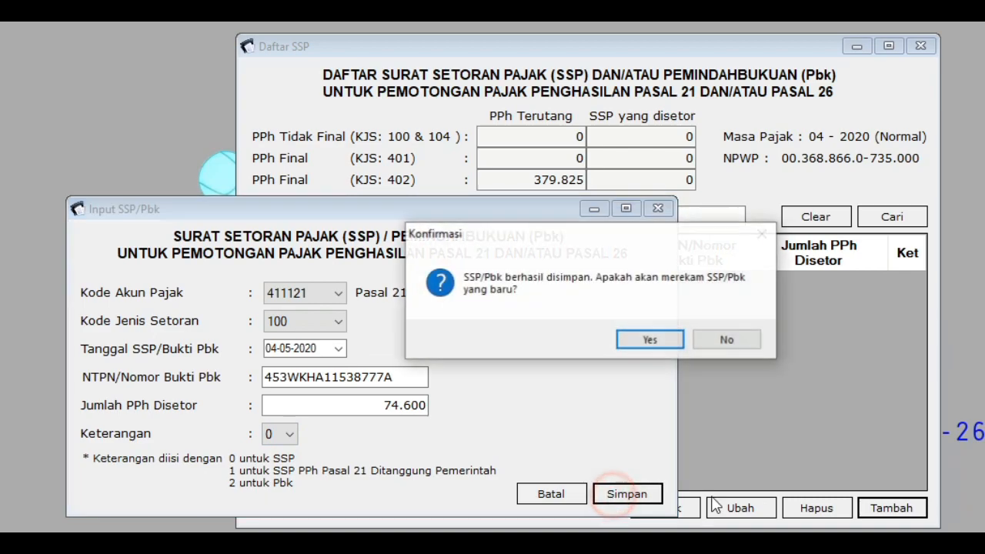
pyautogui.click(653, 340)
# Step: Choose tax account 411121 and deposit type 402 for the second SSP
pyautogui.click(300, 286)
pyautogui.click(296, 325)
pyautogui.click(308, 324)
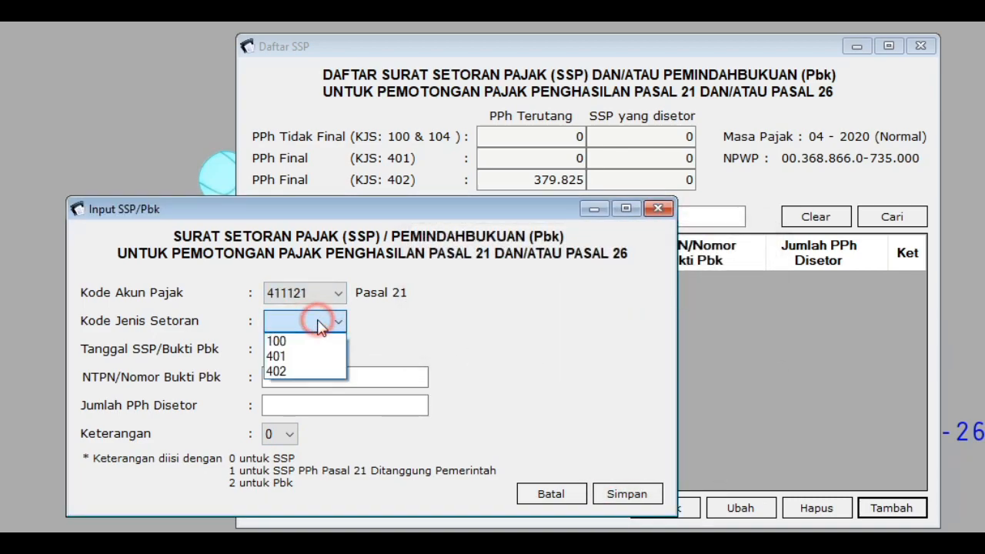
pyautogui.click(321, 371)
# Step: Enter the receipt number and amount 379.825, save, and close the SSP list
pyautogui.click(334, 375)
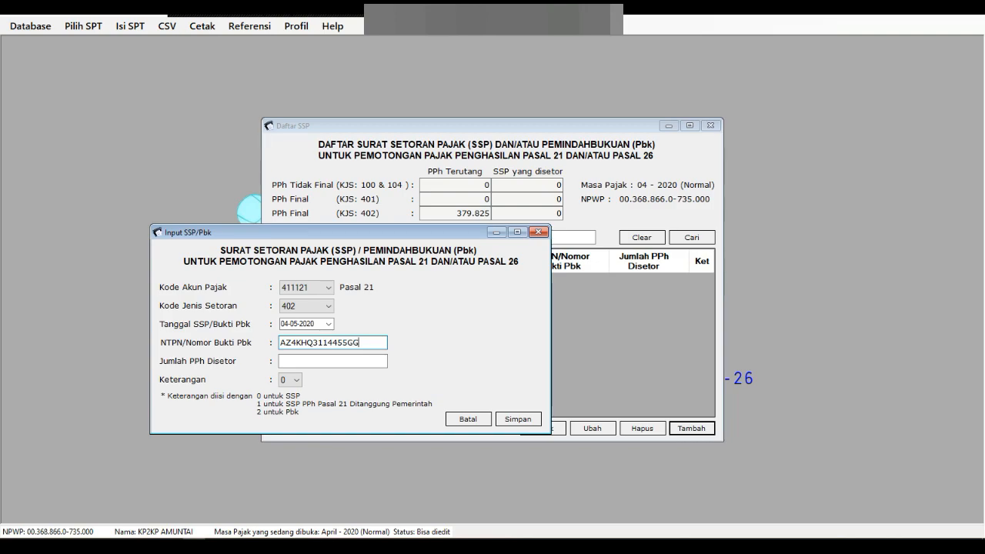
pyautogui.click(314, 359)
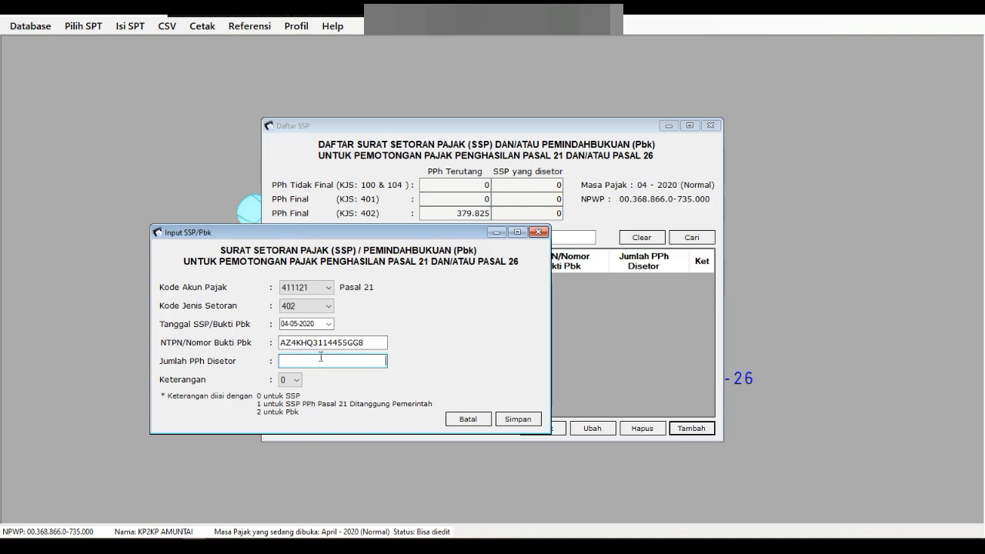
pyautogui.write('379.825')
pyautogui.click(518, 420)
pyautogui.click(596, 318)
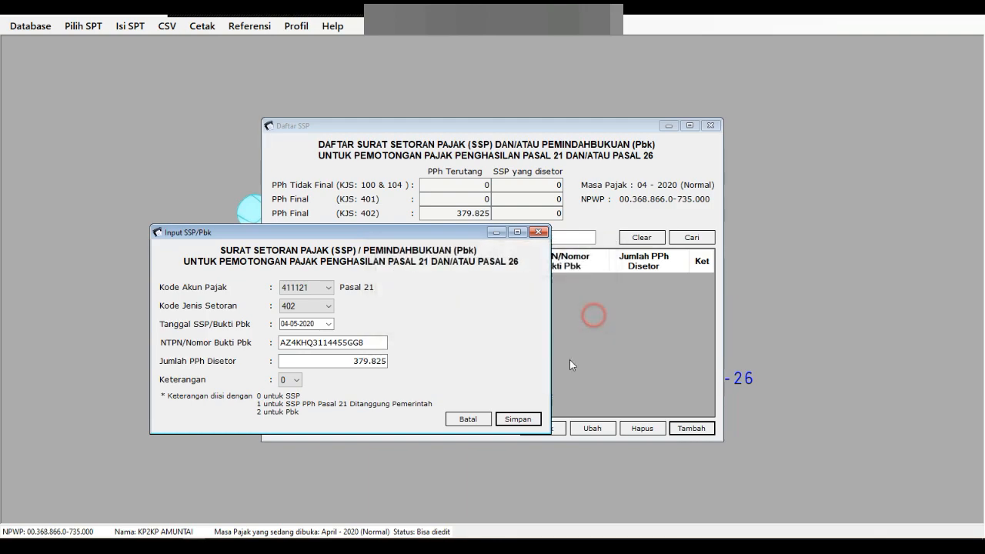
pyautogui.click(711, 126)
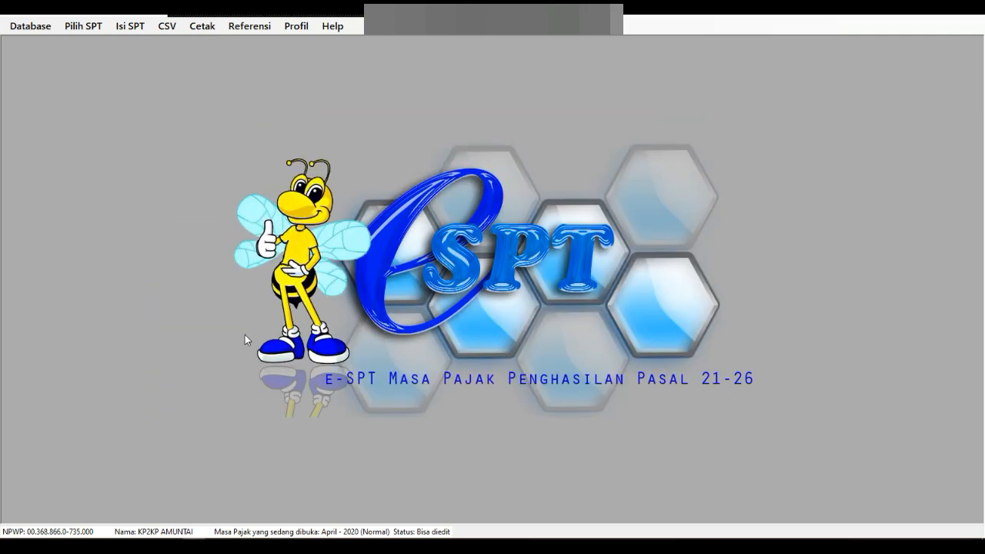
# Step: Open the SPT Induk (1721) form at its declaration and signer section
pyautogui.click(136, 26)
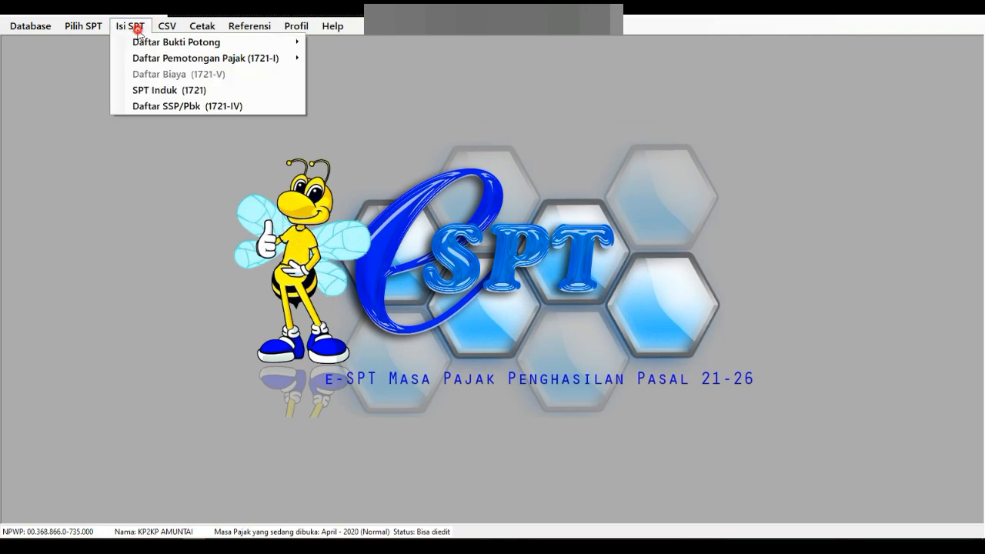
pyautogui.click(186, 90)
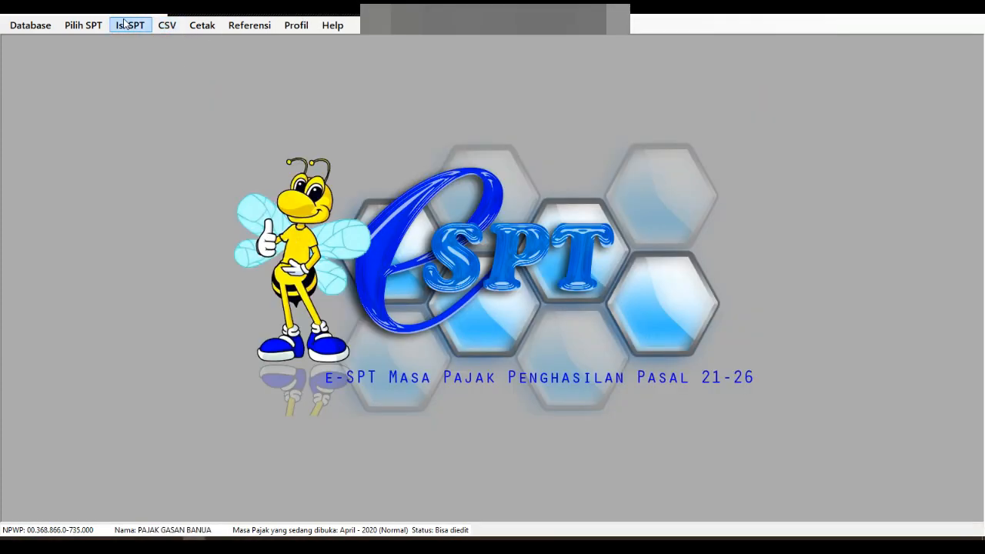
pyautogui.click(130, 26)
pyautogui.click(190, 89)
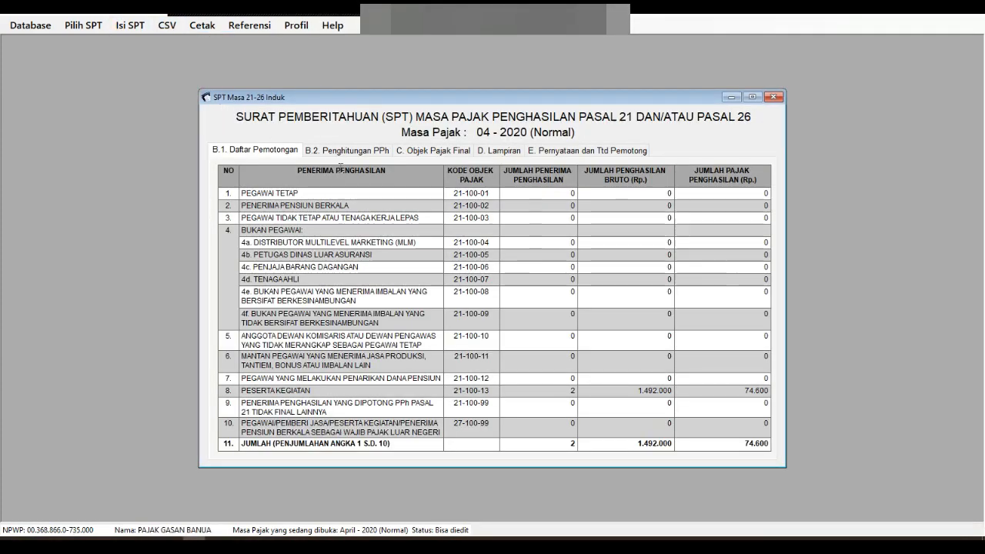
pyautogui.click(620, 150)
# Step: Enter place Amuntai and date 11-05-2020, save the SPT Induk and close it
pyautogui.click(493, 280)
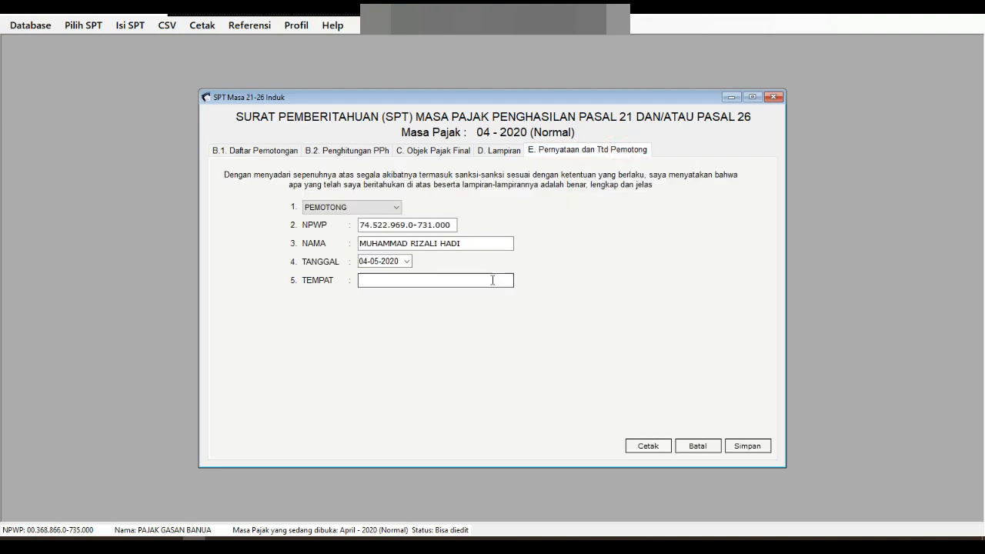
pyautogui.write('Amuntai')
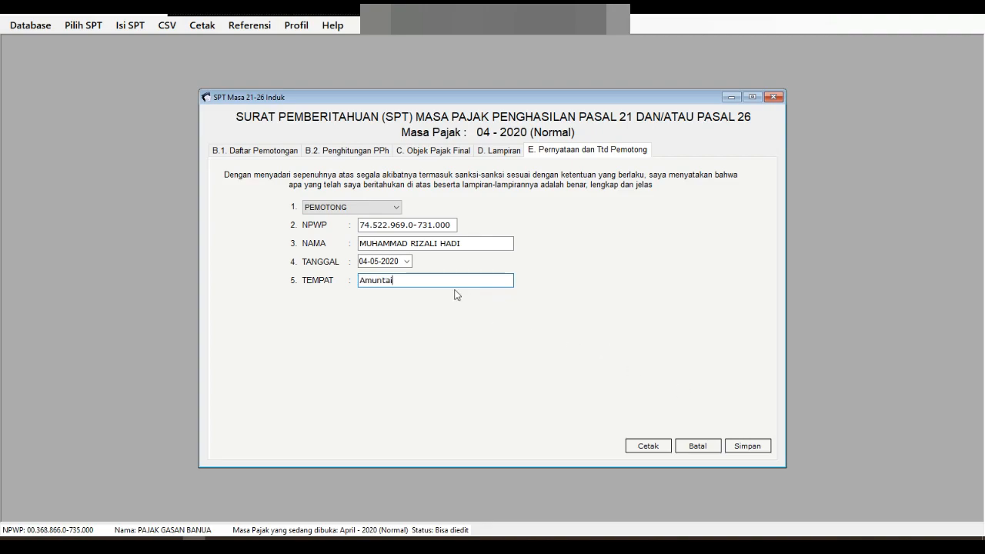
pyautogui.click(406, 261)
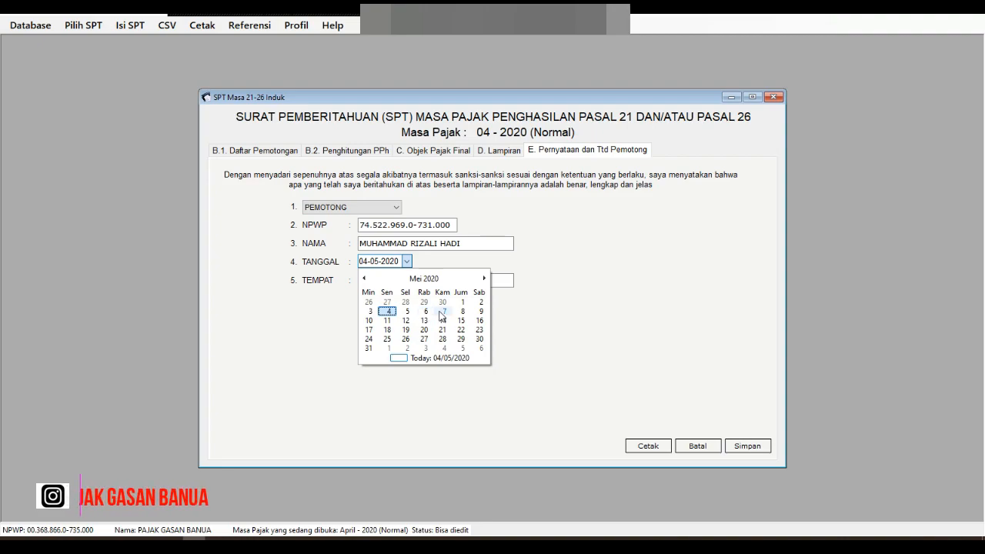
pyautogui.click(390, 321)
pyautogui.click(745, 446)
pyautogui.click(530, 314)
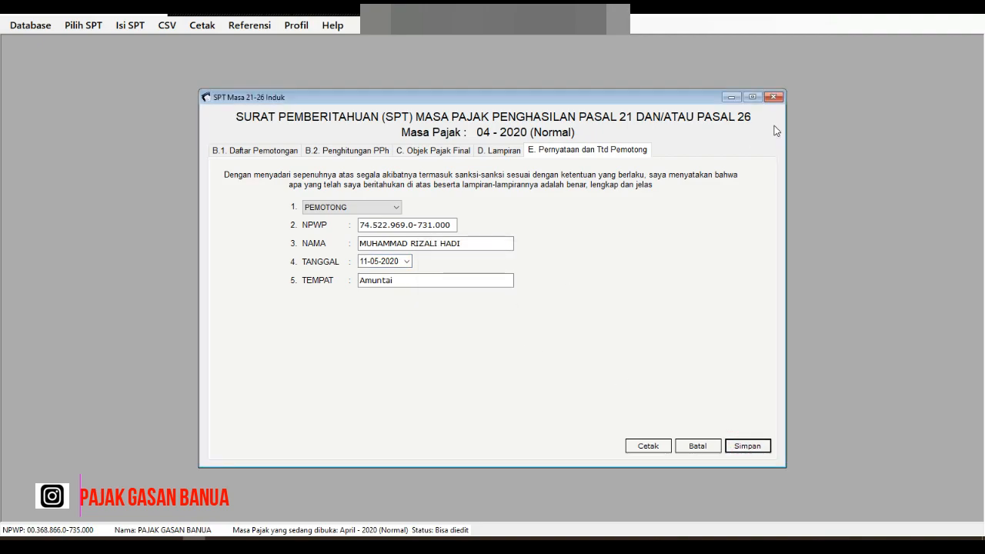
pyautogui.click(775, 97)
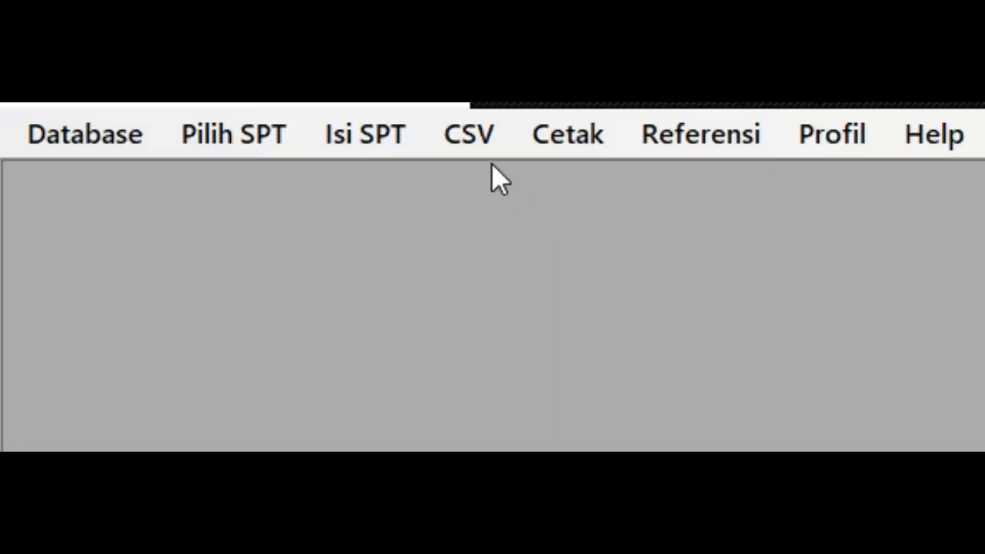
# Step: Open CSV creation for SPT reporting and select the April 2020 period
pyautogui.click(480, 148)
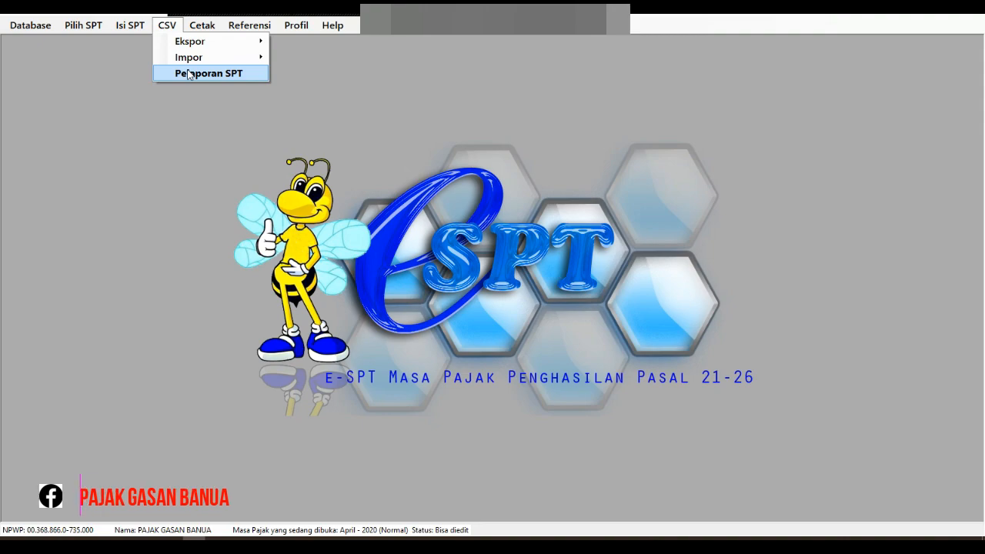
pyautogui.click(189, 74)
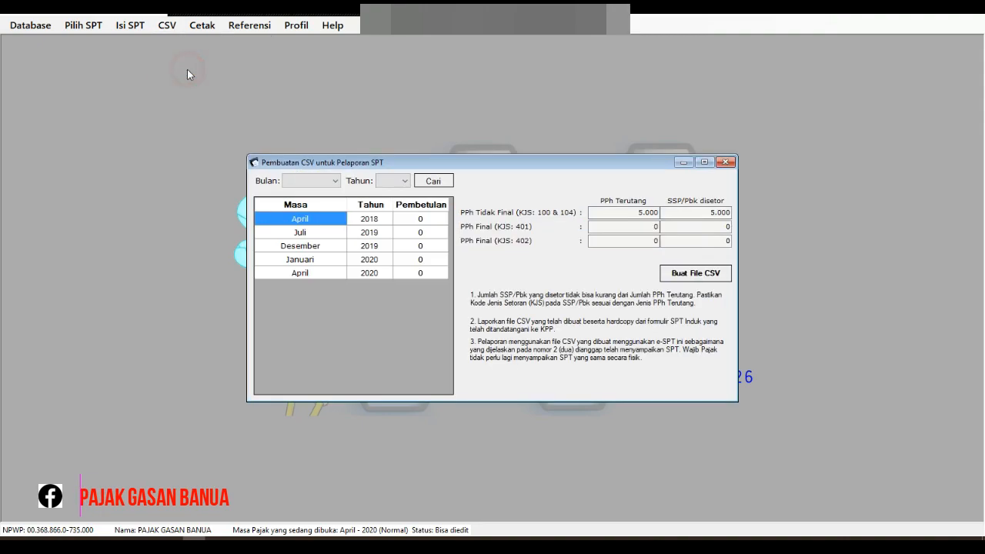
pyautogui.click(324, 181)
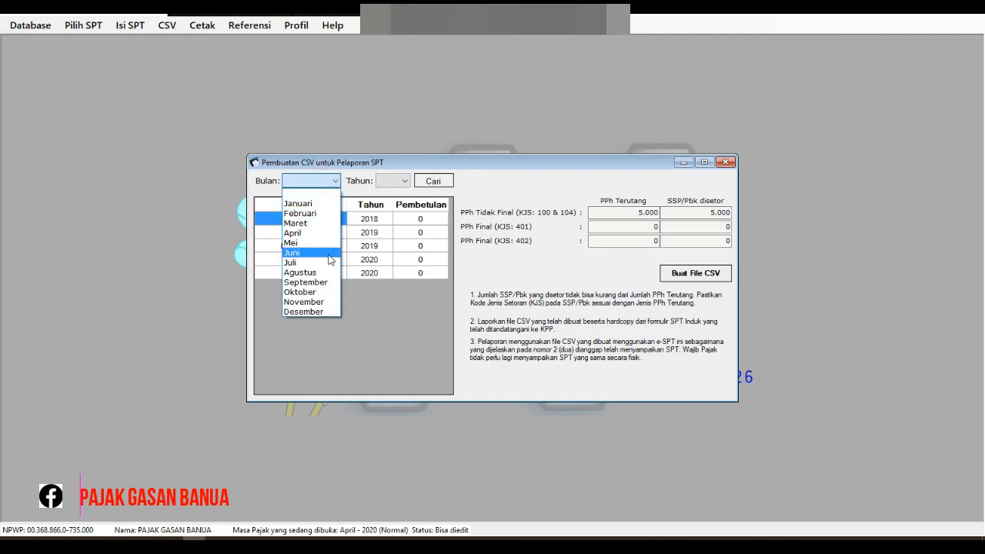
pyautogui.click(323, 233)
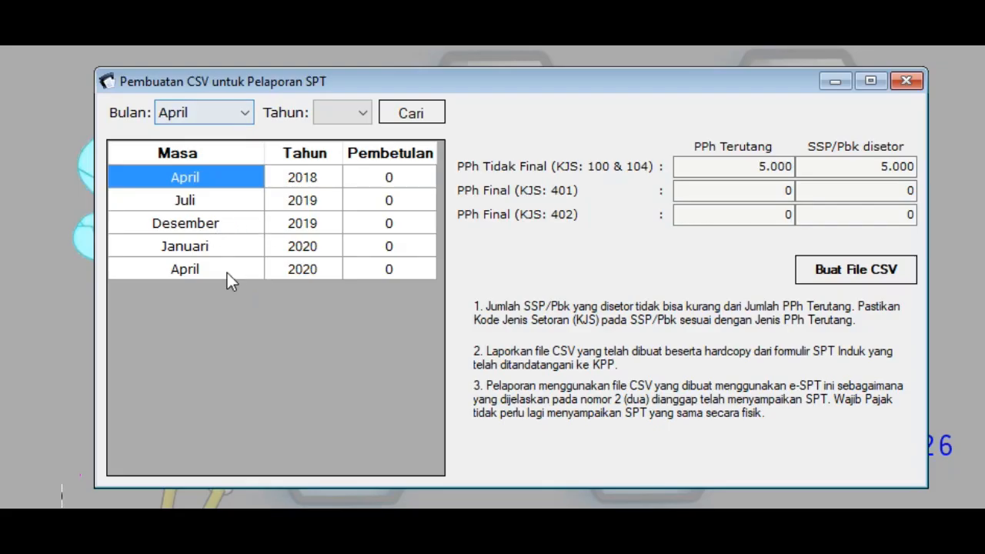
pyautogui.click(395, 181)
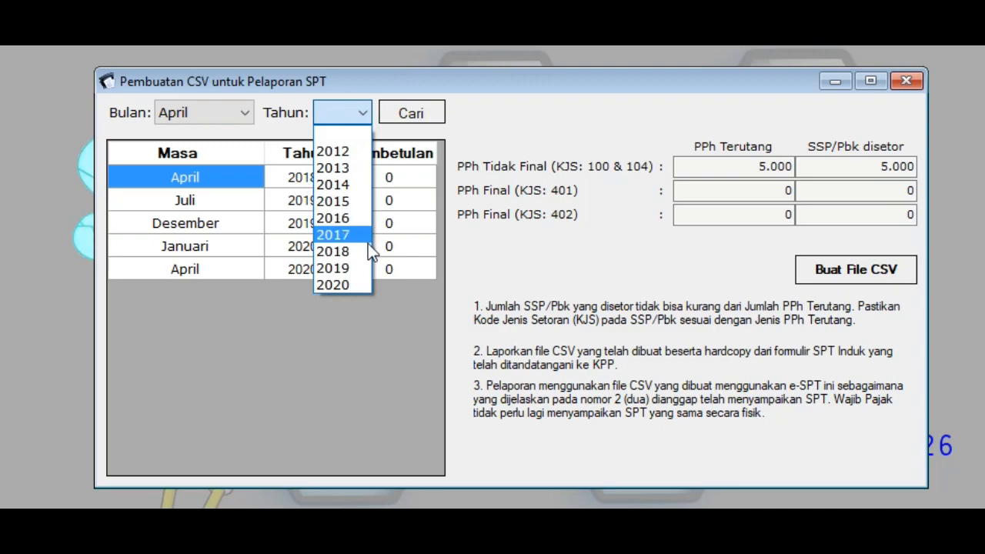
pyautogui.click(343, 283)
pyautogui.click(400, 114)
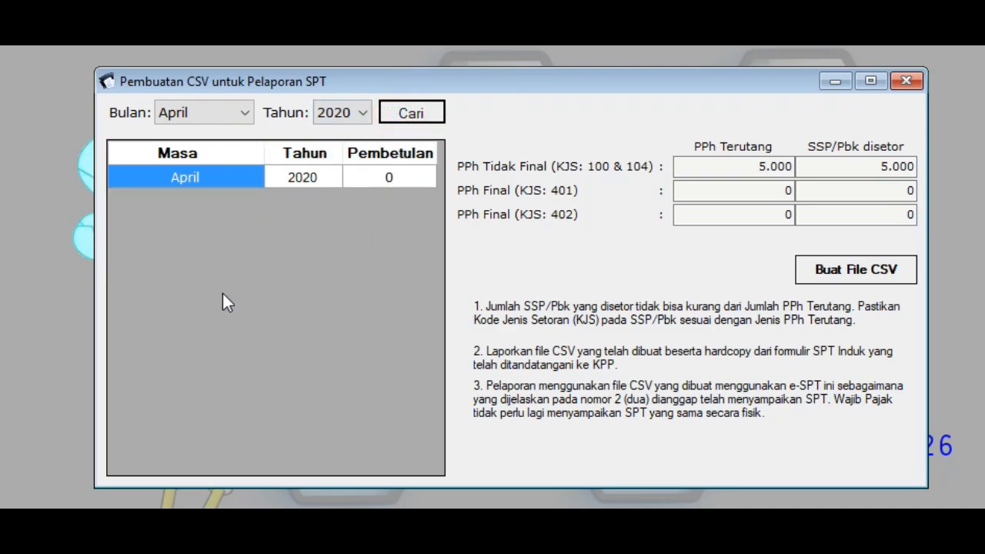
pyautogui.click(229, 178)
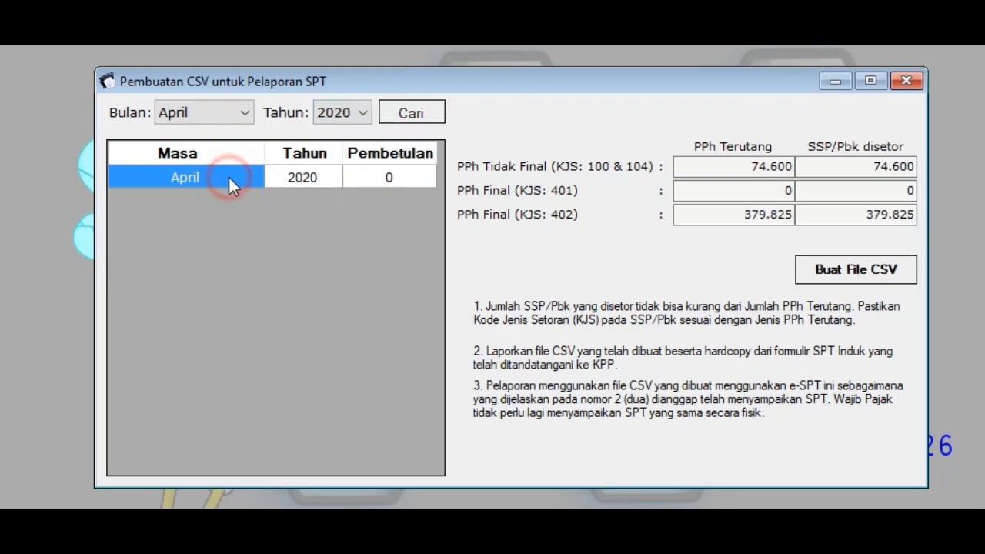
# Step: Check the non-final and KJS 402 due and deposited amounts, then generate the CSV
pyautogui.click(732, 172)
pyautogui.click(849, 173)
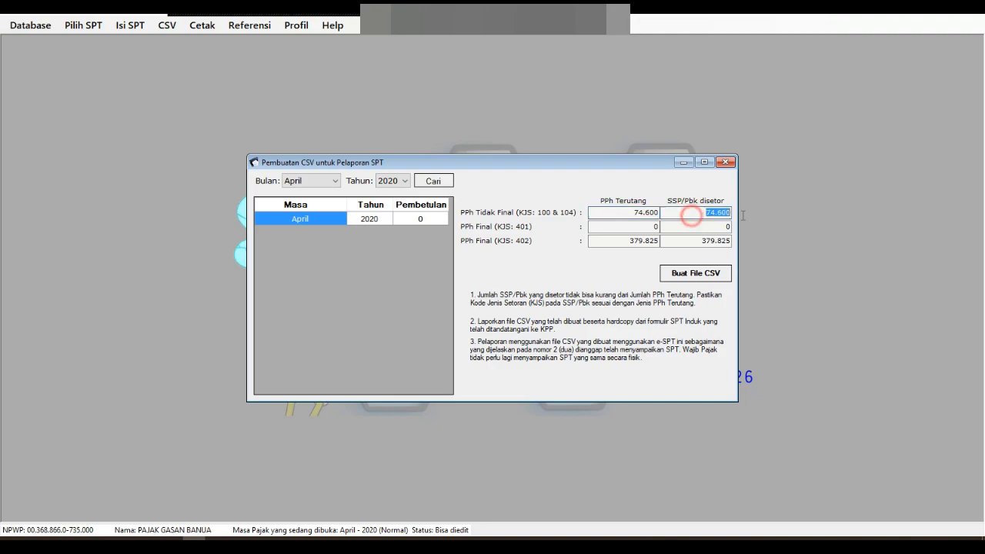
pyautogui.click(615, 242)
pyautogui.click(683, 241)
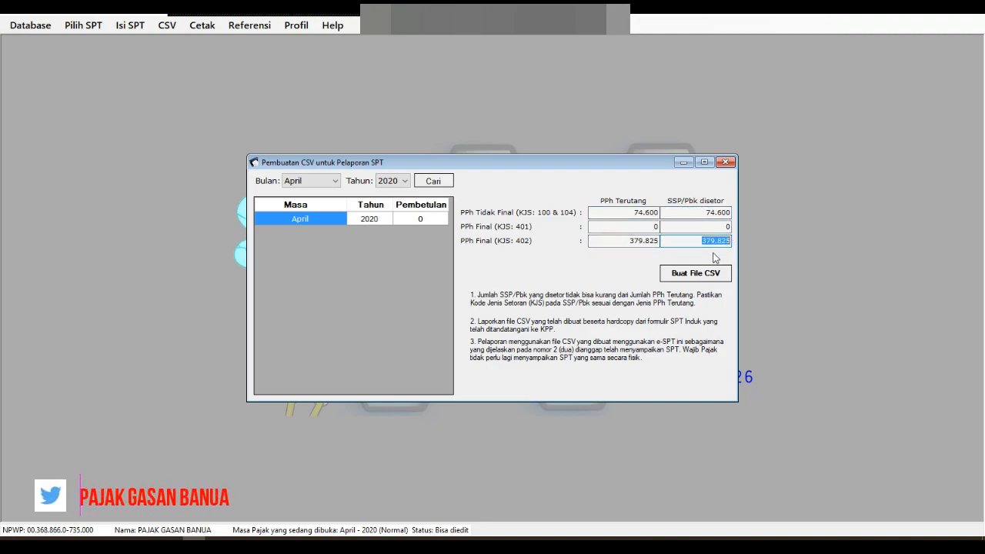
pyautogui.click(722, 240)
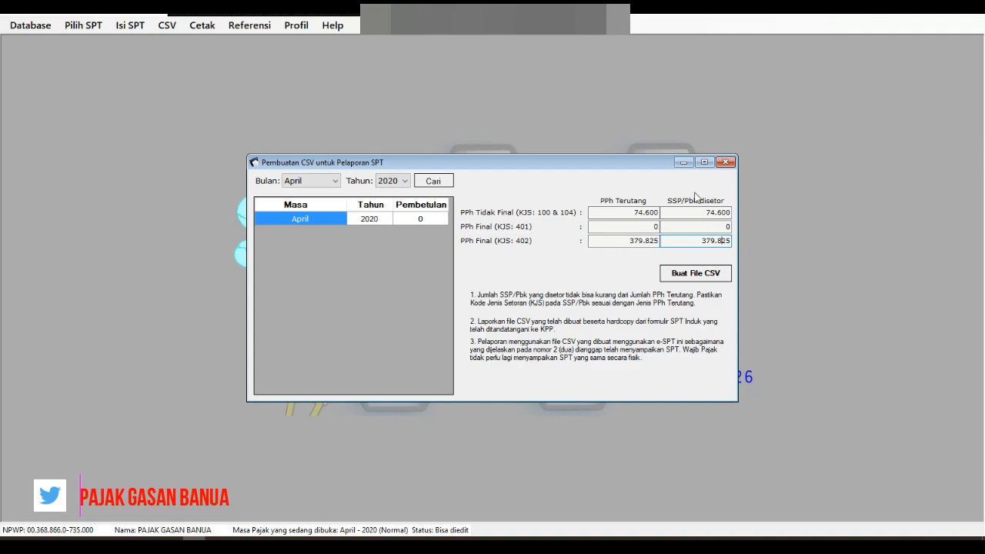
pyautogui.click(705, 276)
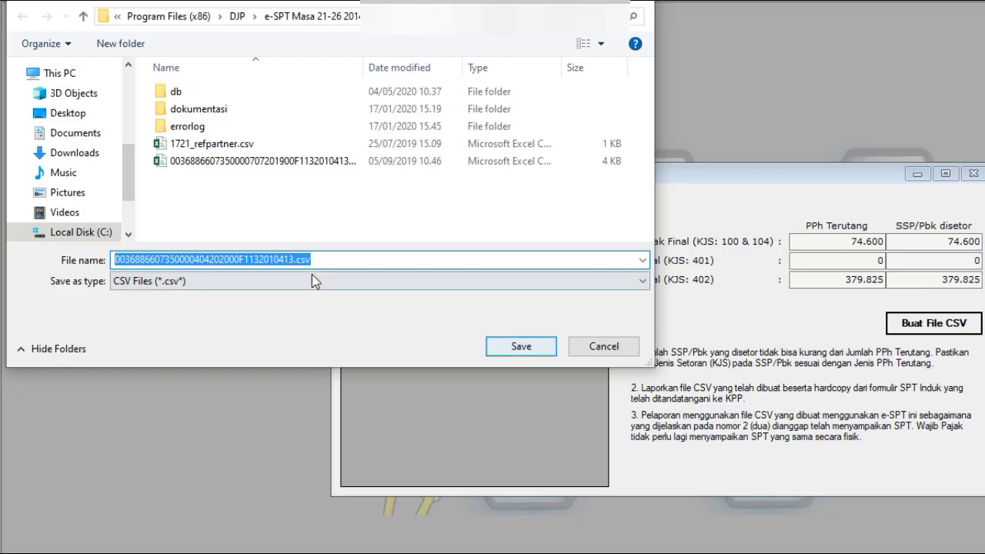
# Step: Copy the CSV file name, save the file, and close the CSV creation window
pyautogui.click(295, 261)
pyautogui.moveTo(295, 262); pyautogui.dragTo(90, 254)
pyautogui.rightClick(166, 258)
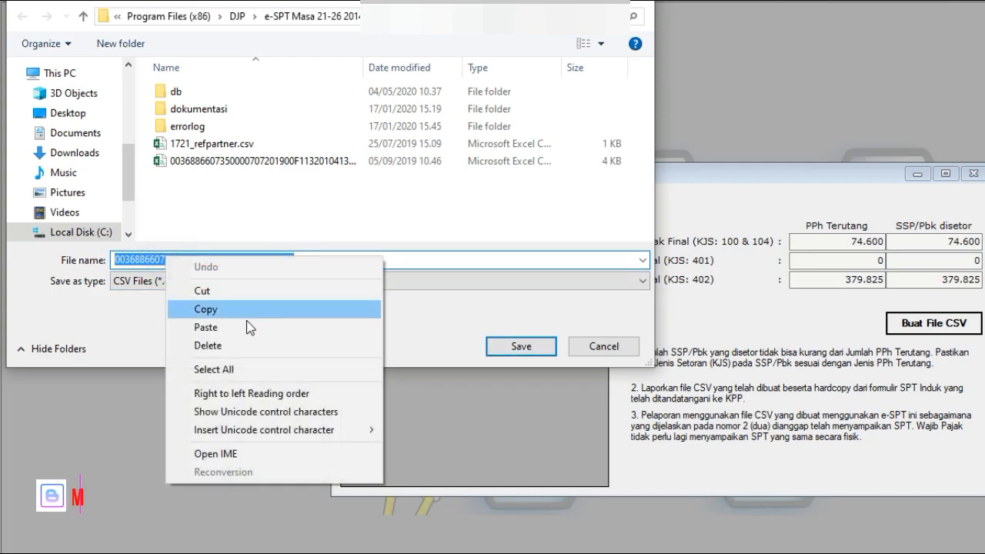
pyautogui.click(242, 310)
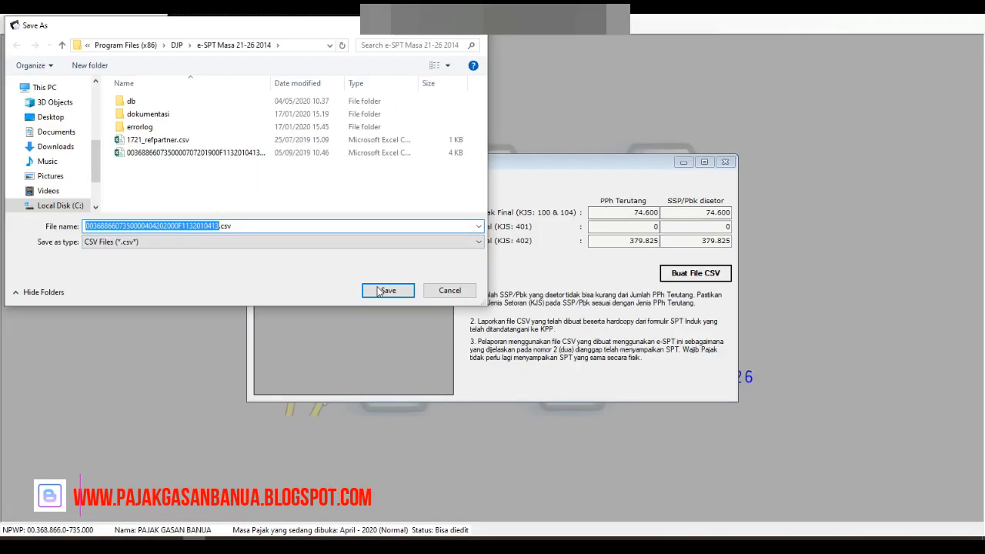
pyautogui.click(386, 292)
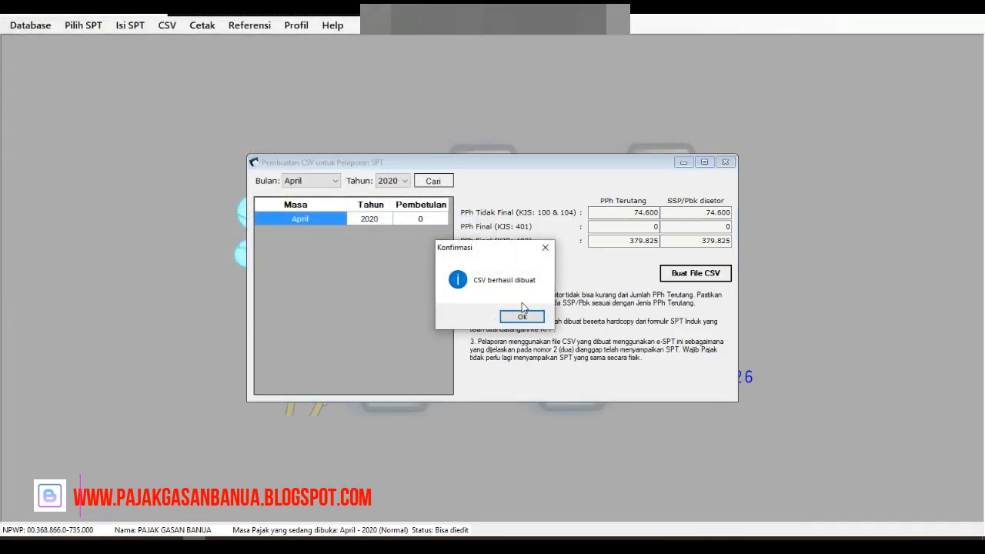
pyautogui.click(523, 316)
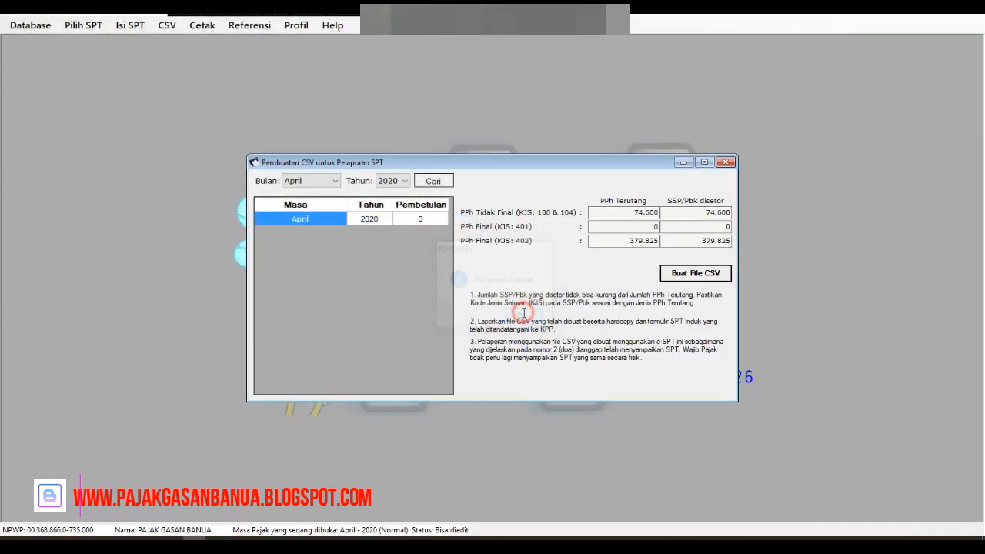
pyautogui.click(730, 163)
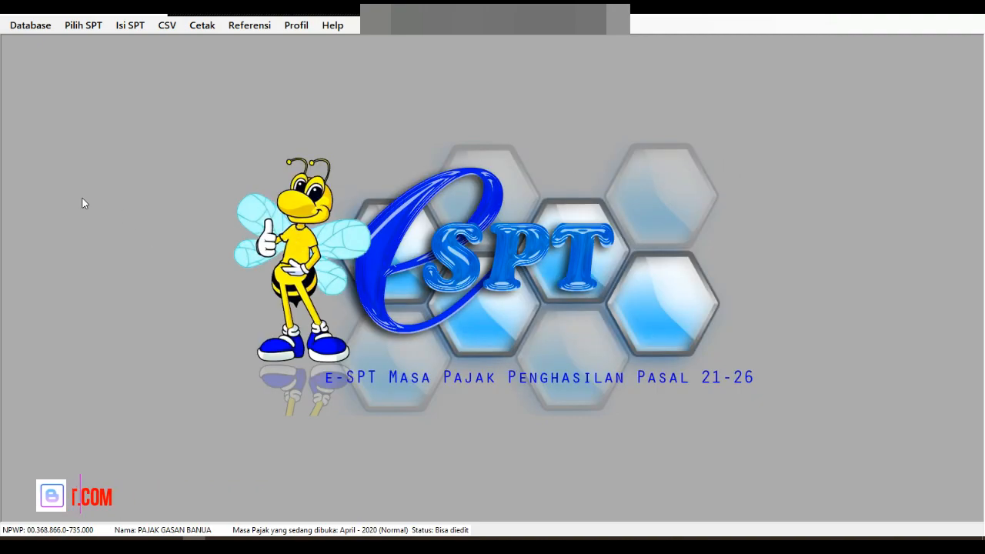
# Step: Open the print preview of the April 2020 SPT Induk 1721 form
pyautogui.click(203, 27)
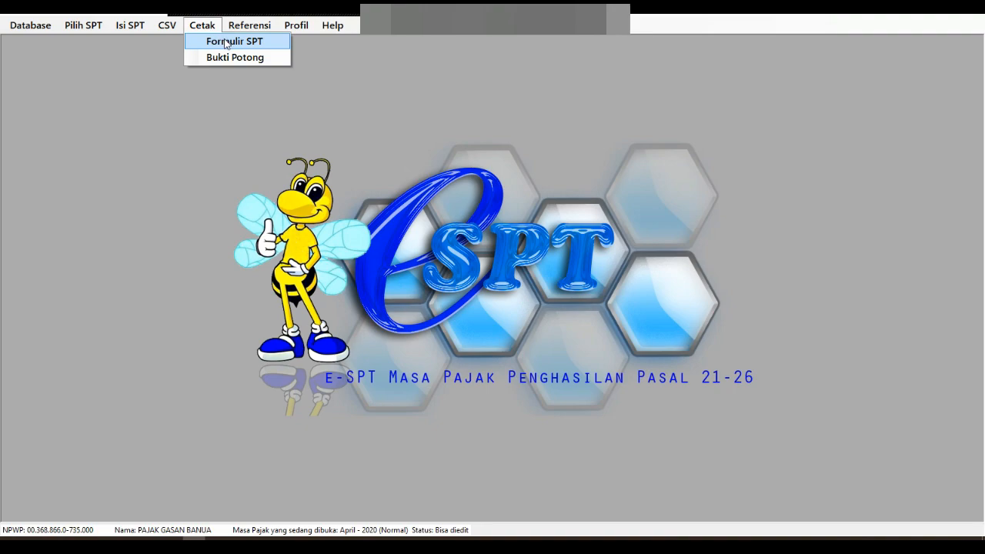
pyautogui.click(226, 42)
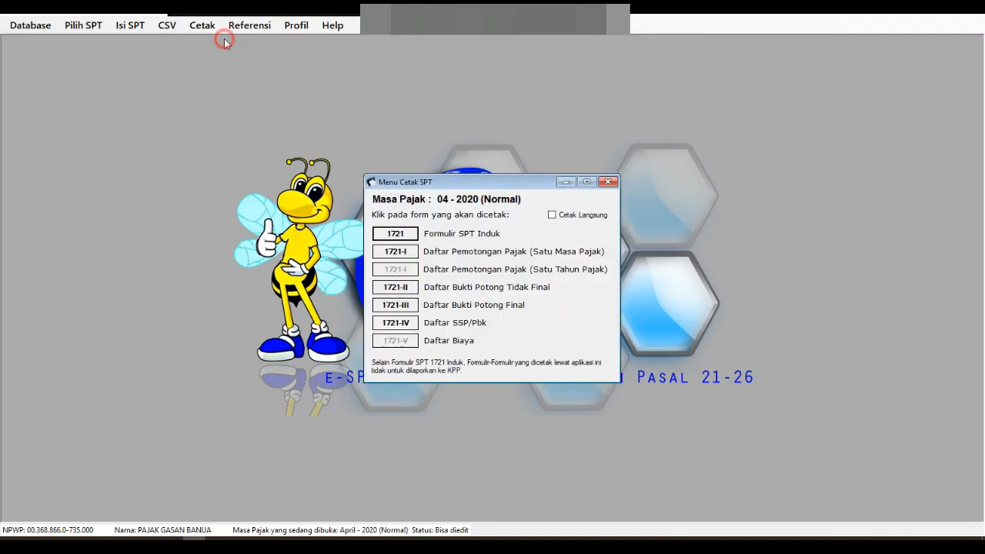
pyautogui.click(400, 234)
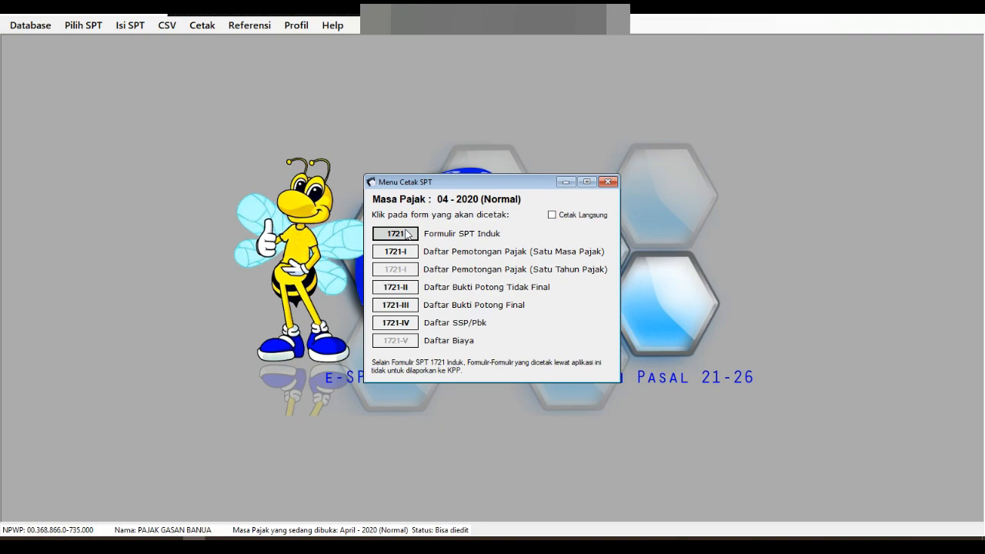
pyautogui.click(395, 234)
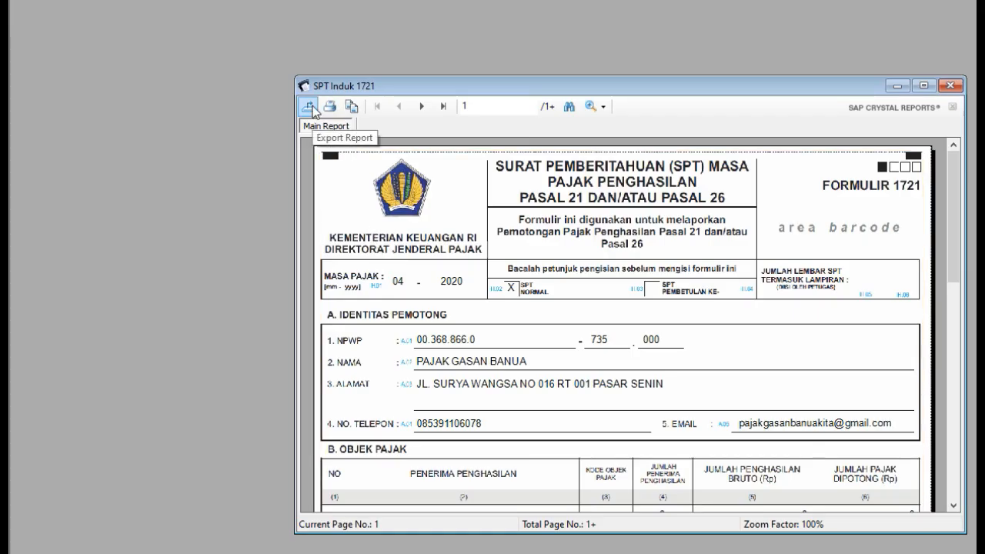
# Step: Export the SPT Induk 1721 as a PDF with the pasted SPT file name, then close the preview
pyautogui.click(310, 107)
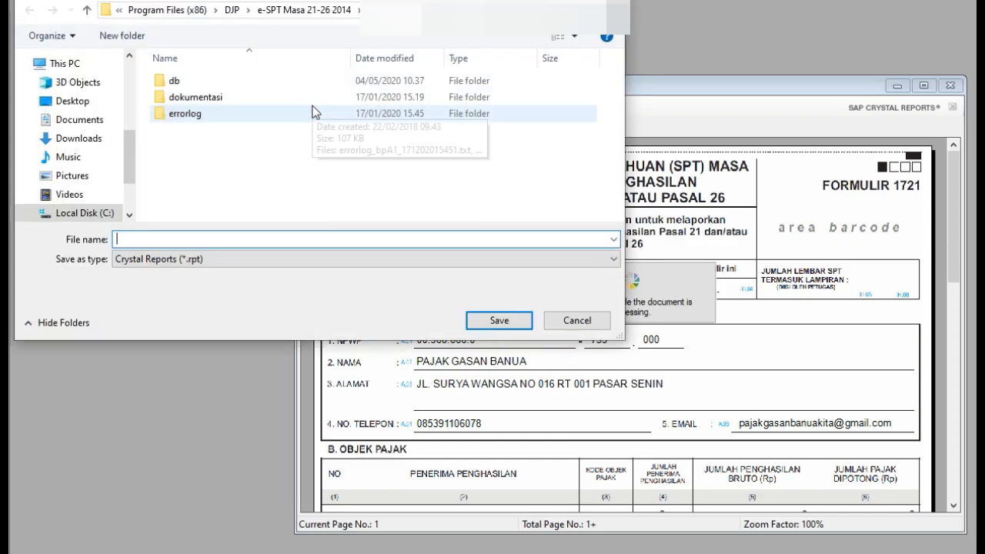
pyautogui.click(258, 262)
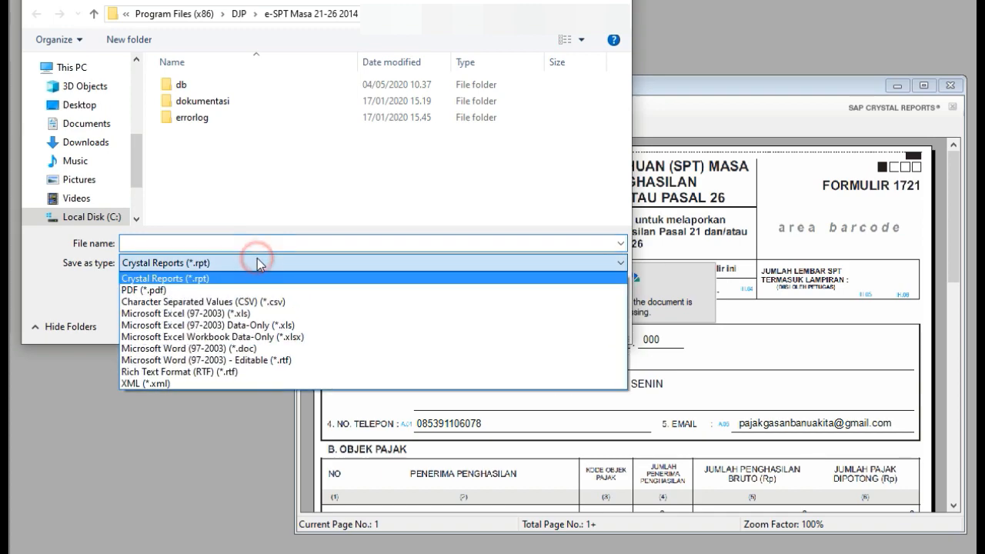
pyautogui.click(167, 291)
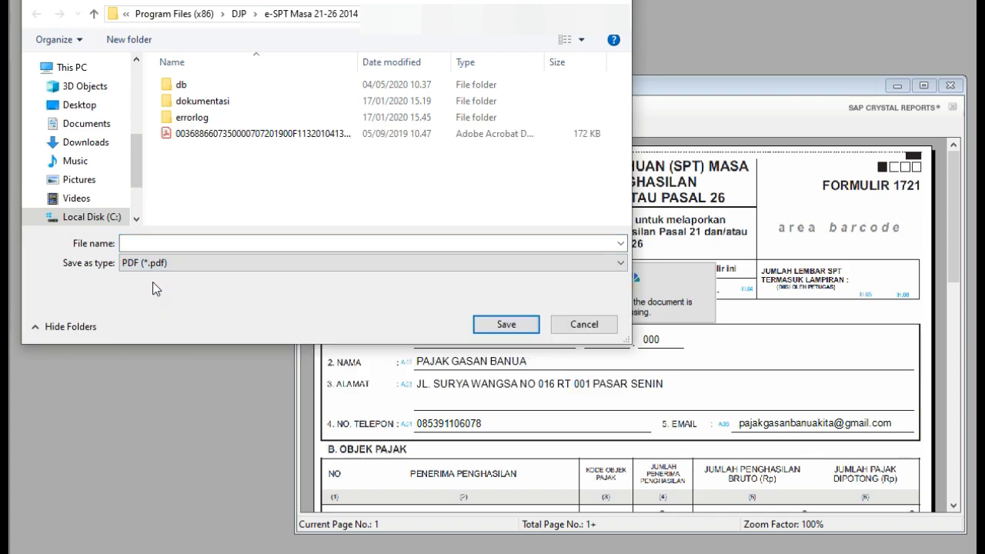
pyautogui.click(154, 241)
pyautogui.rightClick(154, 241)
pyautogui.click(192, 308)
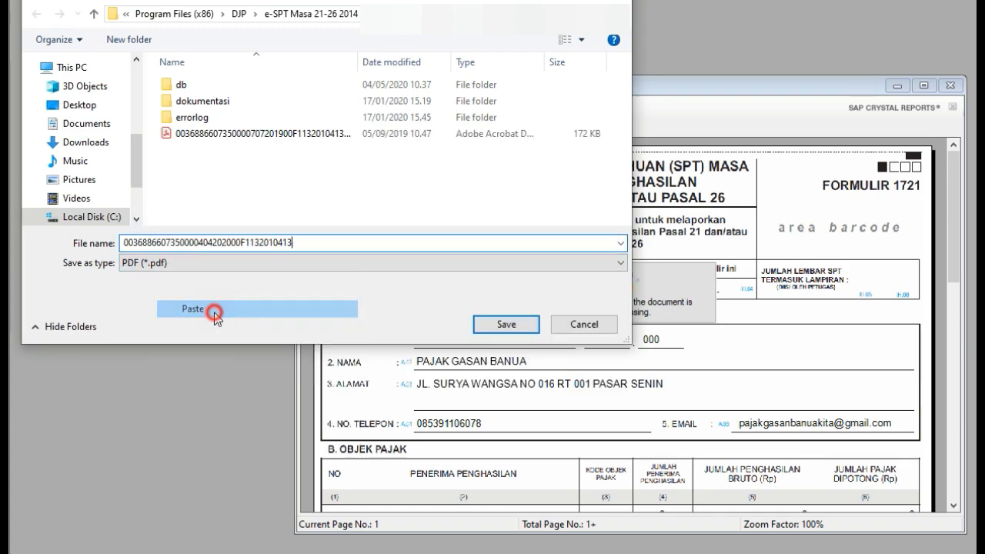
pyautogui.click(231, 300)
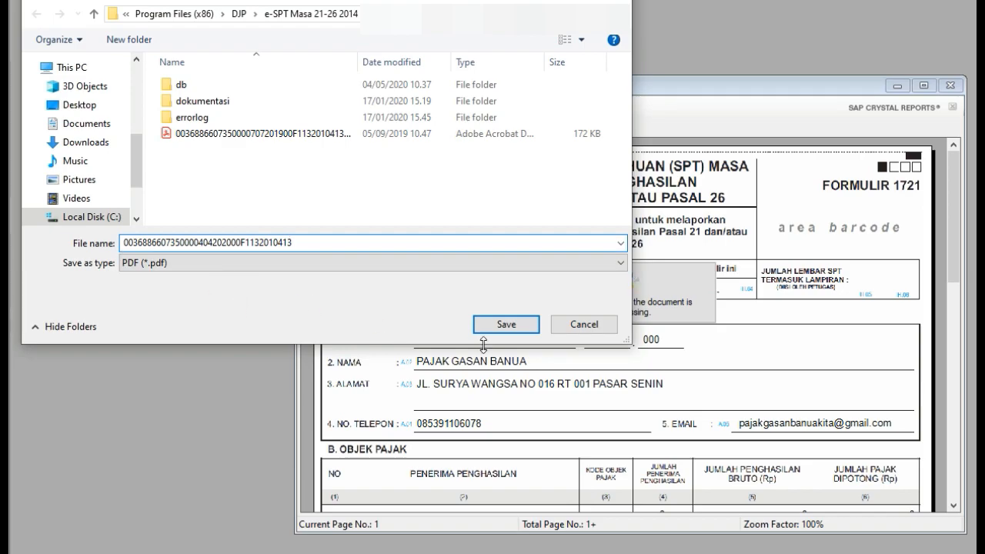
pyautogui.click(505, 324)
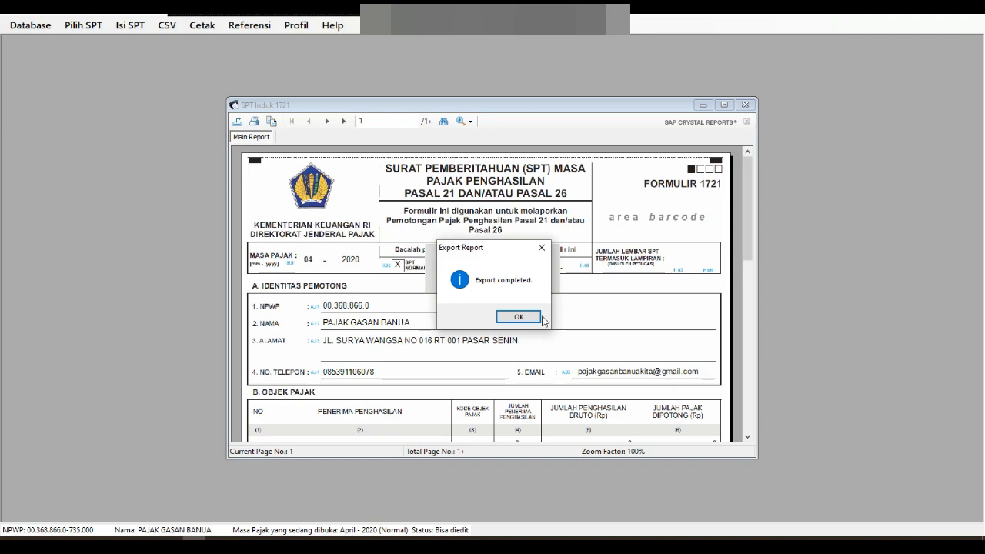
pyautogui.click(667, 351)
pyautogui.click(745, 105)
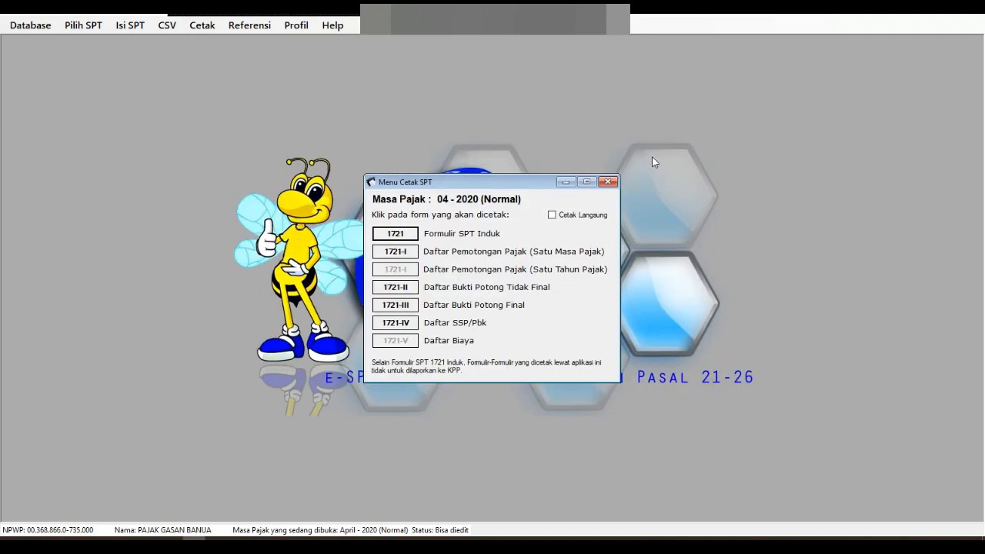
pyautogui.click(608, 182)
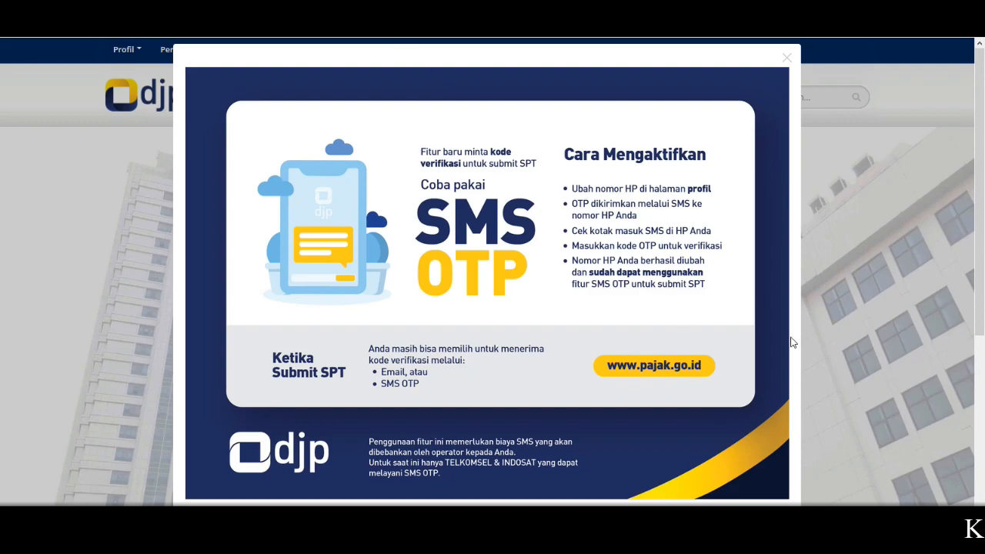
# Step: Log in to DJP Online with the captcha code, decline saving the password, and open Lapor
pyautogui.click(789, 61)
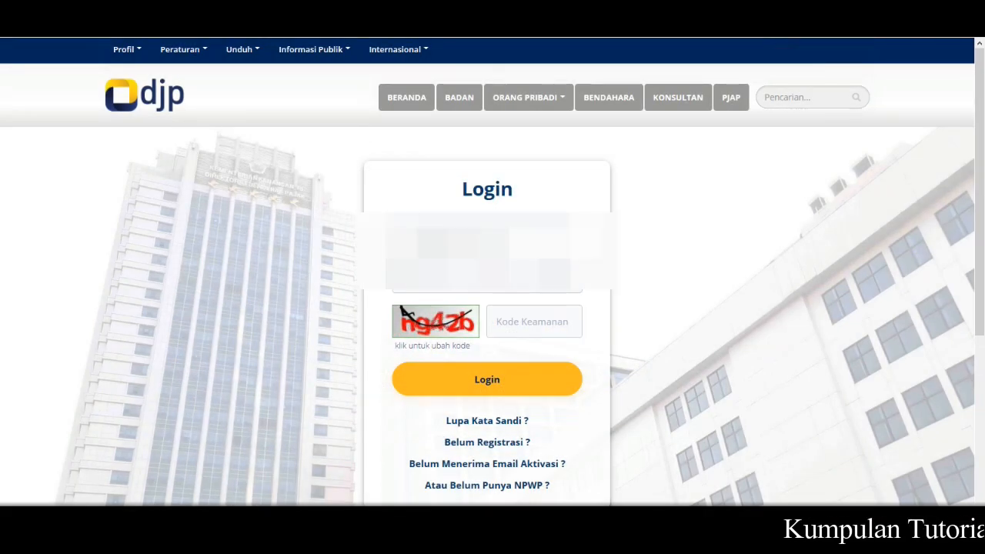
pyautogui.click(557, 326)
pyautogui.write('ng42')
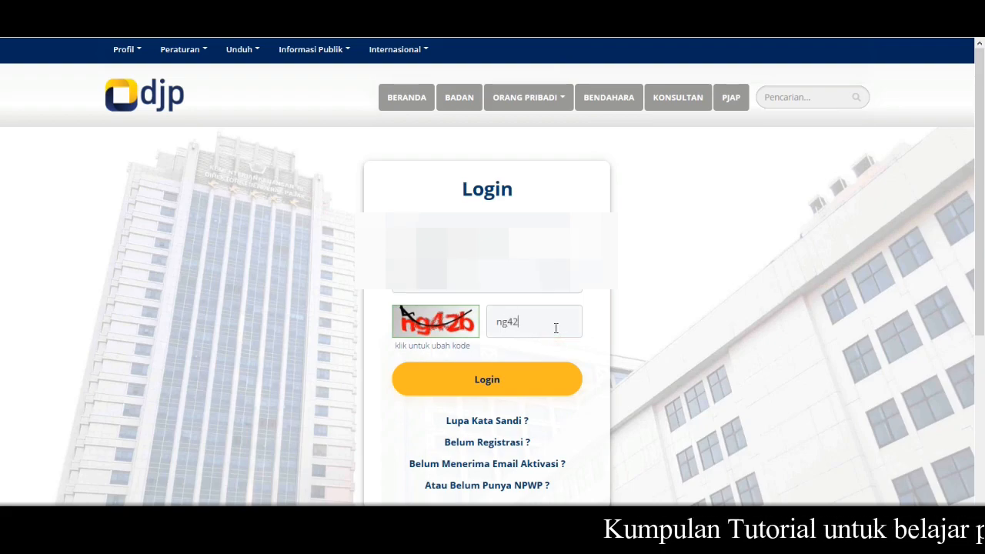
pyautogui.write('b')
pyautogui.click(528, 378)
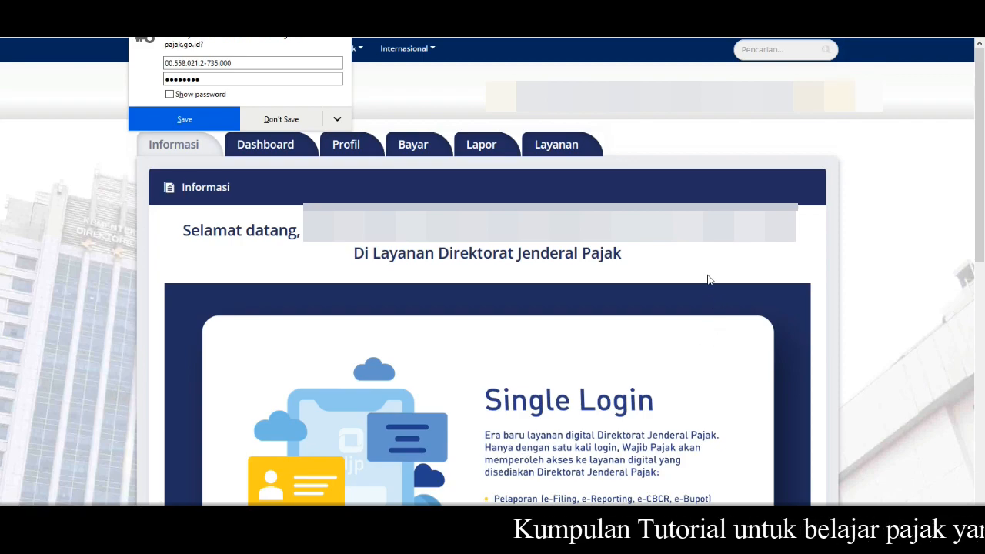
pyautogui.click(261, 122)
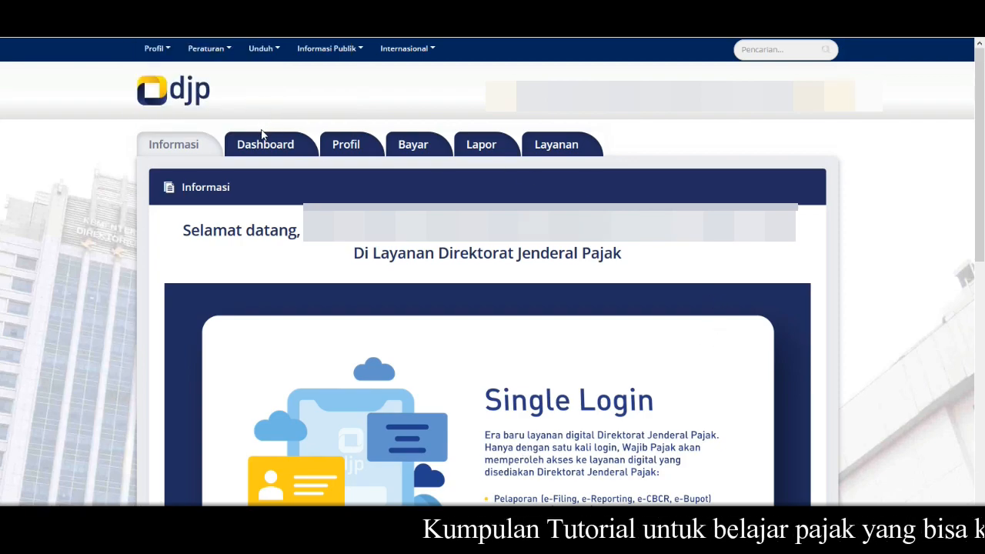
pyautogui.click(477, 146)
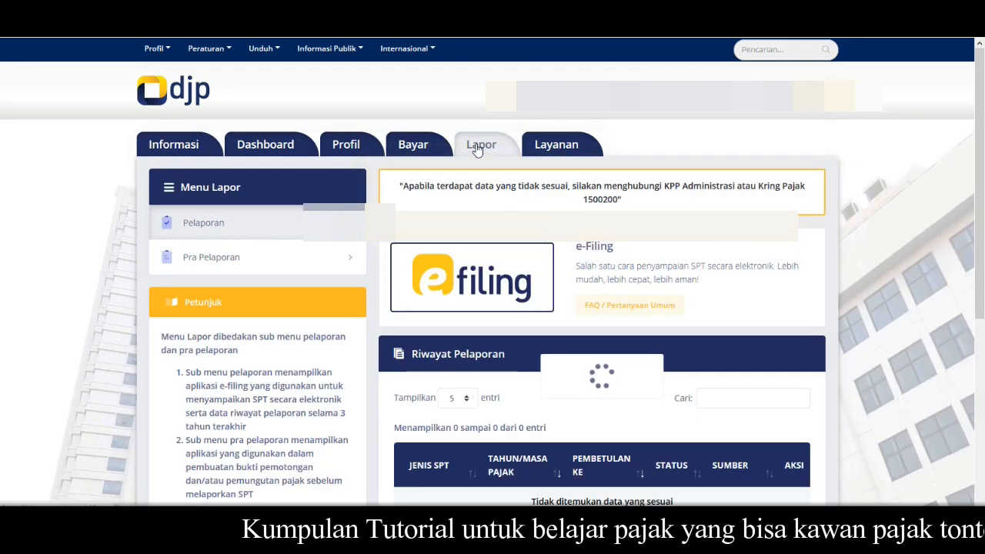
# Step: Start a new SPT submission in e-Filing to reach the Upload SPT page
pyautogui.click(481, 284)
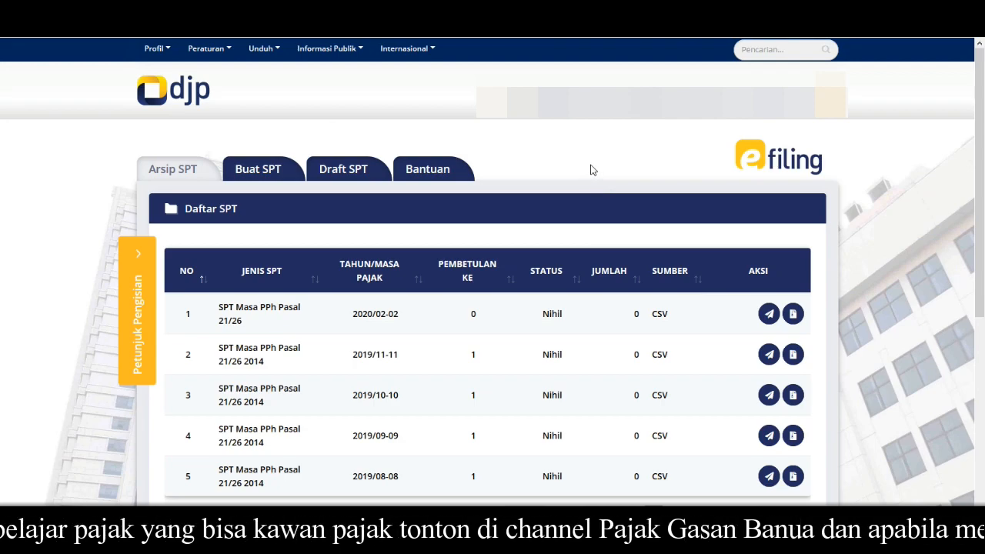
pyautogui.click(253, 170)
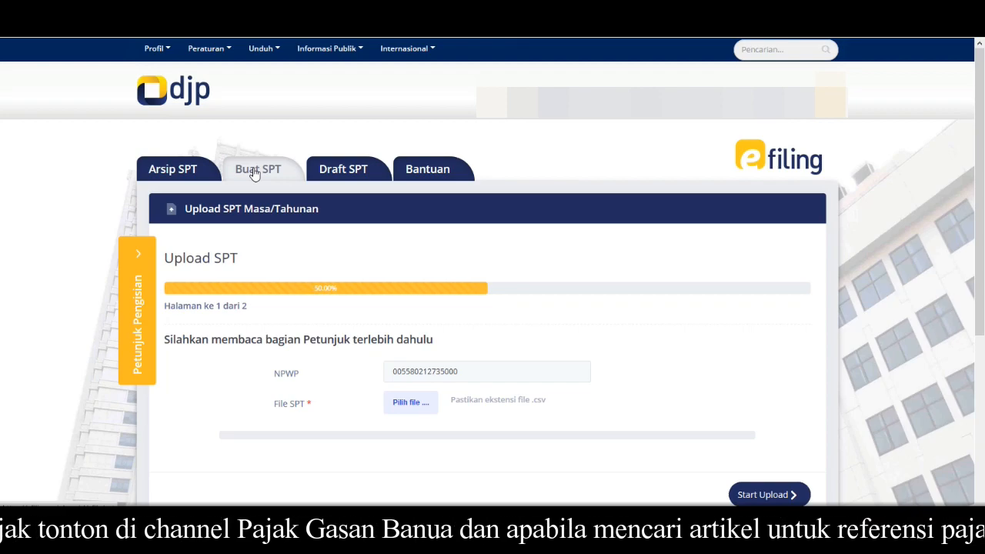
pyautogui.scroll(-1, 477, 357)
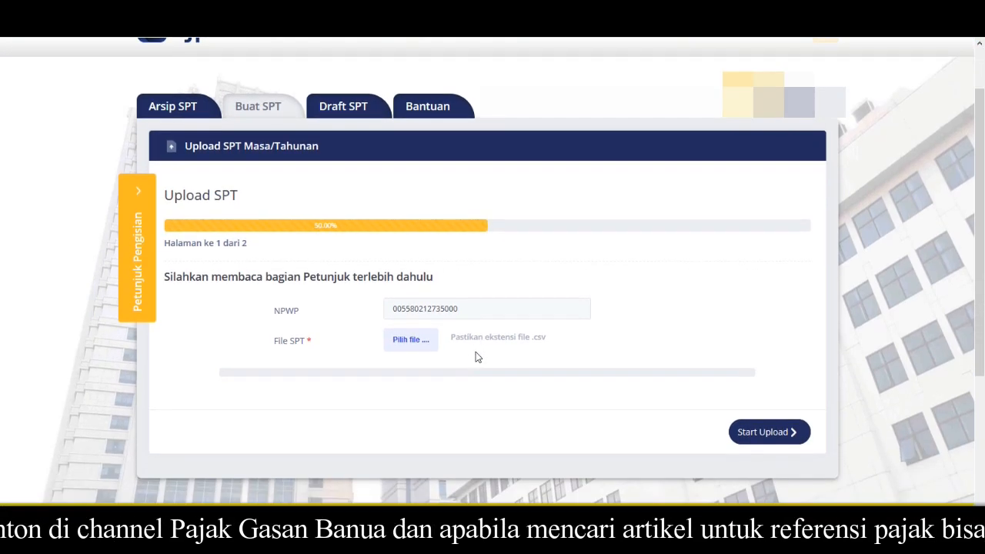
# Step: Browse to the April CSV in C:\Program Files (x86)\DJP\e-SPT Masa 21-26 2014, cancel, and return to e-SPT
pyautogui.click(413, 350)
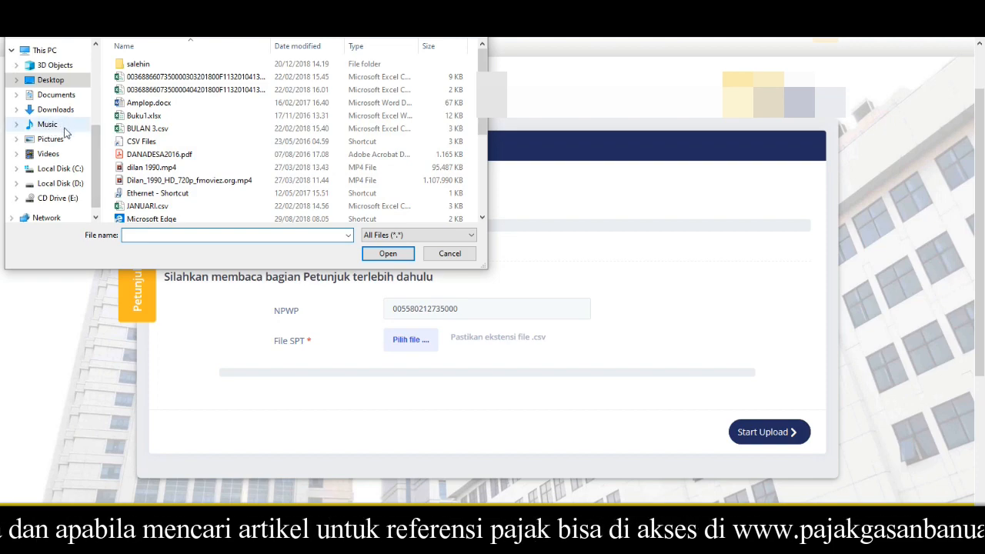
pyautogui.click(62, 169)
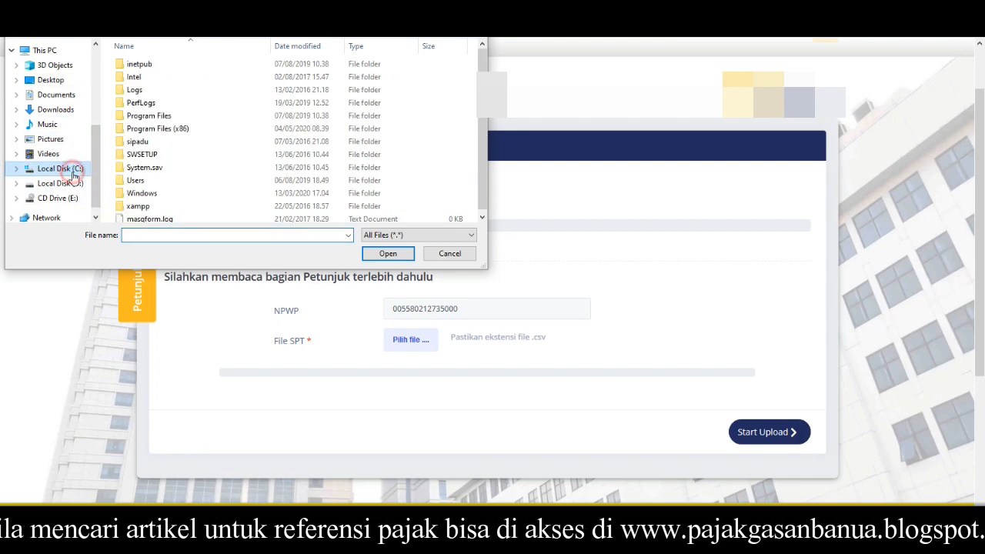
pyautogui.doubleClick(215, 131)
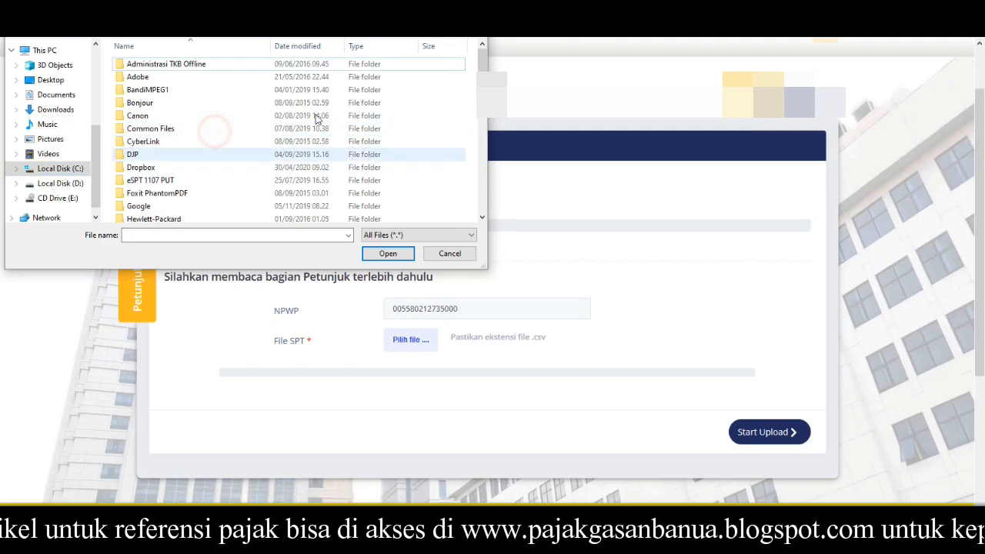
pyautogui.doubleClick(270, 153)
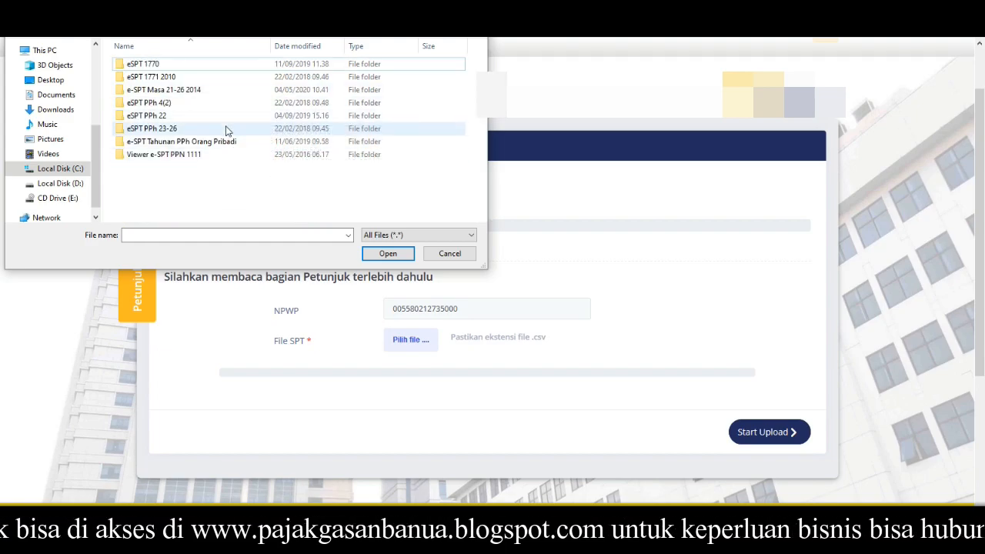
pyautogui.doubleClick(197, 93)
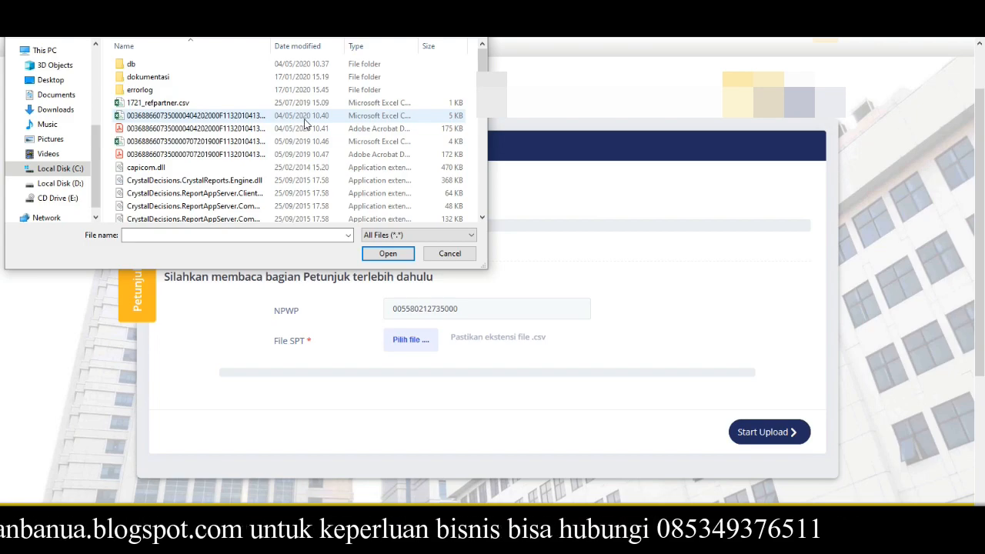
pyautogui.click(305, 117)
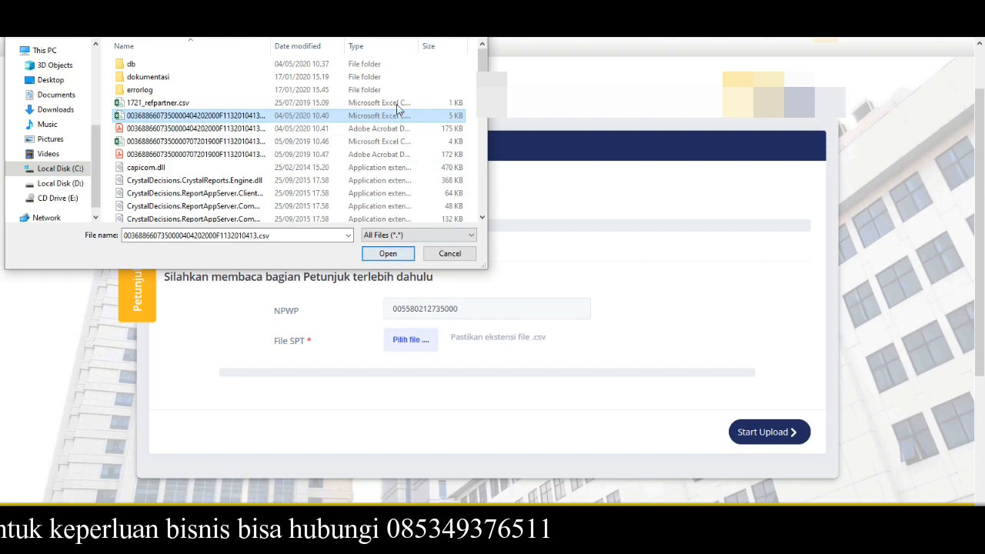
pyautogui.click(449, 257)
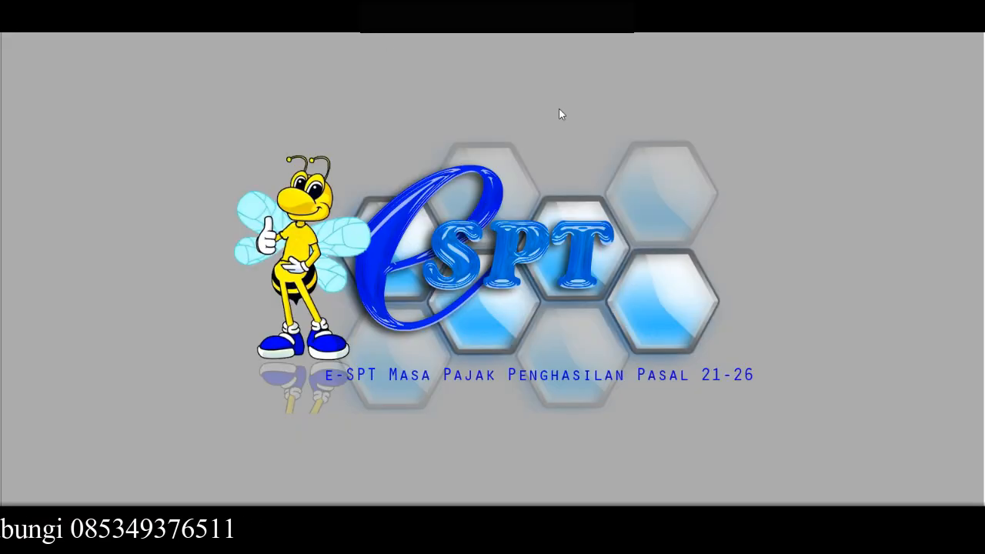
pyautogui.click(560, 114)
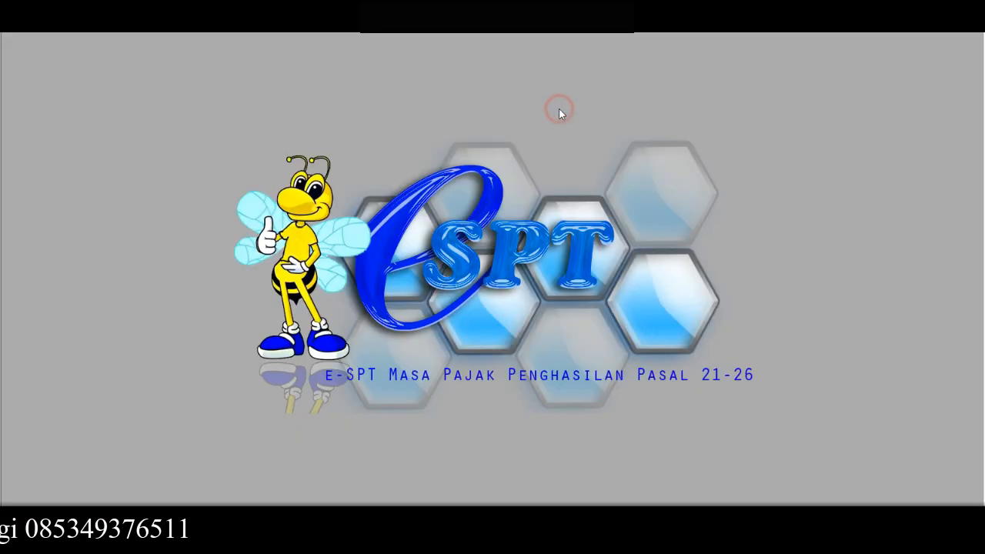